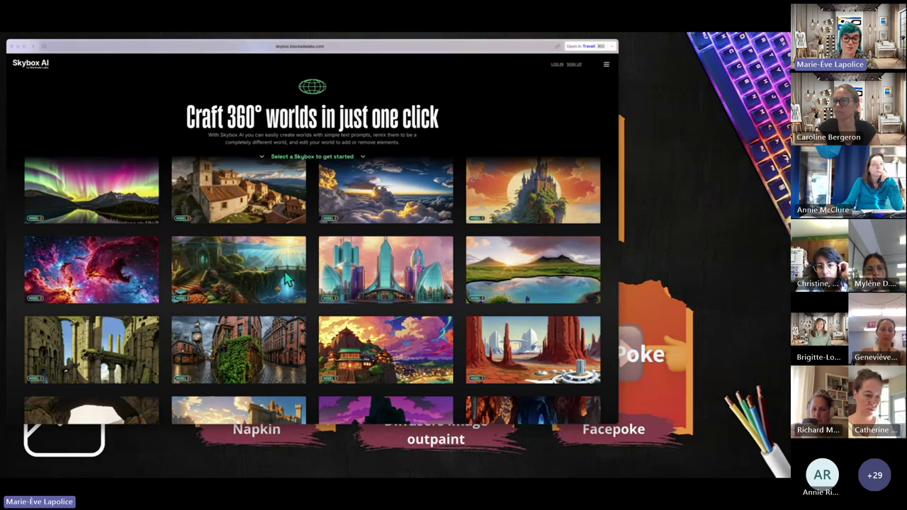
Step: Open the old warehouse interior skybox with large windows from the gallery and look around the scene
scroll(277, 369, down, 3)
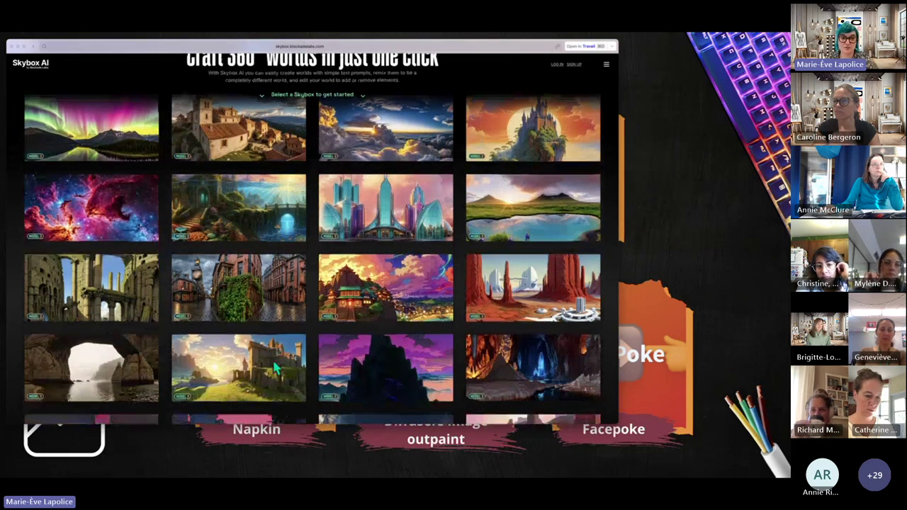
scroll(277, 369, down, 1)
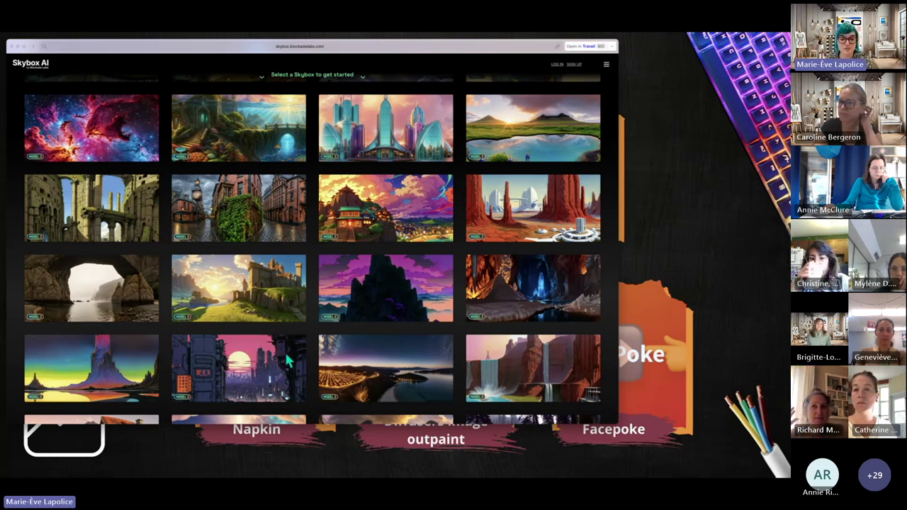
scroll(276, 392, down, 5)
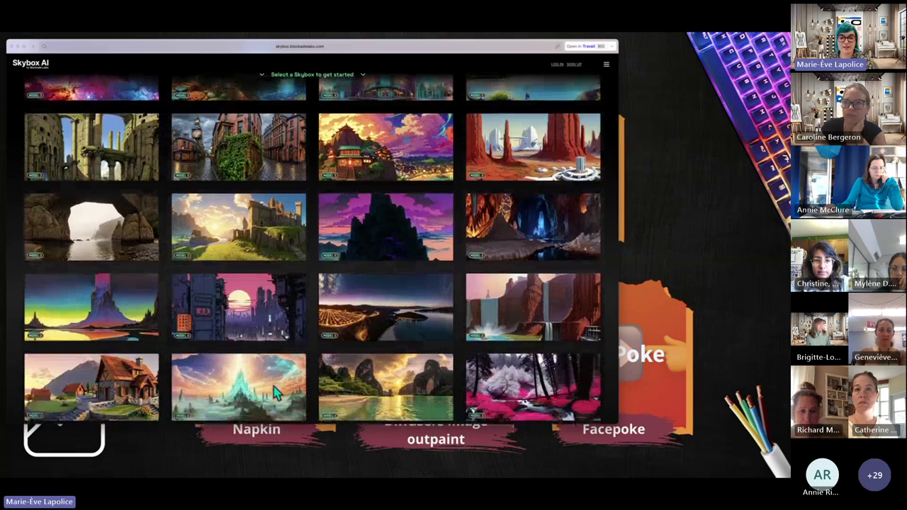
scroll(276, 392, down, 4)
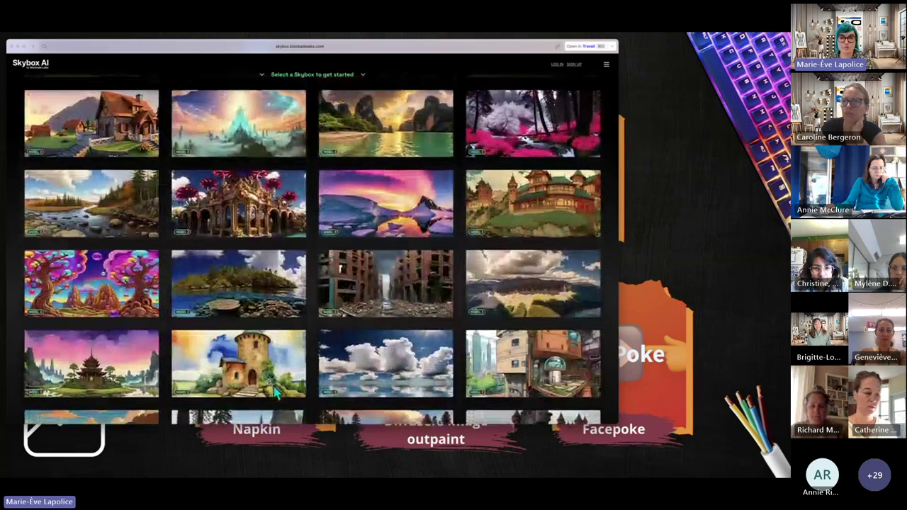
scroll(276, 392, down, 1)
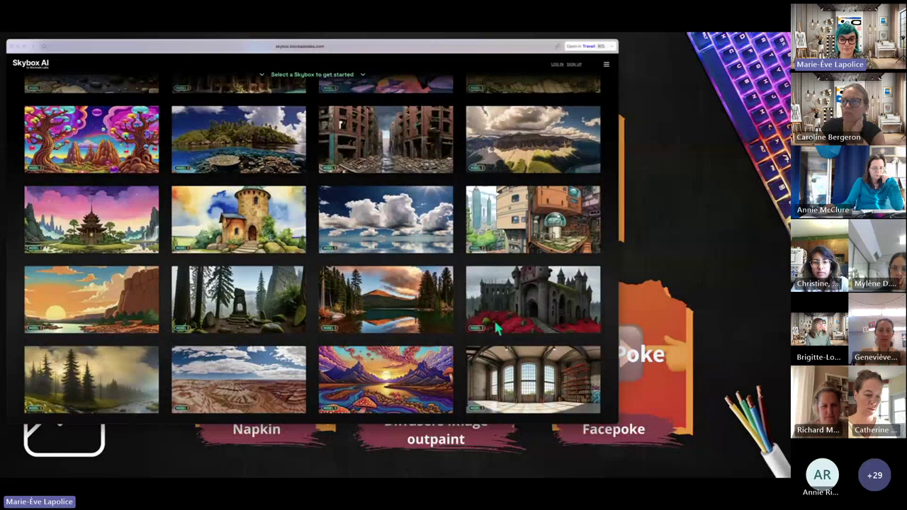
click(539, 378)
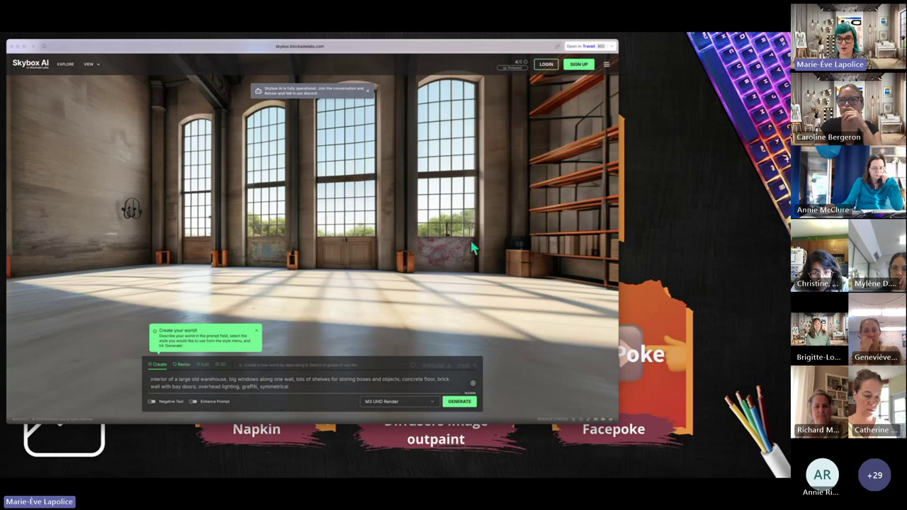
drag(473, 248, 259, 262)
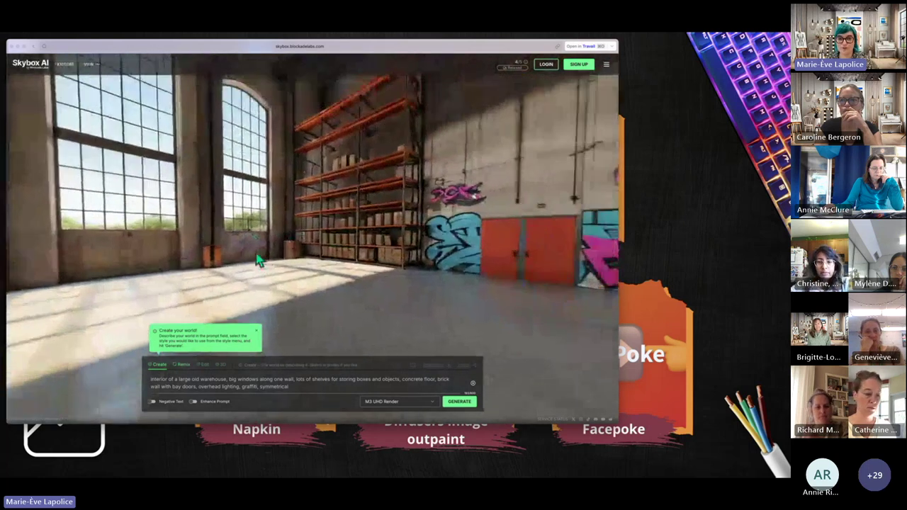
Step: Replace the prompt with the "Futuristic interior where an electronic insect might exist" high-tech lab description and generate the world with M3 UHD Render
triple_click(210, 389)
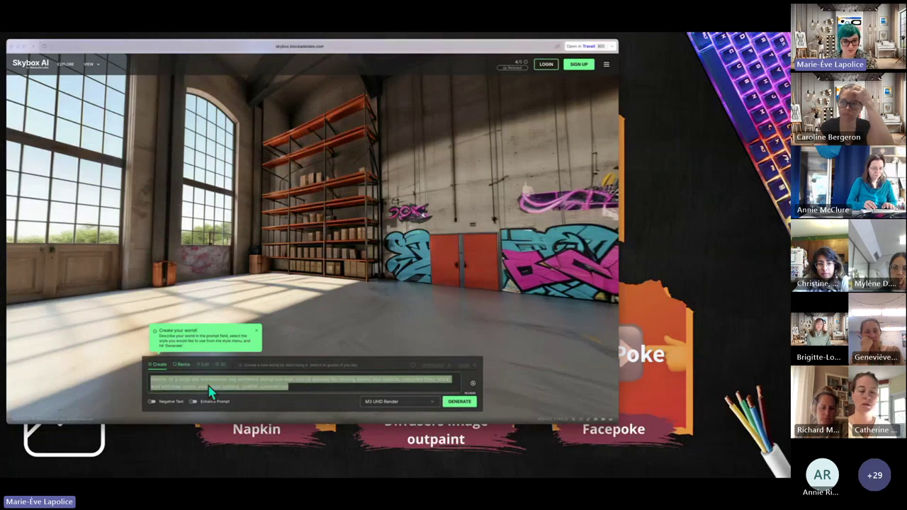
key(super+f)
key(Escape)
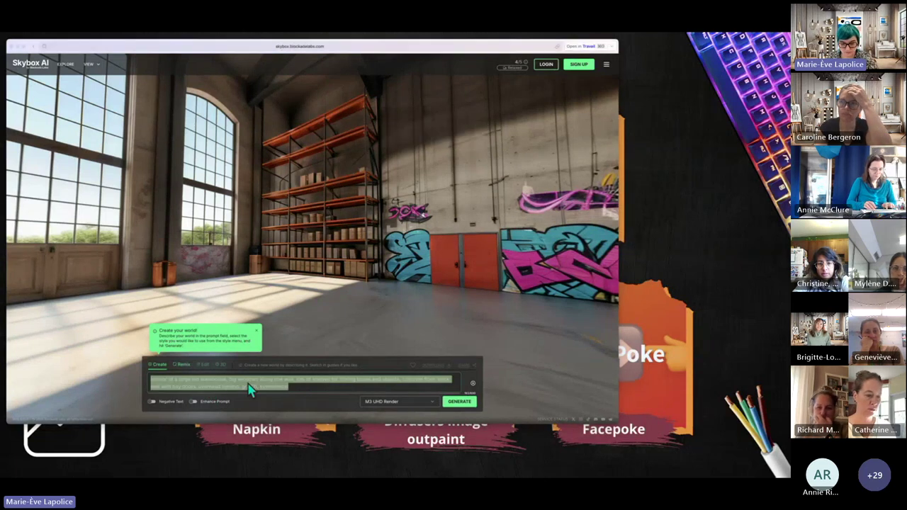
click(247, 384)
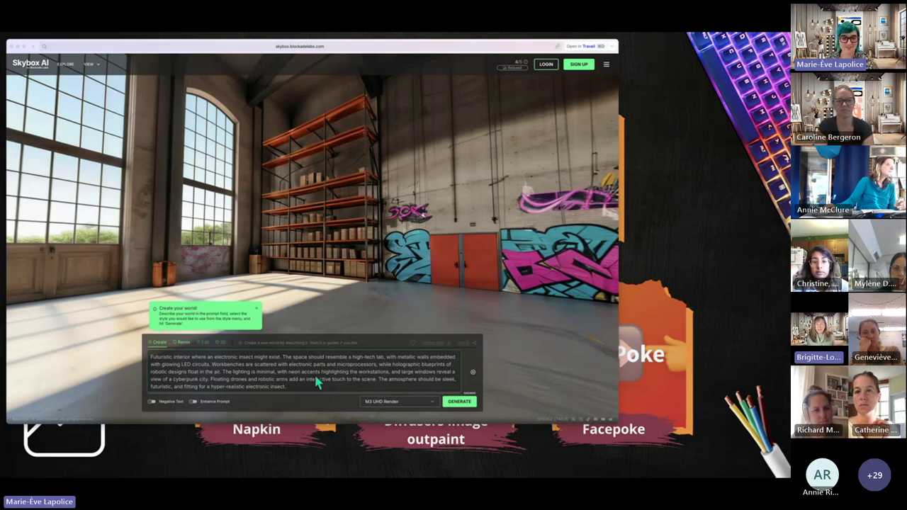
click(461, 403)
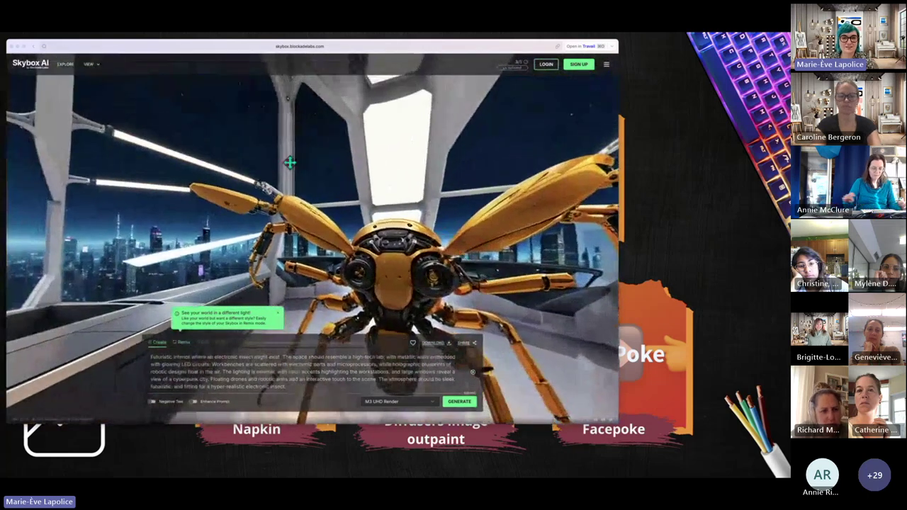
Step: Look around the generated 360° lab, including its ceiling, the robotic insect, the city windows and the workstation
drag(330, 168, 369, 270)
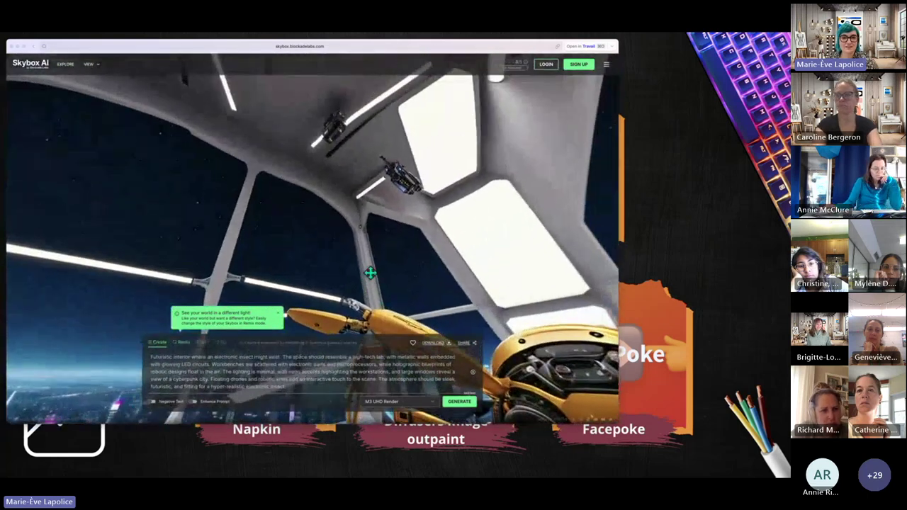
drag(341, 198, 356, 249)
mouse_move(310, 178)
mouse_down()
mouse_move(405, 263)
mouse_move(415, 259)
mouse_move(399, 168)
mouse_move(462, 84)
mouse_move(334, 200)
mouse_move(331, 94)
mouse_move(320, 190)
mouse_up()
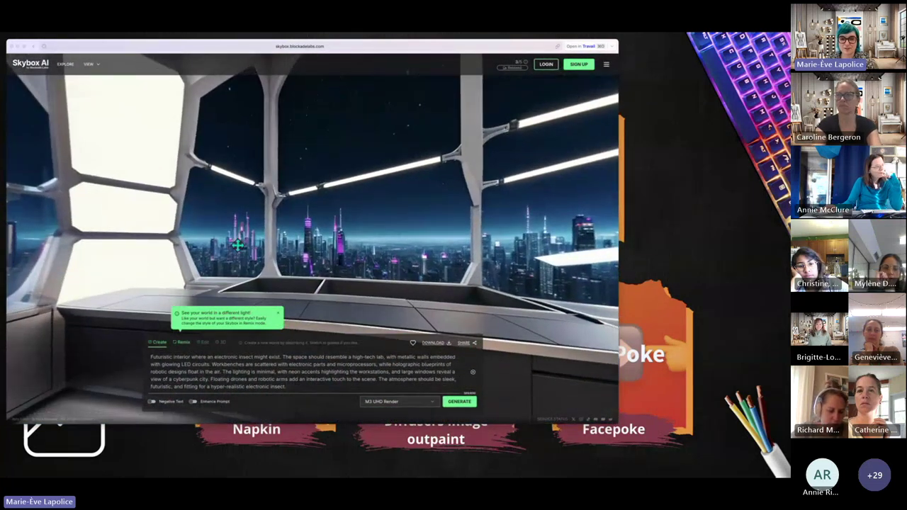
drag(254, 244, 475, 212)
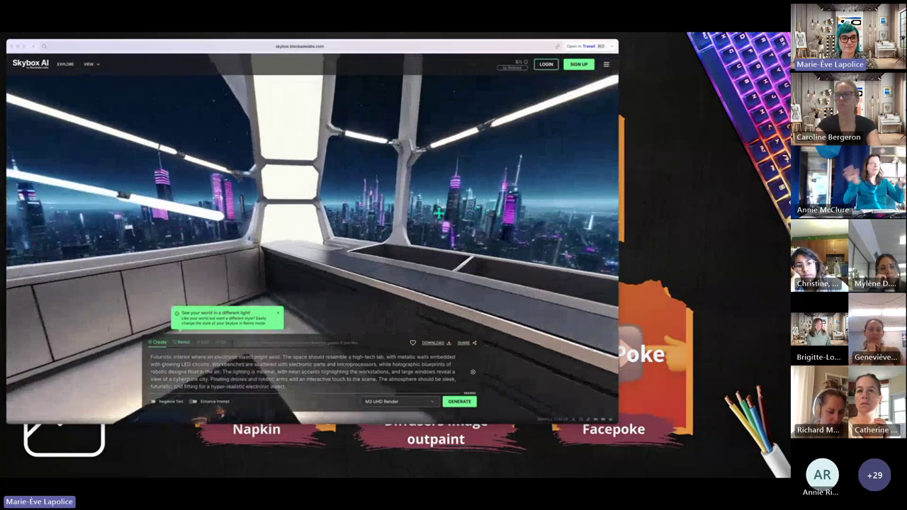
drag(249, 249, 330, 279)
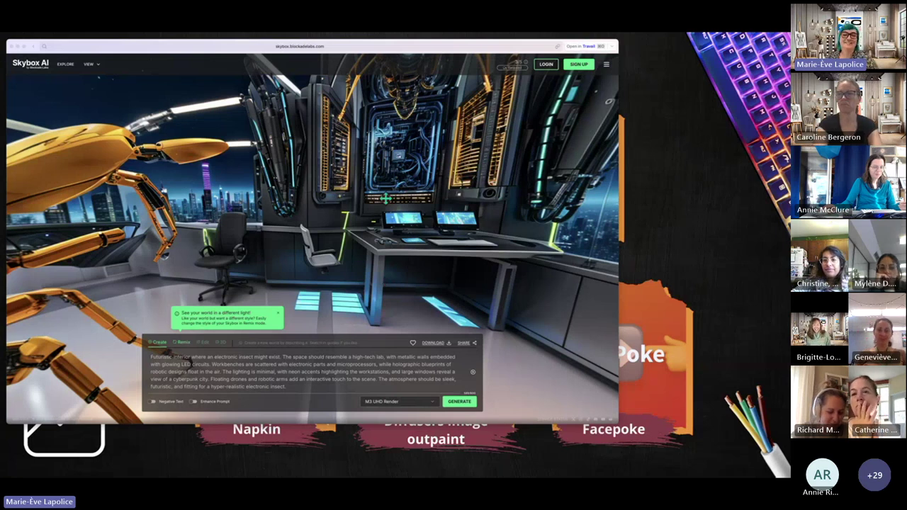
Step: Check the download and share options for the generated skybox
click(450, 346)
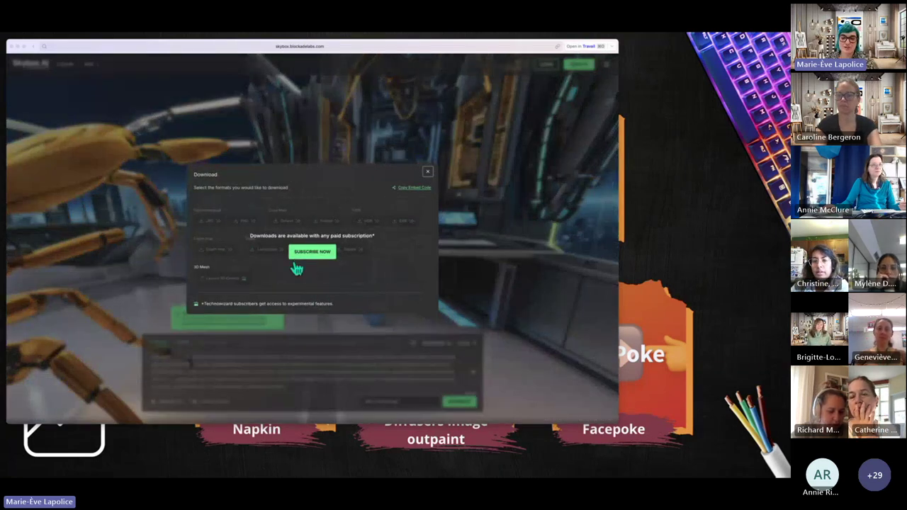
click(428, 174)
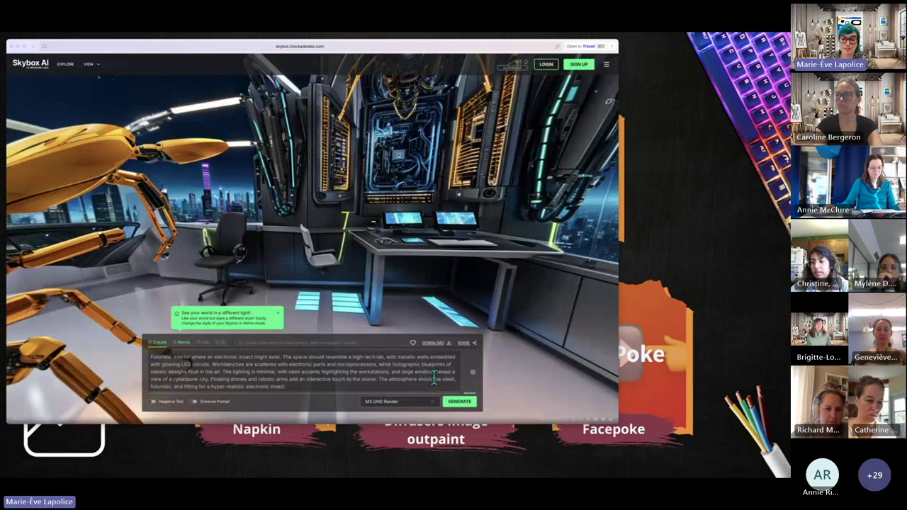
click(475, 344)
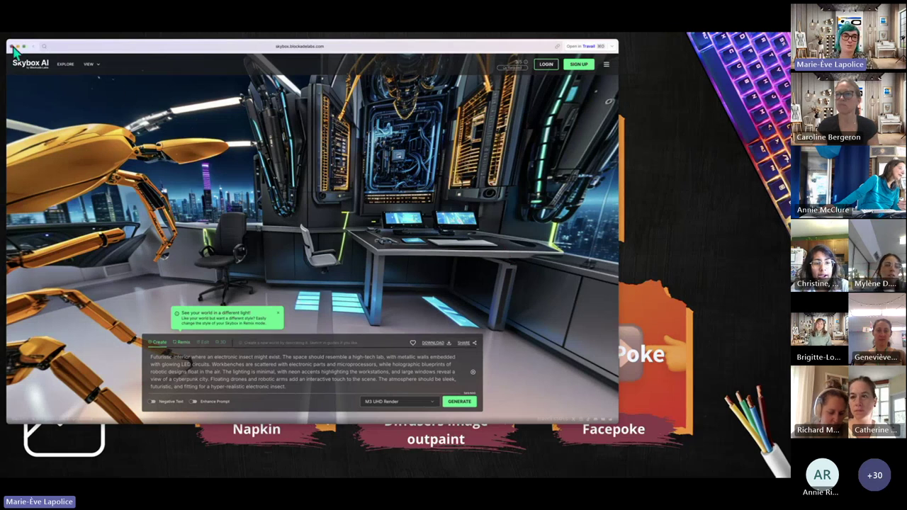
Step: Close the Skybox AI window and open the Manyworlds site from the Création visuelle slide, continuing to the external site
click(12, 46)
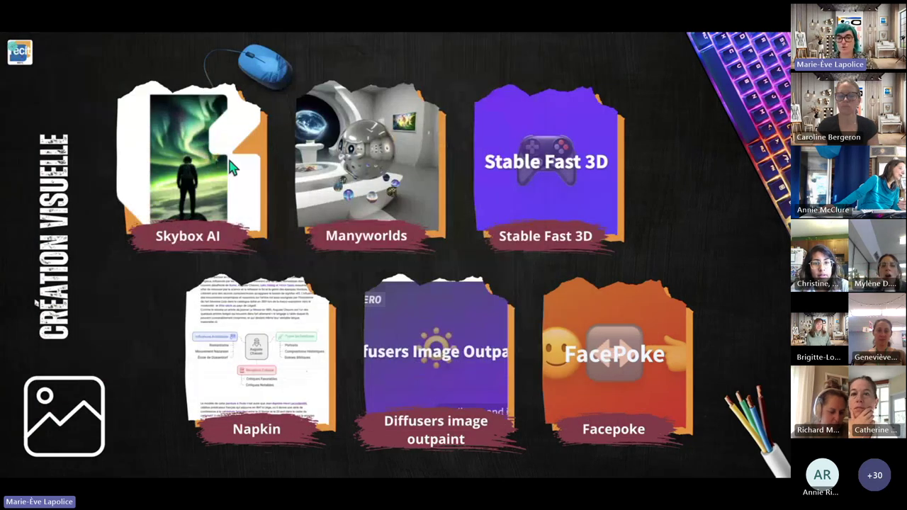
right_click(369, 165)
click(379, 191)
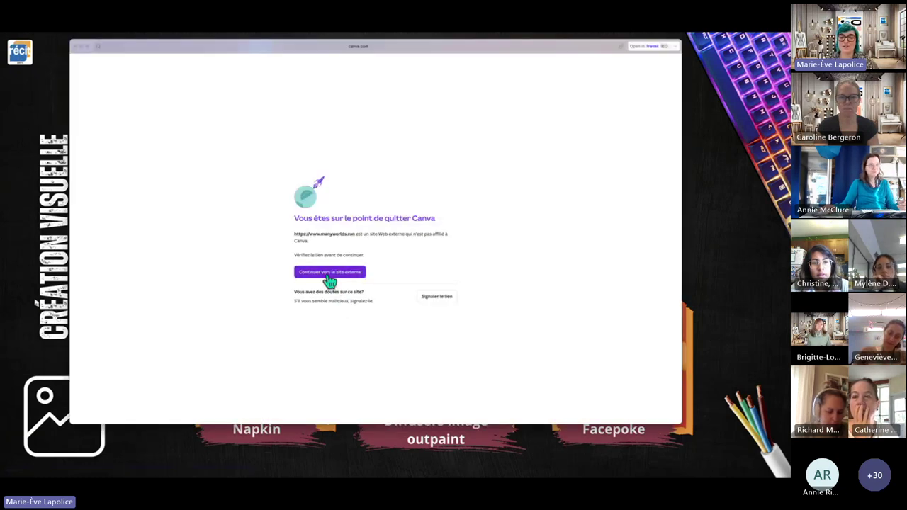
click(328, 279)
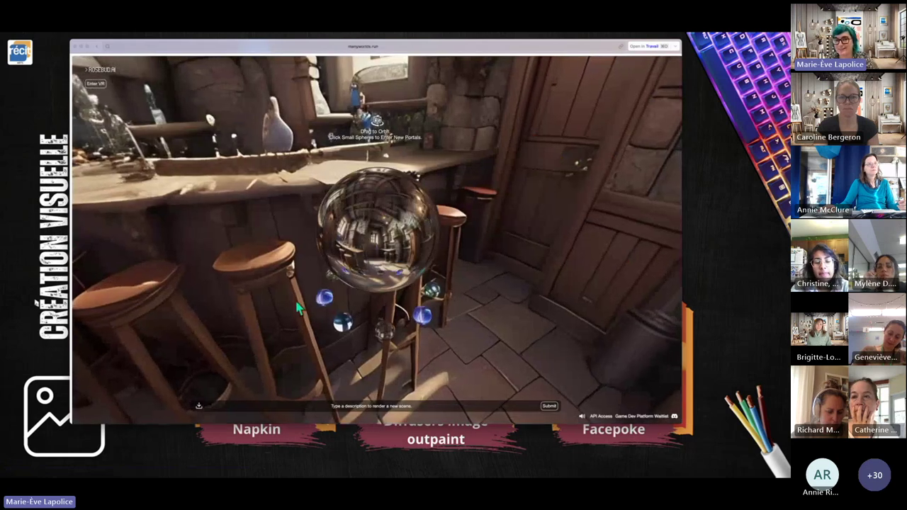
Step: Render a new Manyworlds scene from the same "Futuristic interior where an electronic insect might exist" description
drag(478, 162, 495, 234)
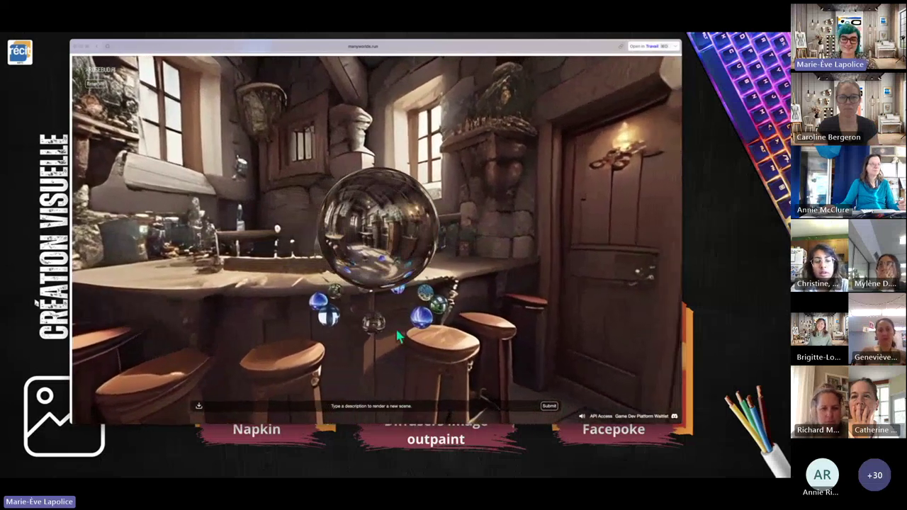
click(333, 406)
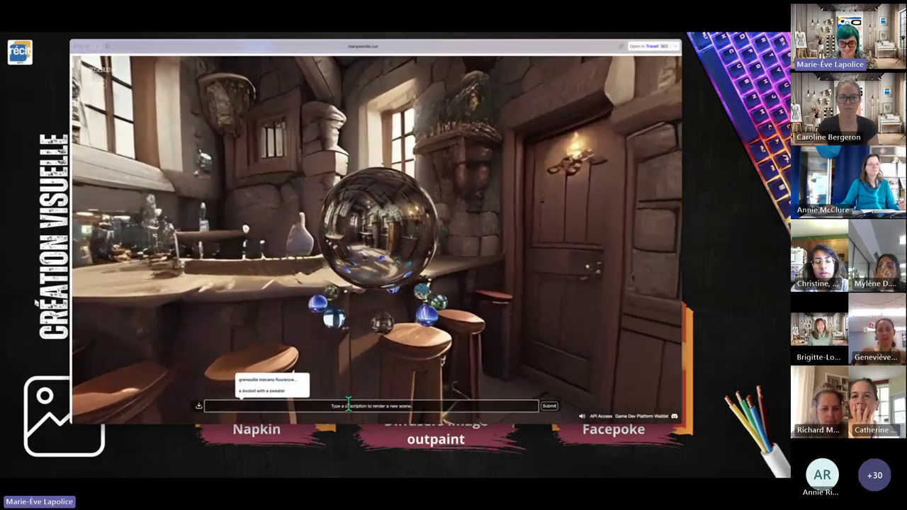
key(ctrl+v)
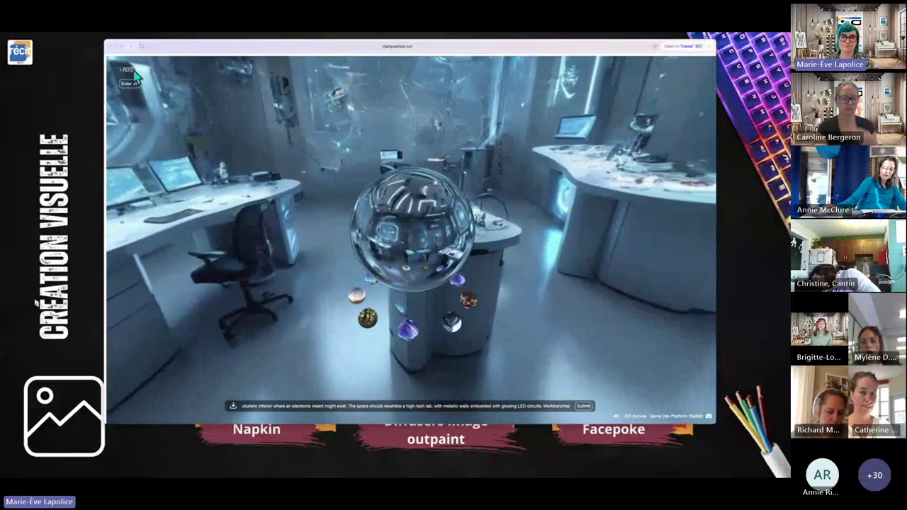
Step: Close the Manyworlds window and open the slide's Stable Fast 3D link in Little Arc
click(110, 46)
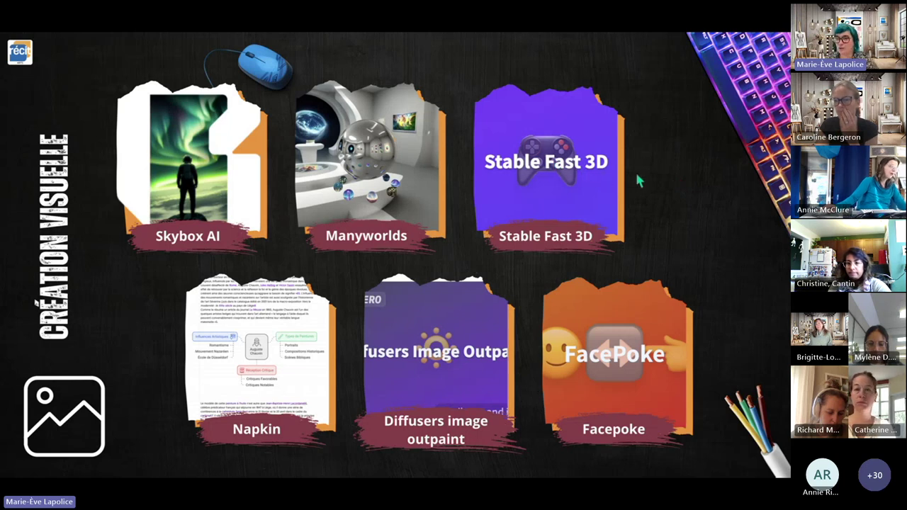
right_click(528, 180)
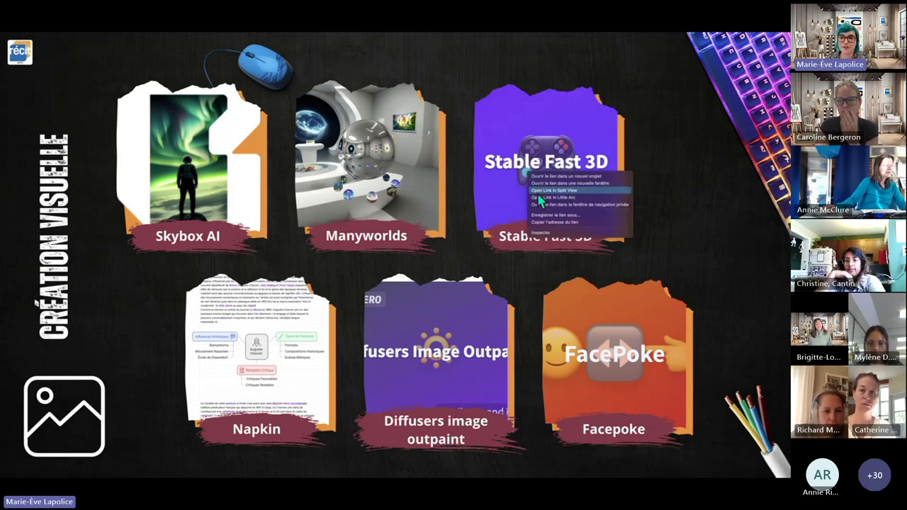
click(539, 198)
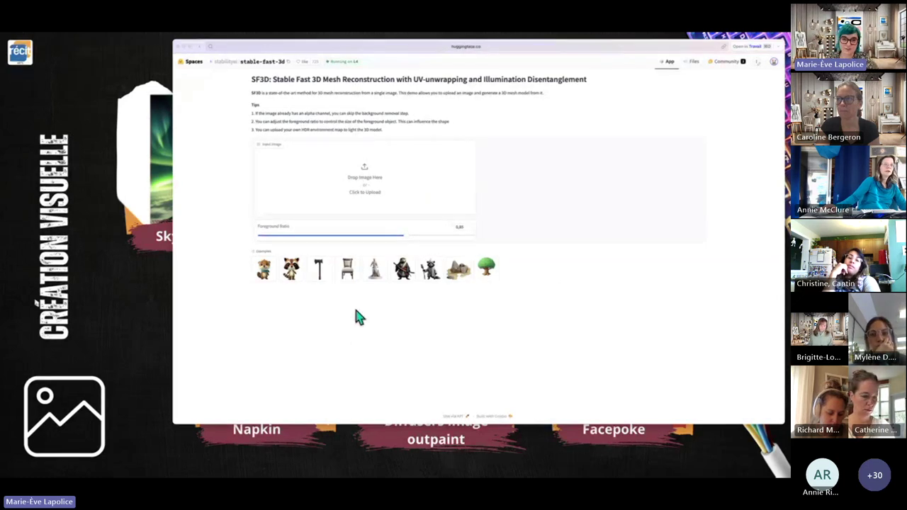
Step: Upload the "statue liberty.jpg" image from the Dwl iMac folder as the input image
click(363, 188)
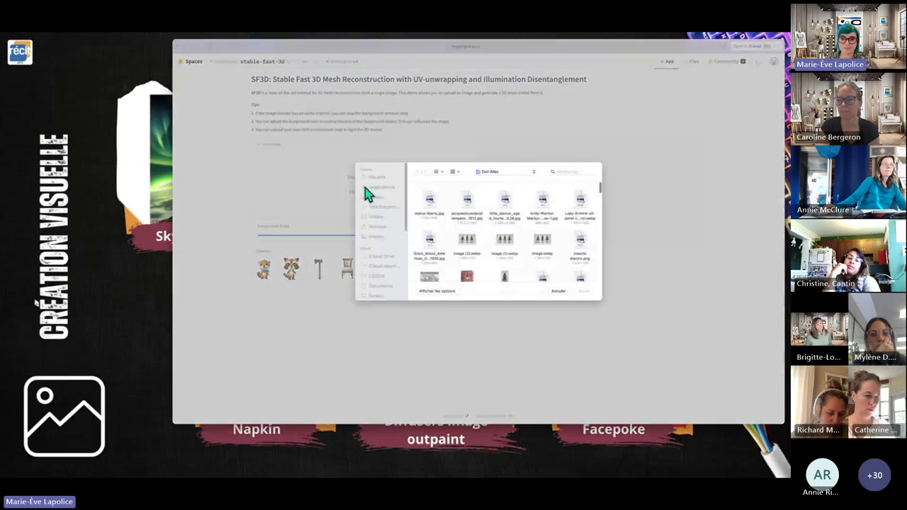
scroll(457, 259, down, 5)
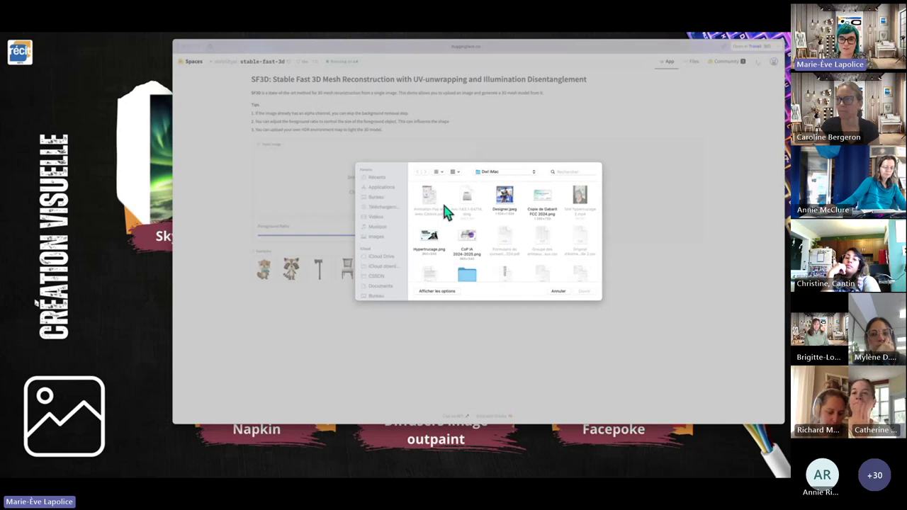
scroll(465, 236, down, 2)
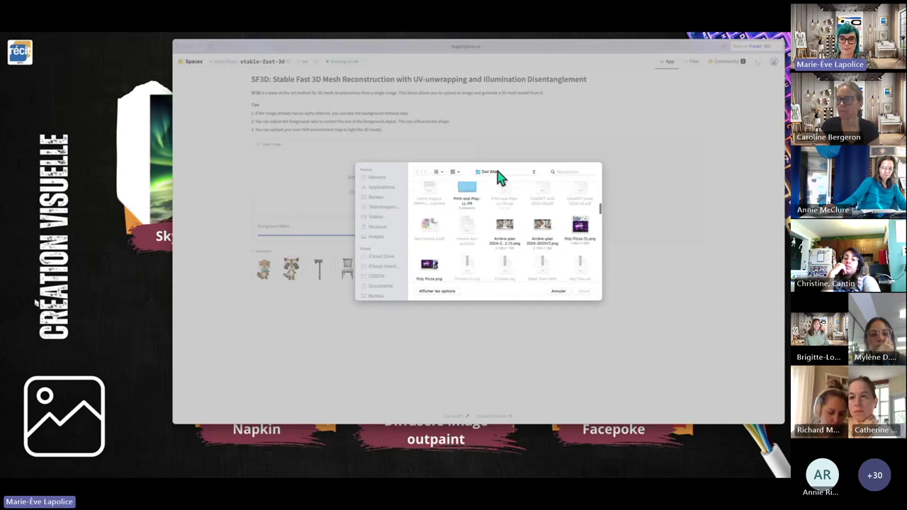
click(498, 172)
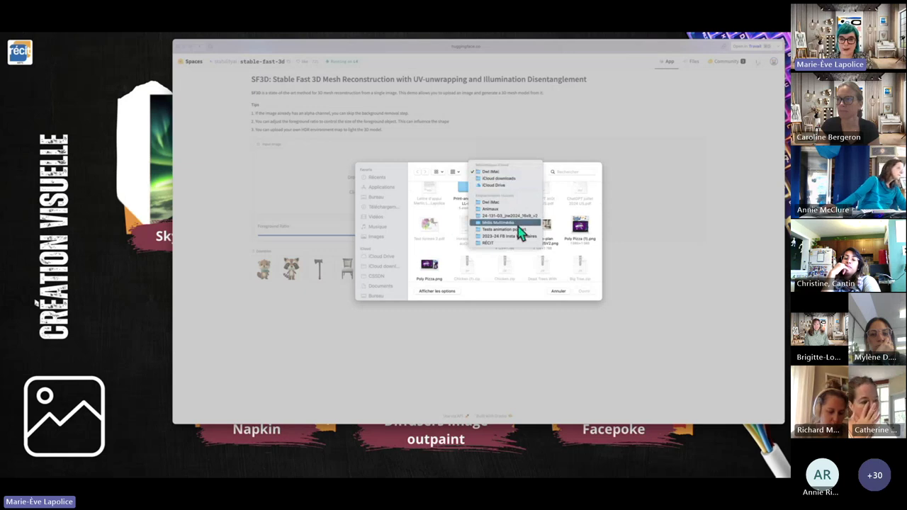
click(511, 173)
scroll(517, 257, down, 5)
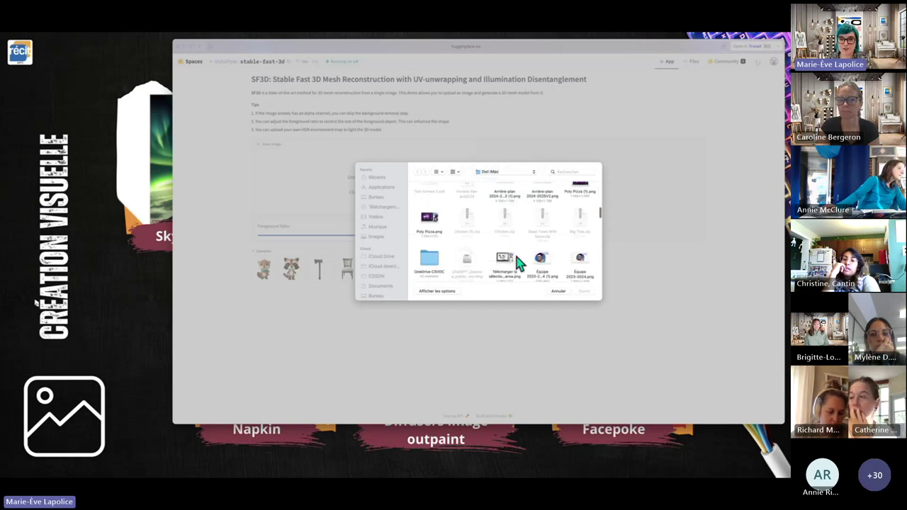
scroll(517, 257, up, 5)
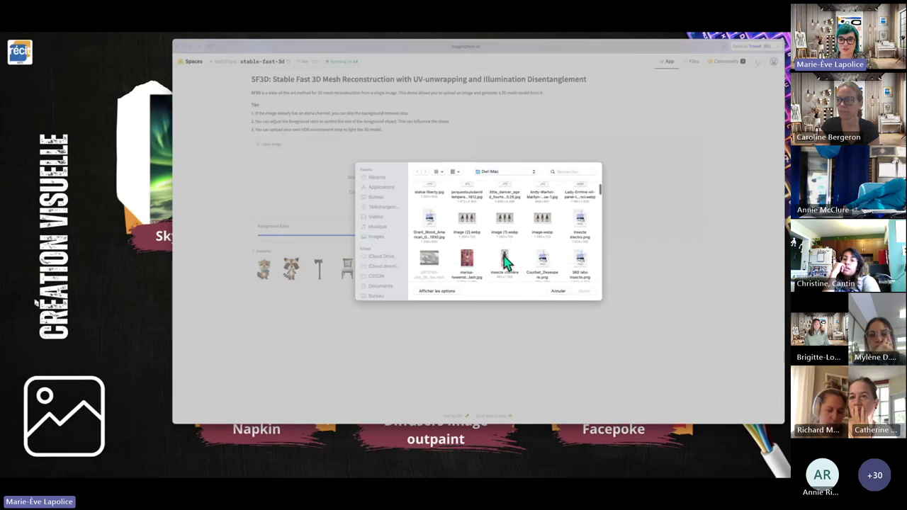
scroll(504, 257, up, 1)
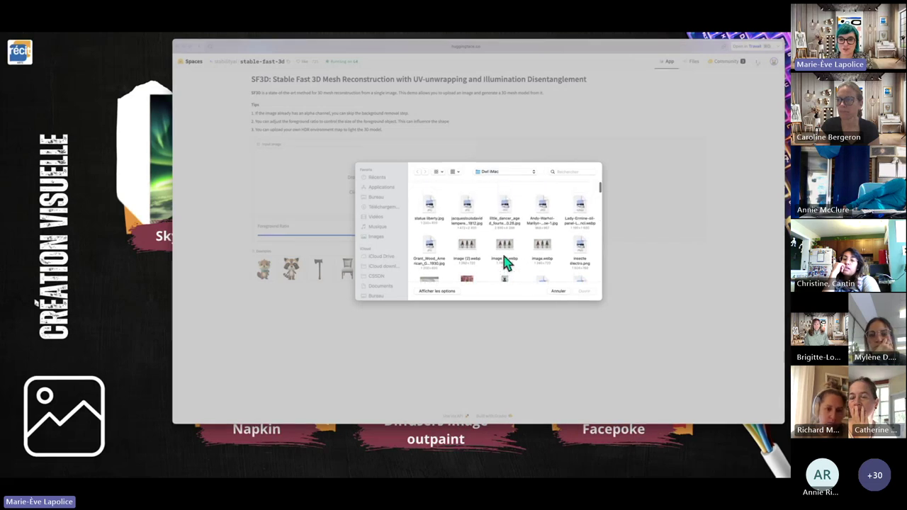
click(427, 199)
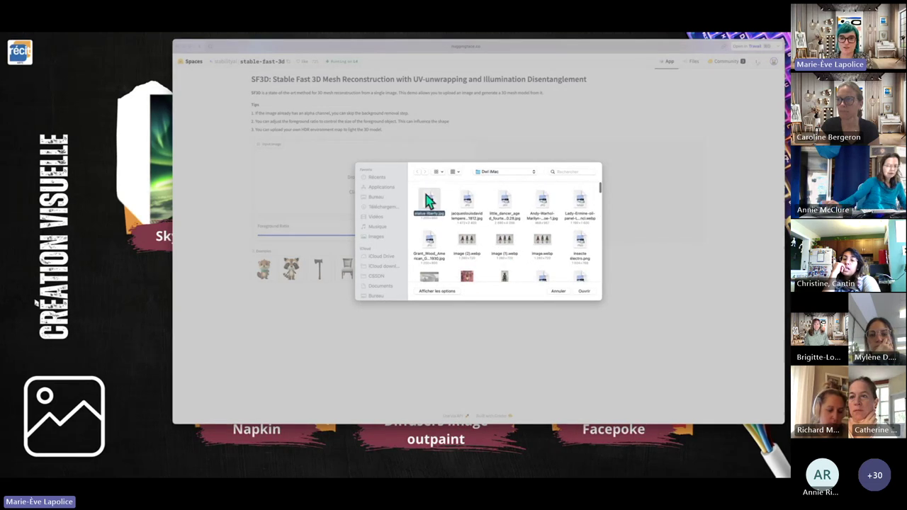
click(584, 293)
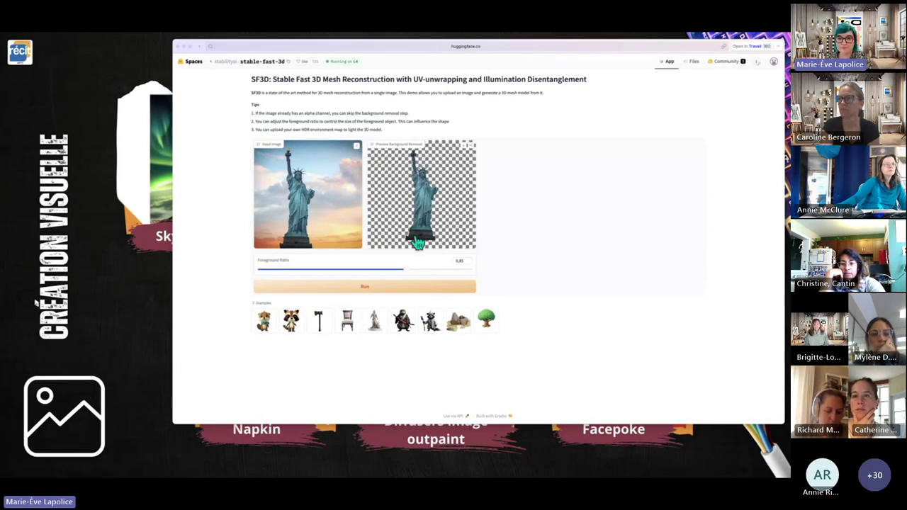
Step: Generate the 3D model of the Statue of Liberty and rotate it to inspect it from several angles
click(368, 291)
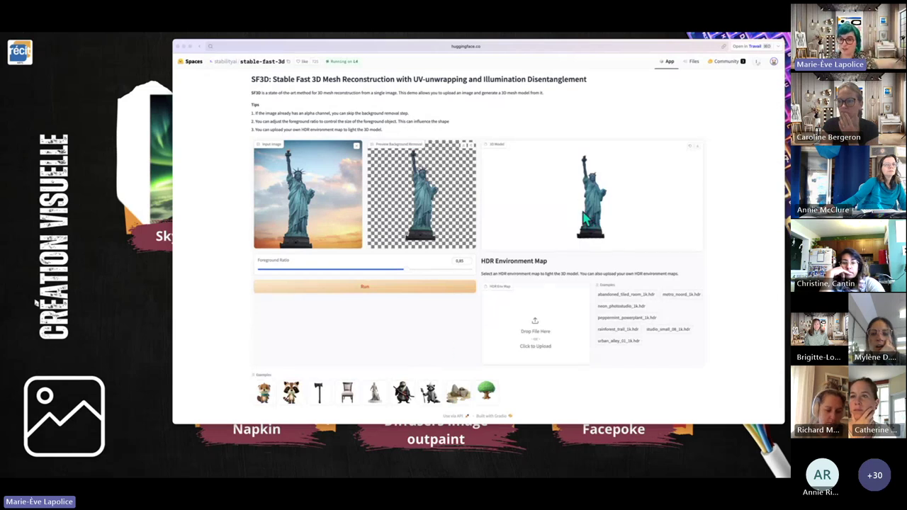
drag(580, 221, 563, 206)
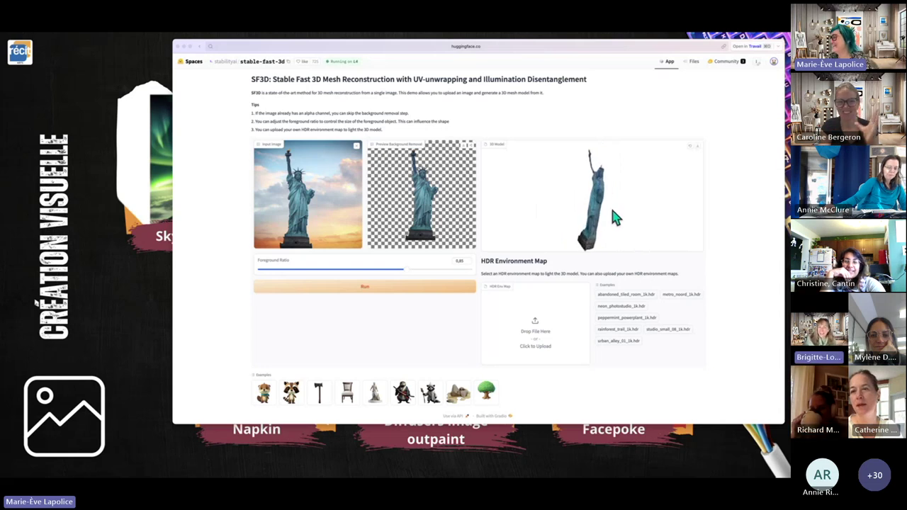
drag(613, 211, 587, 200)
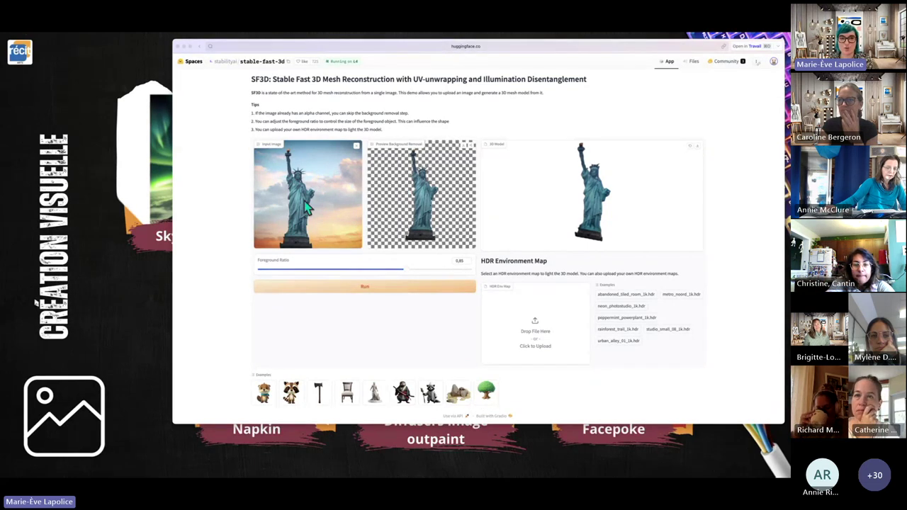
Step: Clear the statue input image and browse the Téléchargements folder for a replacement picture
click(357, 147)
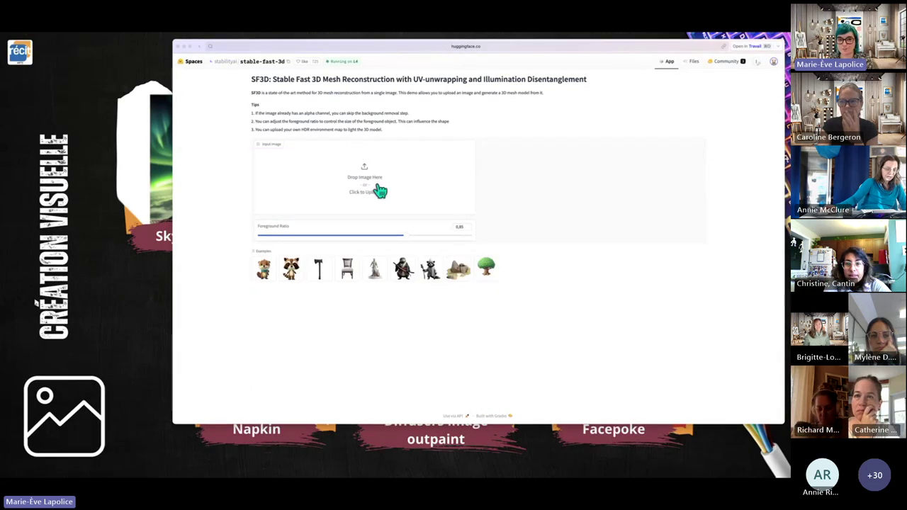
click(365, 167)
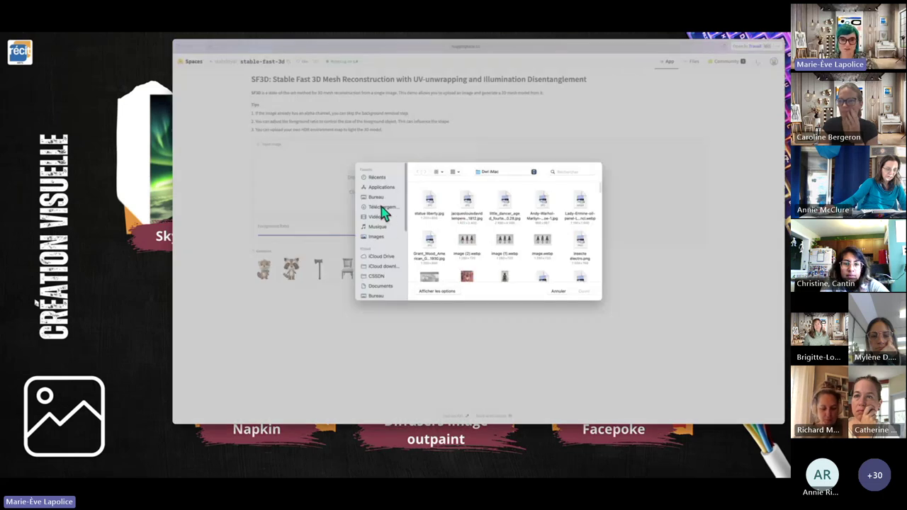
click(381, 207)
scroll(485, 240, down, 5)
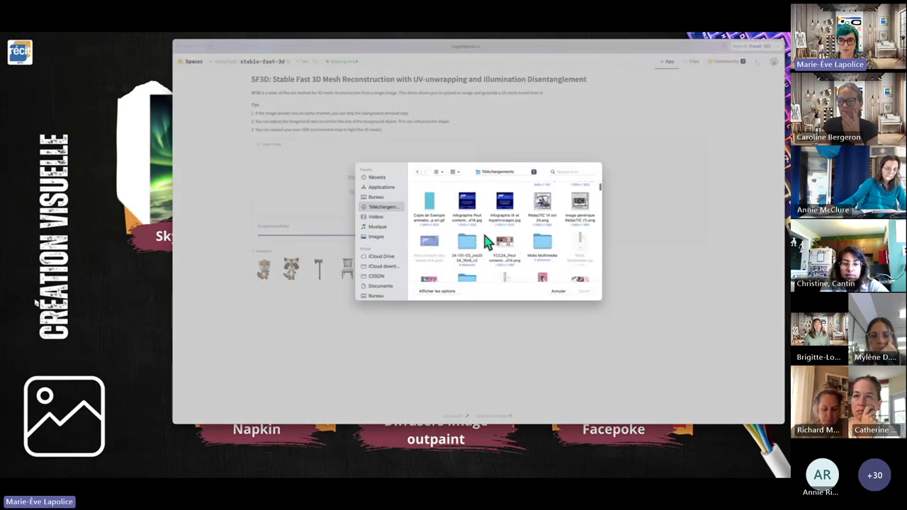
scroll(485, 238, down, 10)
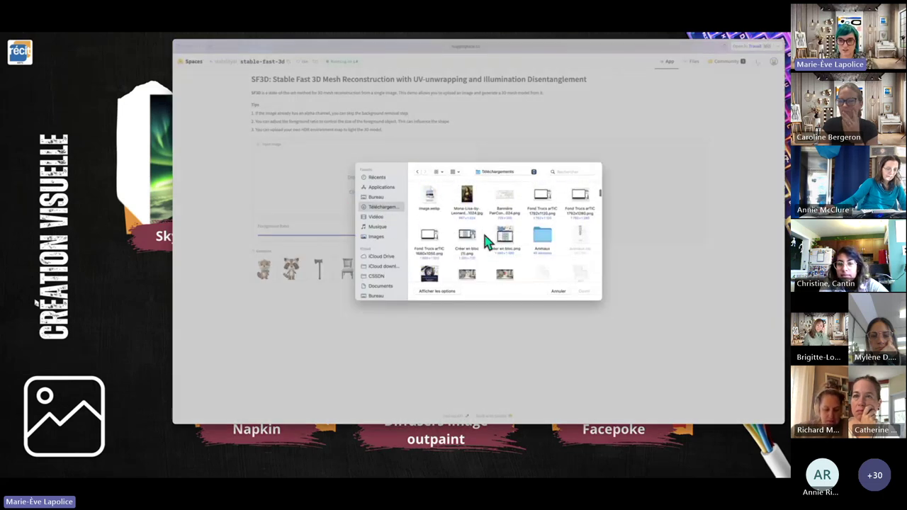
scroll(485, 241, down, 10)
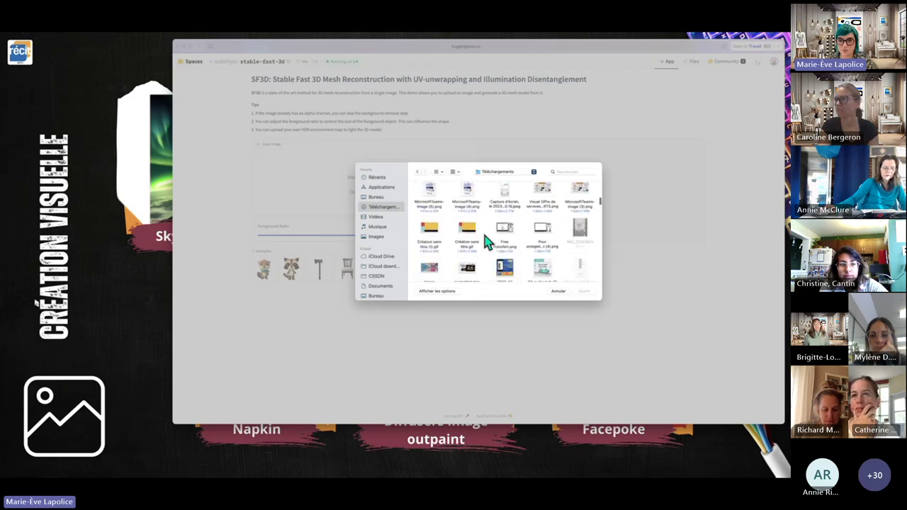
scroll(485, 241, down, 10)
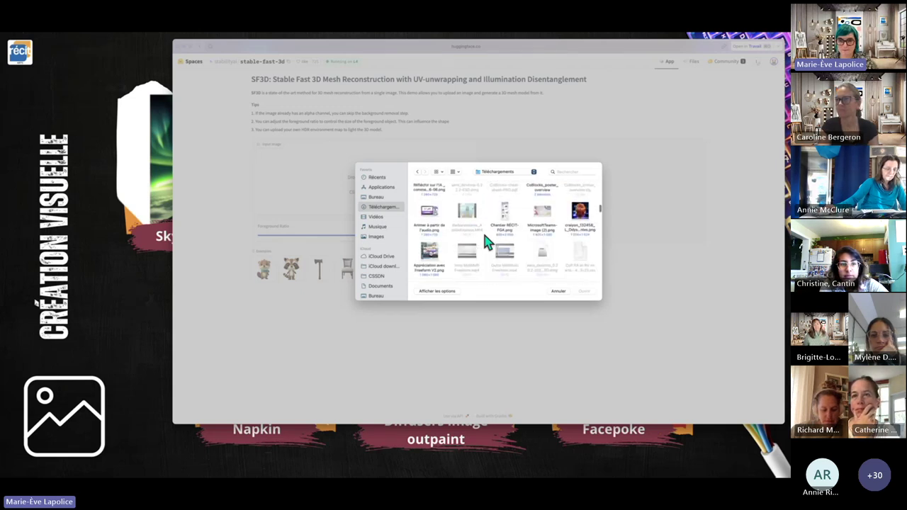
Step: Upload the fourth "Default_petit_robot" JPG, ending in 3, from the iCloud downloads folder as the new input image
click(389, 266)
scroll(500, 262, down, 10)
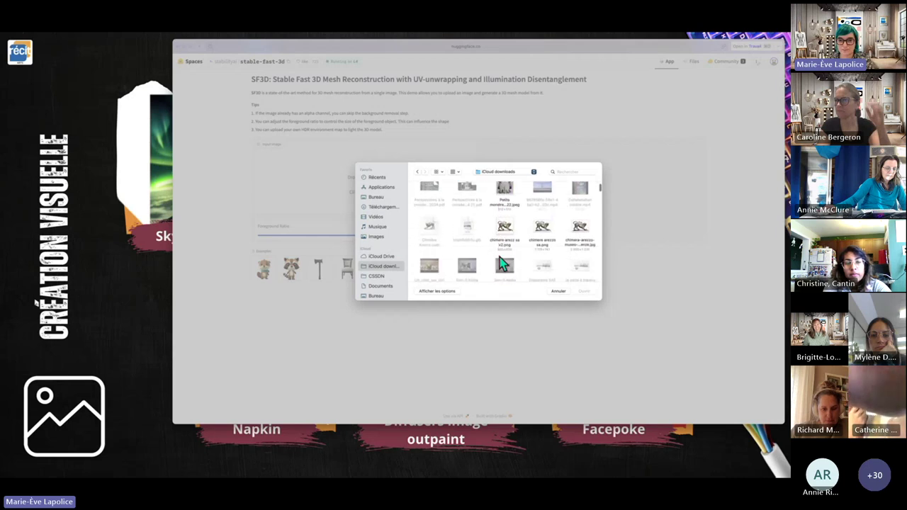
scroll(501, 263, down, 10)
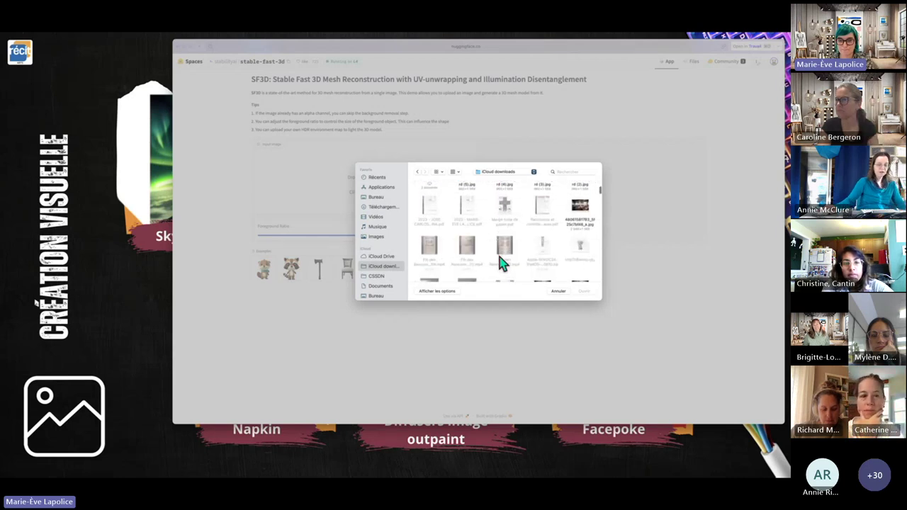
scroll(500, 257, down, 2)
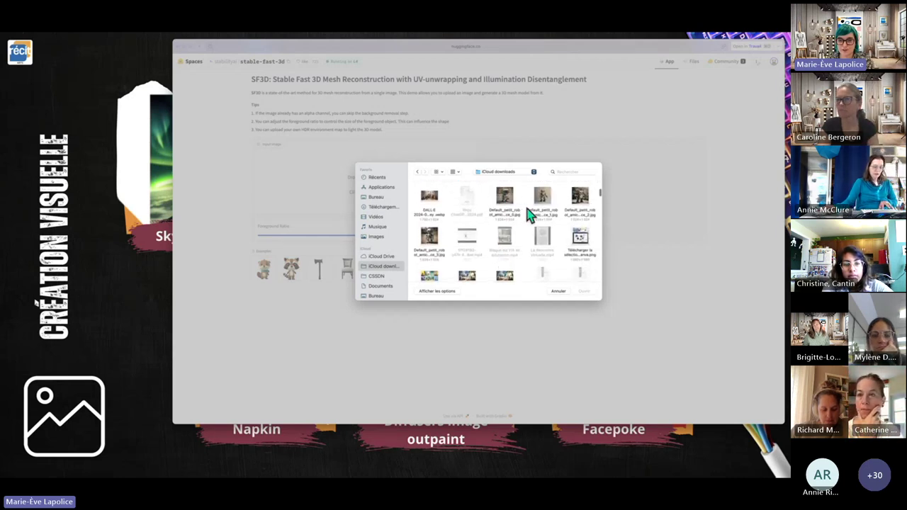
click(429, 238)
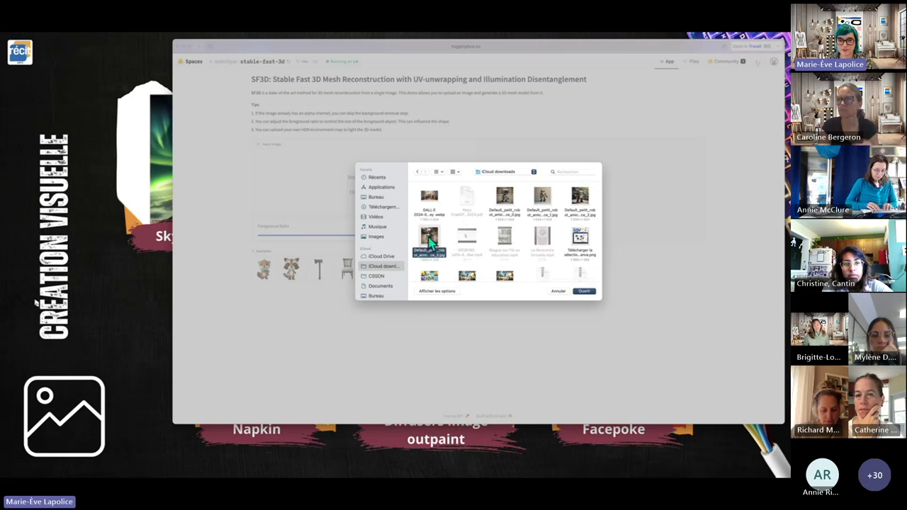
click(586, 292)
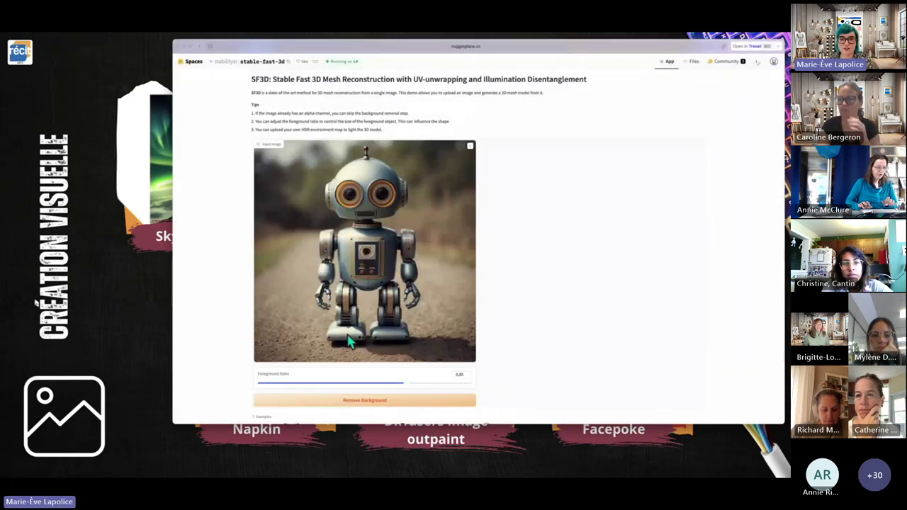
Step: Remove the robot image's background, generate its 3D model and rotate the model to inspect it
click(369, 402)
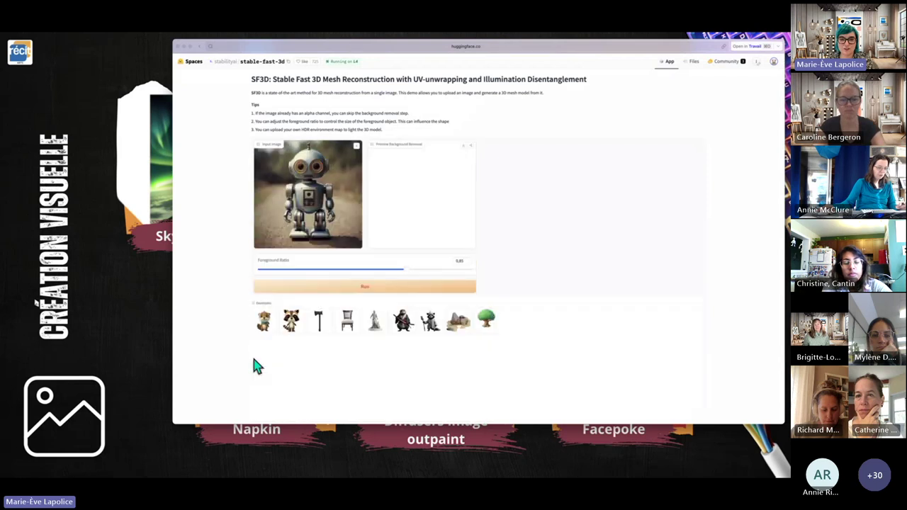
click(383, 289)
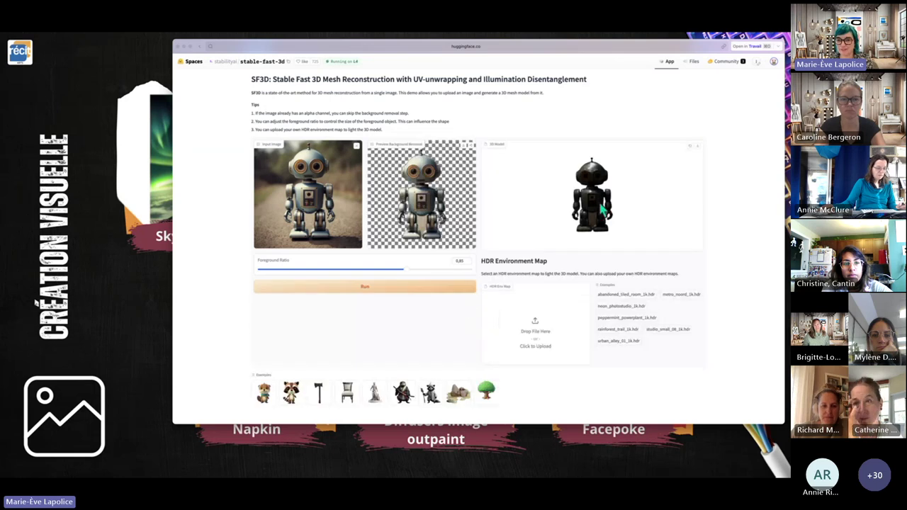
drag(566, 202, 609, 207)
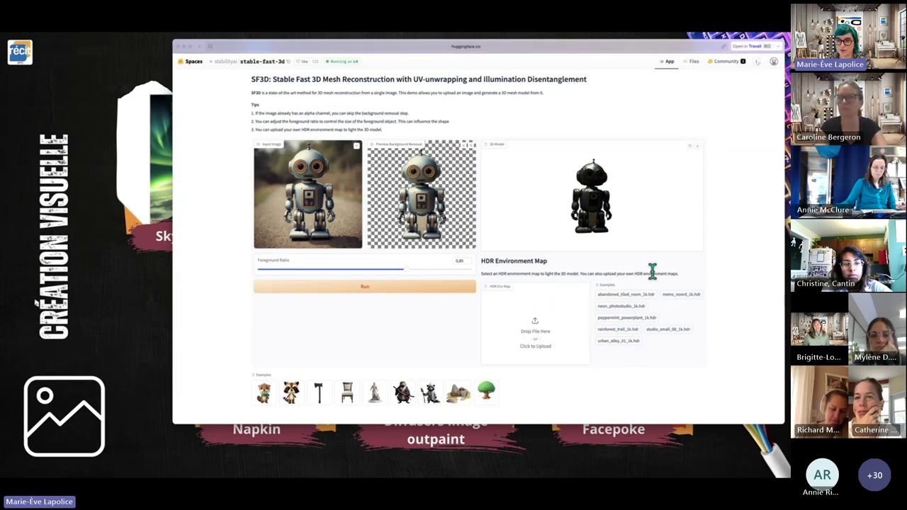
Step: Review the example HDR environment maps and download the robot's 3D model as a GLB file
scroll(652, 270, down, 2)
scroll(653, 270, up, 2)
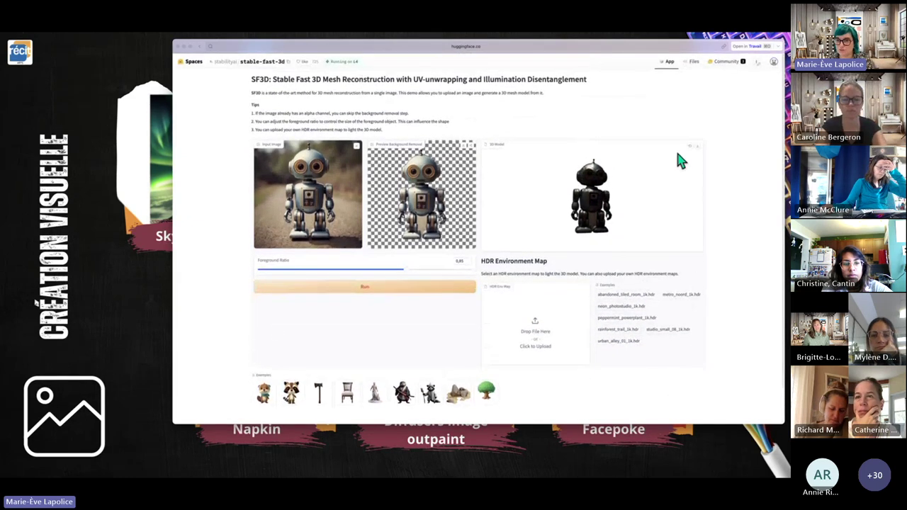
click(680, 294)
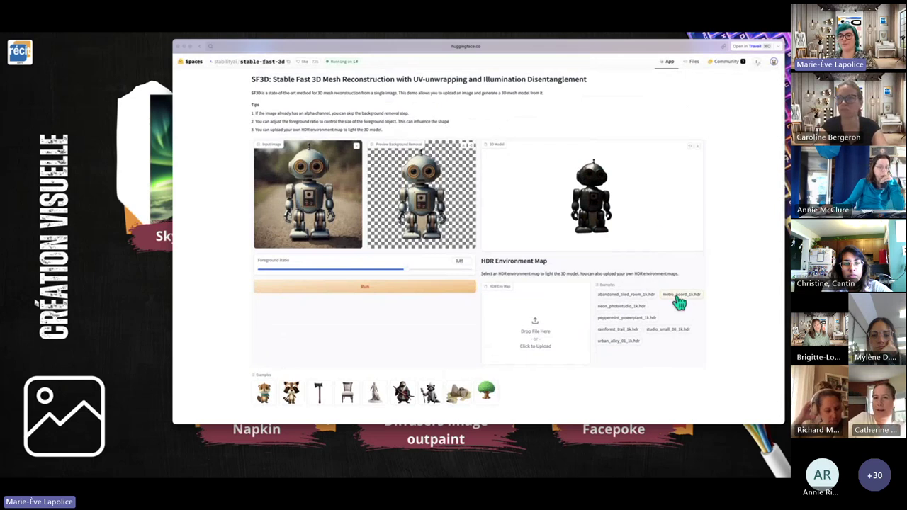
click(699, 147)
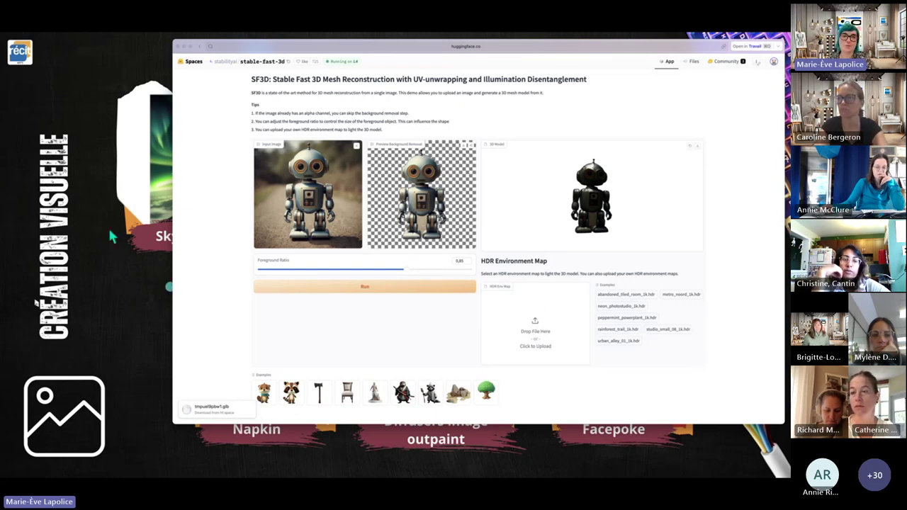
Step: Close the Stable Fast 3D window and open the slide's Diffusers image outpaint link in Little Arc, continuing to the external site
click(178, 47)
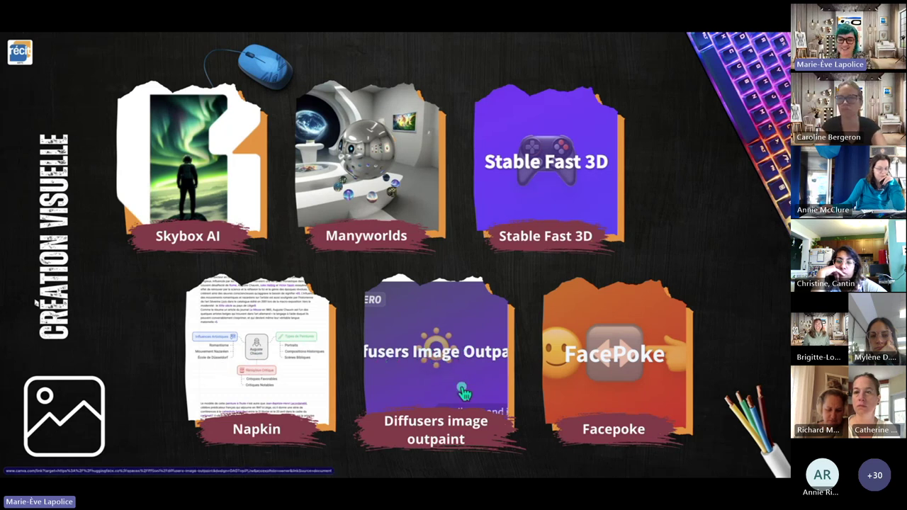
right_click(460, 350)
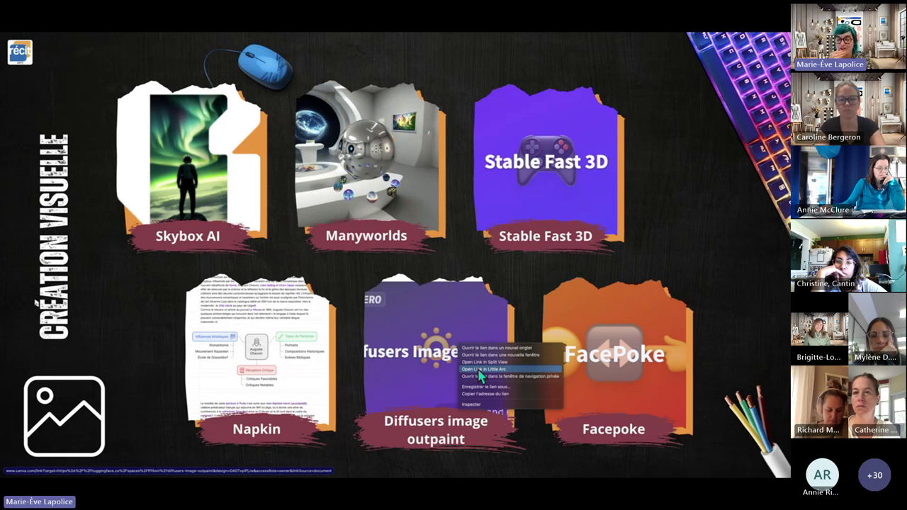
click(479, 369)
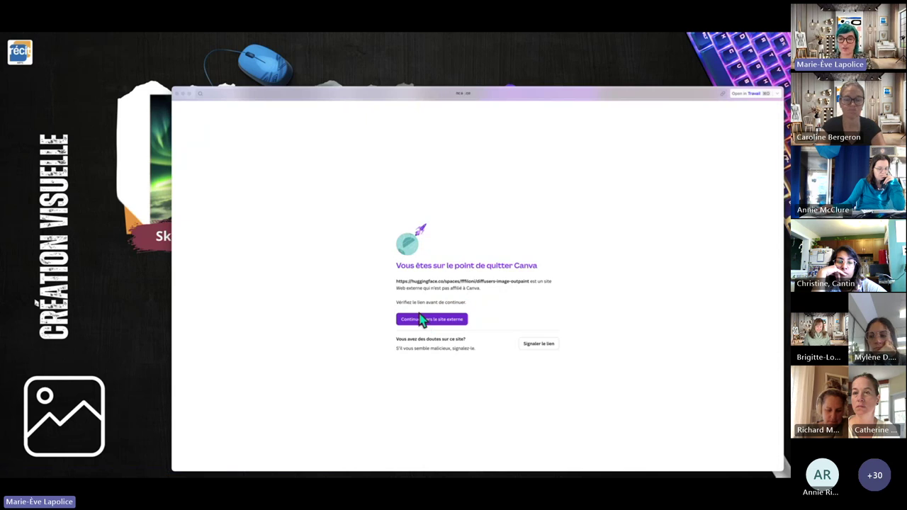
click(428, 321)
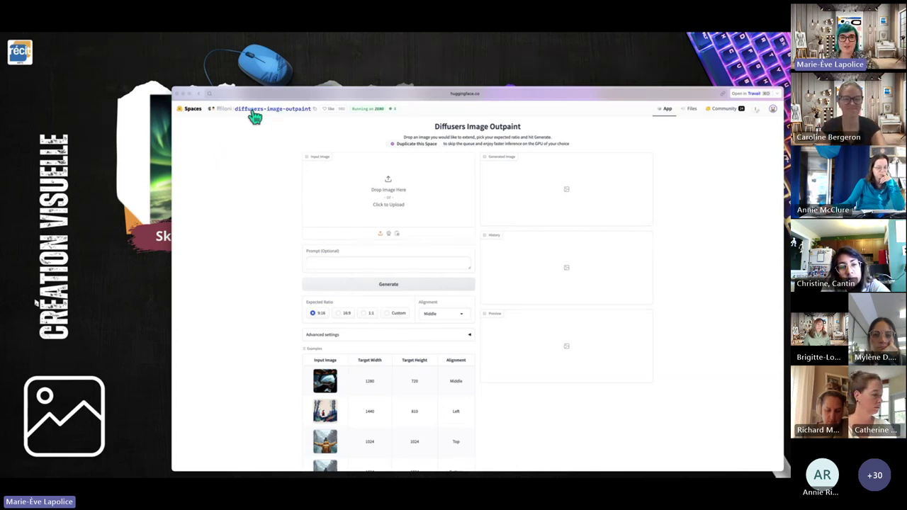
Step: Upload the "insecte chimère" image from the first folder inside iCloud downloads as the input image
click(398, 202)
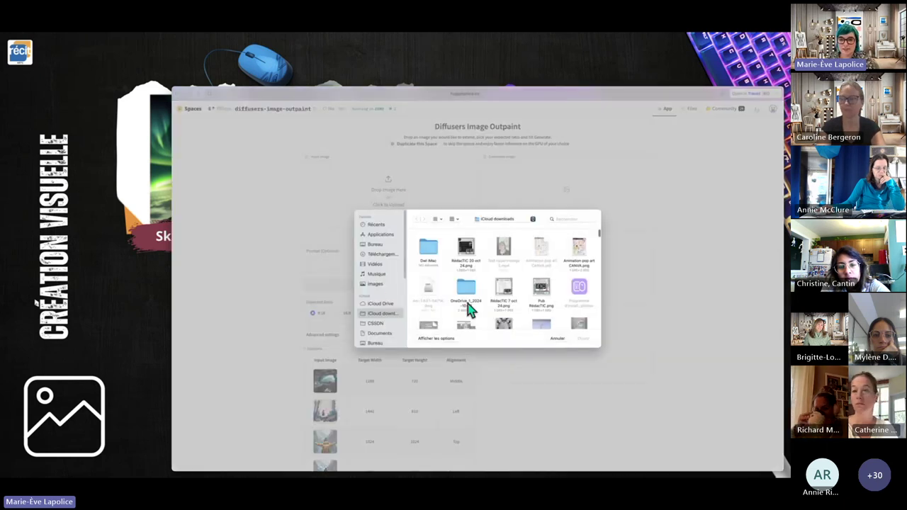
scroll(468, 310, down, 3)
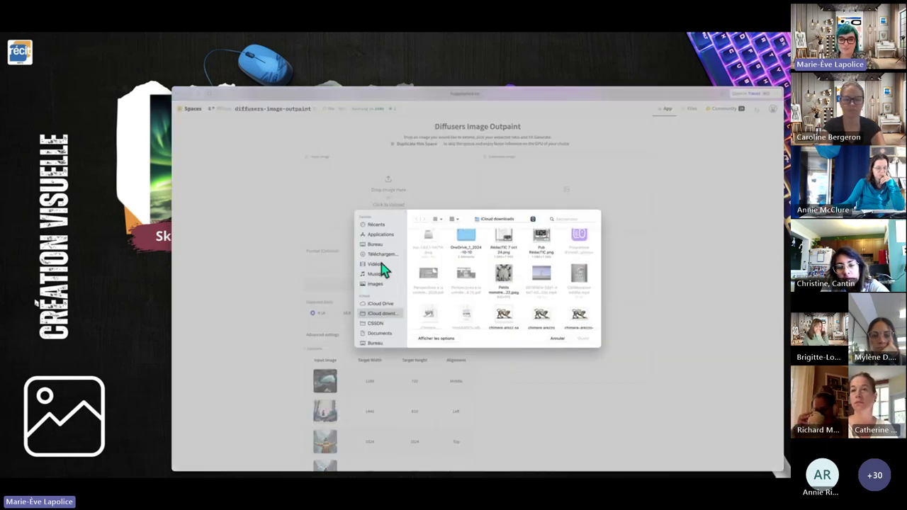
scroll(439, 261, up, 3)
double_click(431, 251)
scroll(465, 293, down, 5)
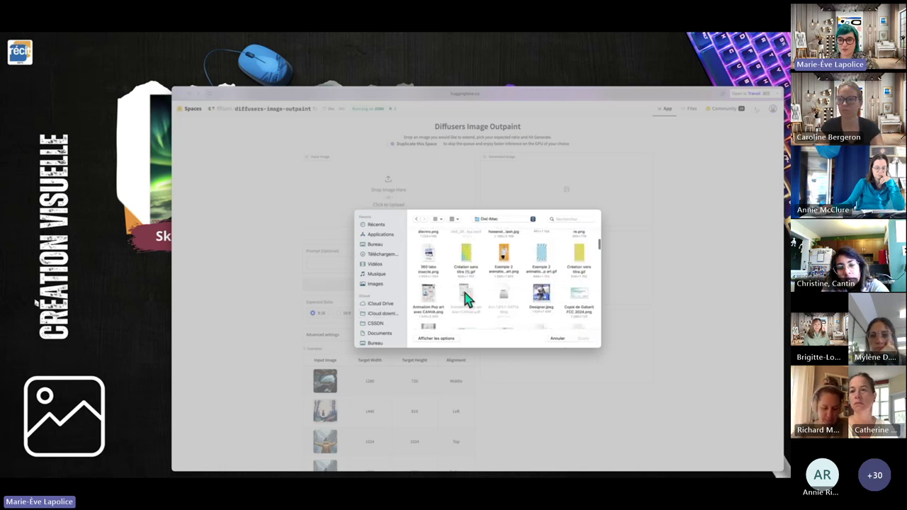
scroll(465, 294, up, 2)
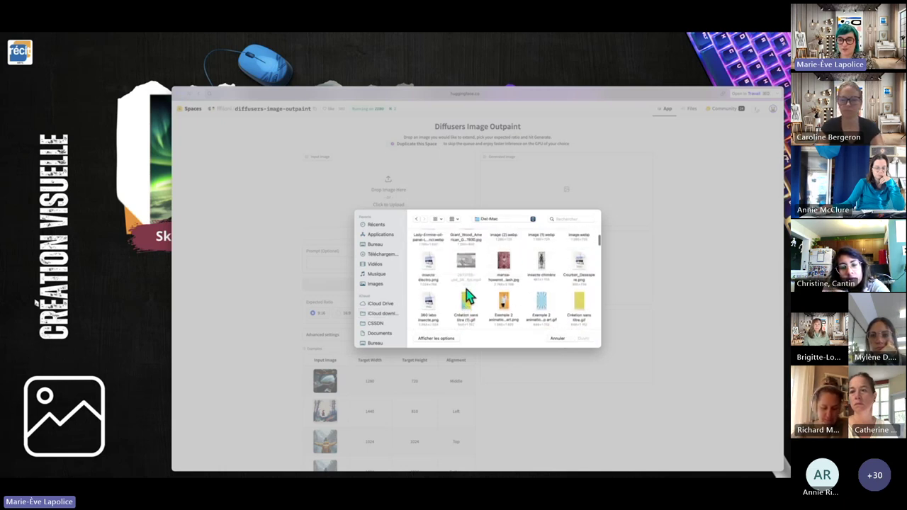
click(542, 266)
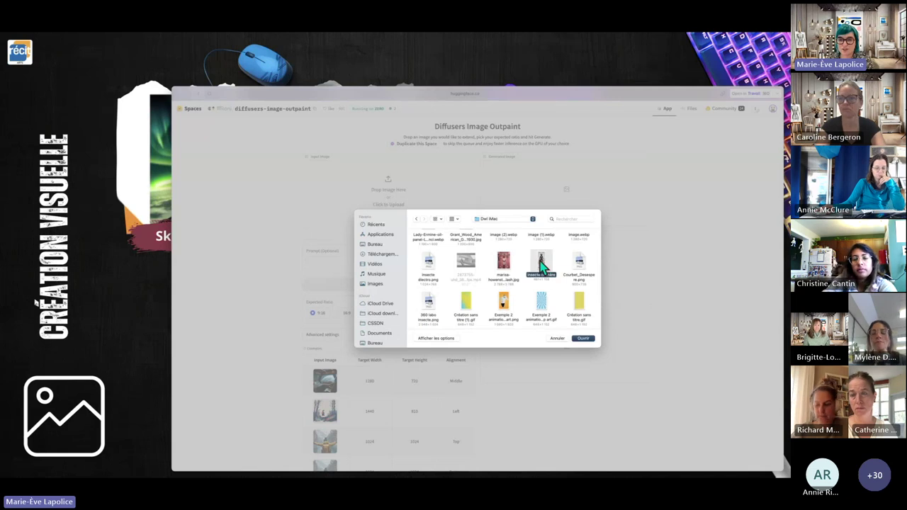
click(584, 339)
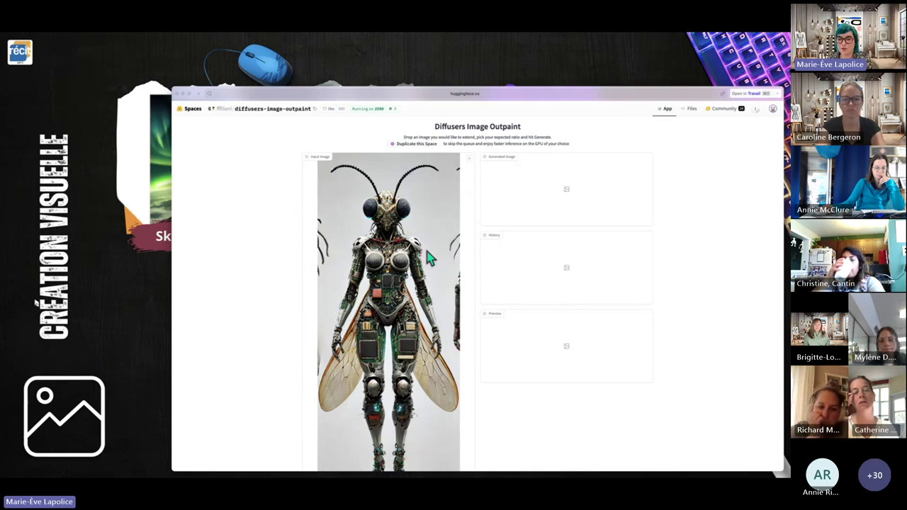
Step: Enter the prompt "3 insectes humanoides robotiques" and generate the outpainted image with the 9:16 ratio and Middle alignment
scroll(460, 300, down, 5)
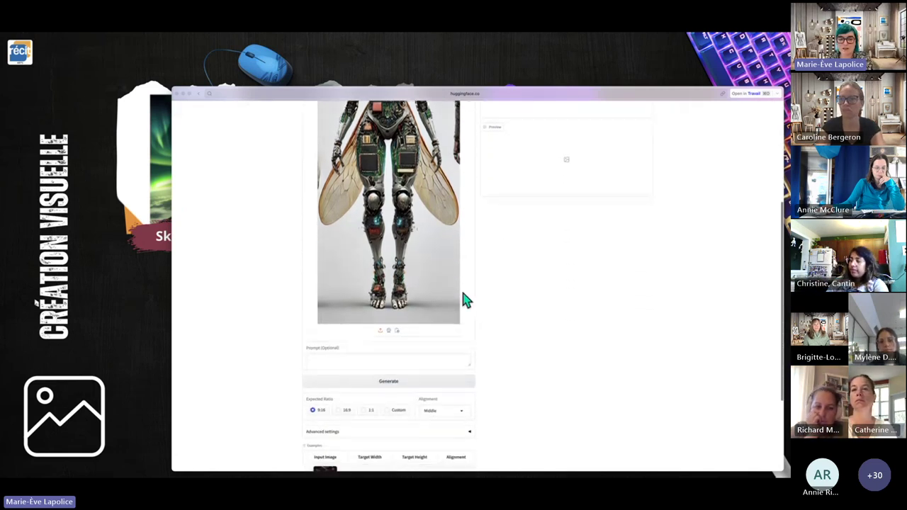
click(338, 353)
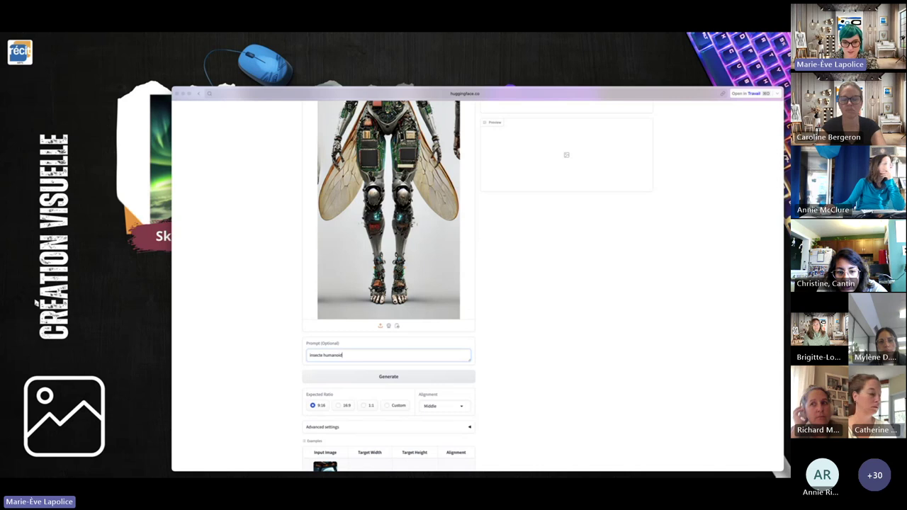
text(e)
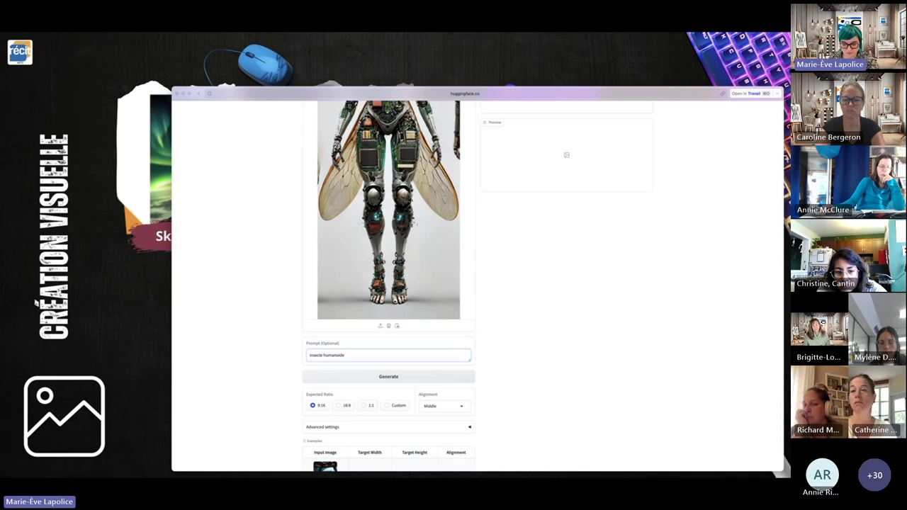
click(327, 355)
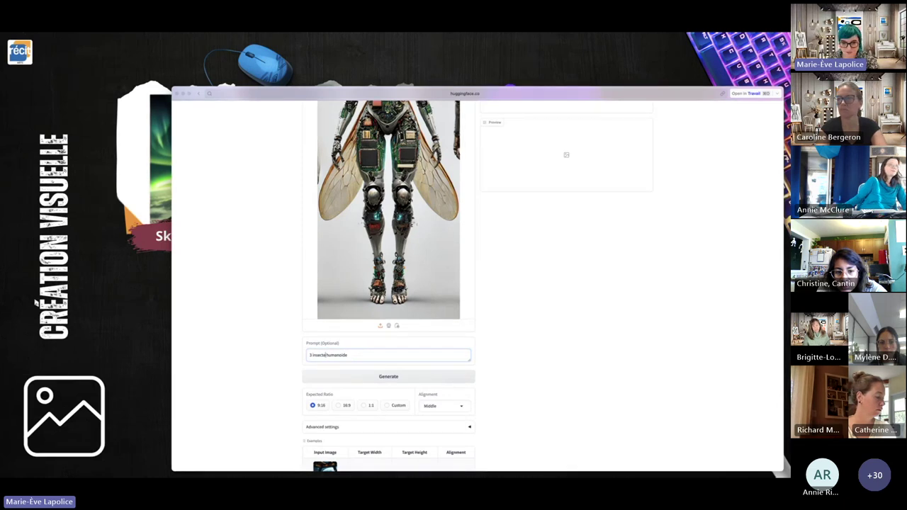
text(s)
click(358, 355)
text(s)
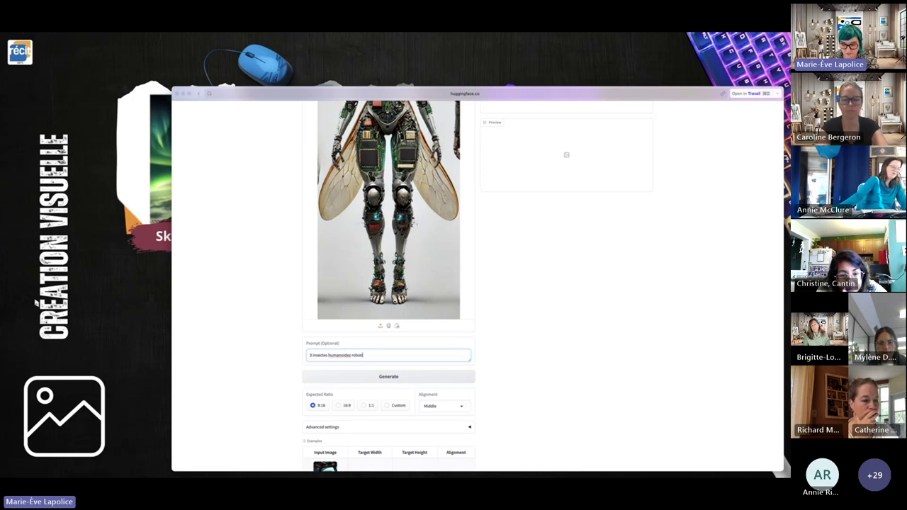
text(ques)
click(385, 378)
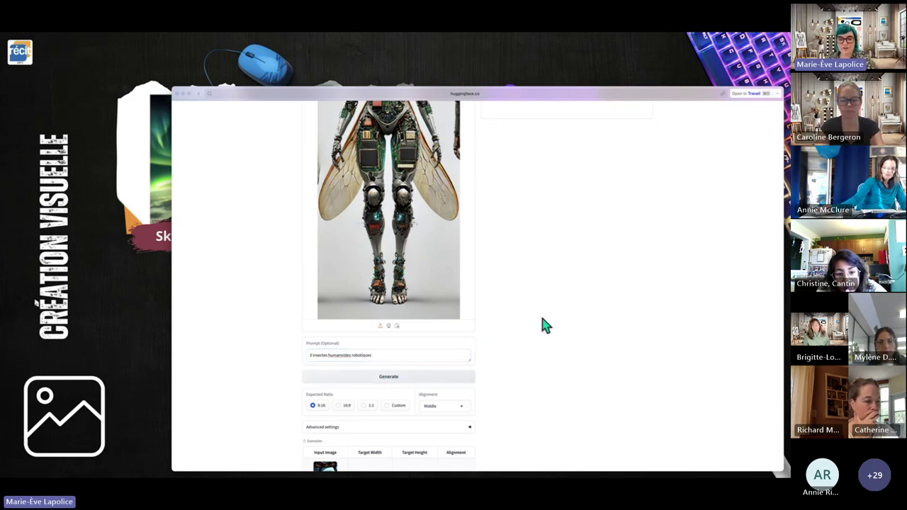
Step: Examine the generated outpaint beside the original insect image, along with the image history and the option to reuse the result as input
scroll(550, 319, up, 3)
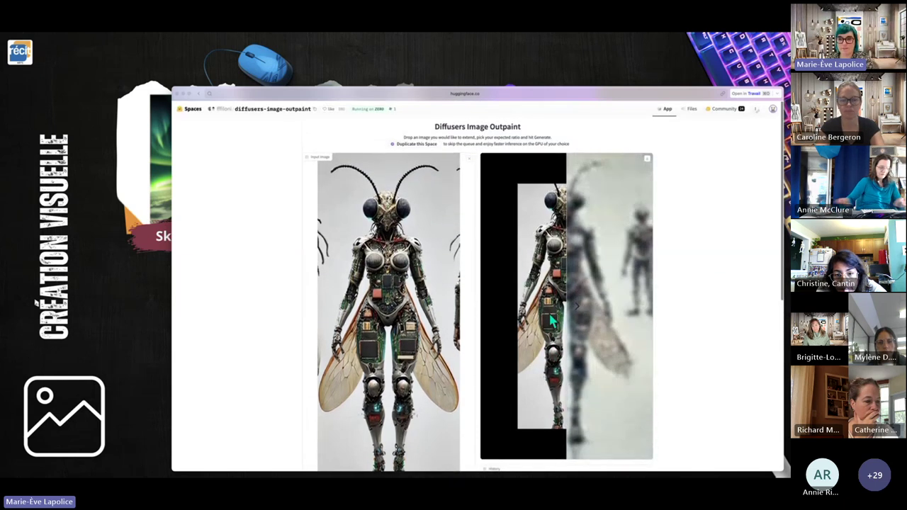
scroll(666, 294, down, 1)
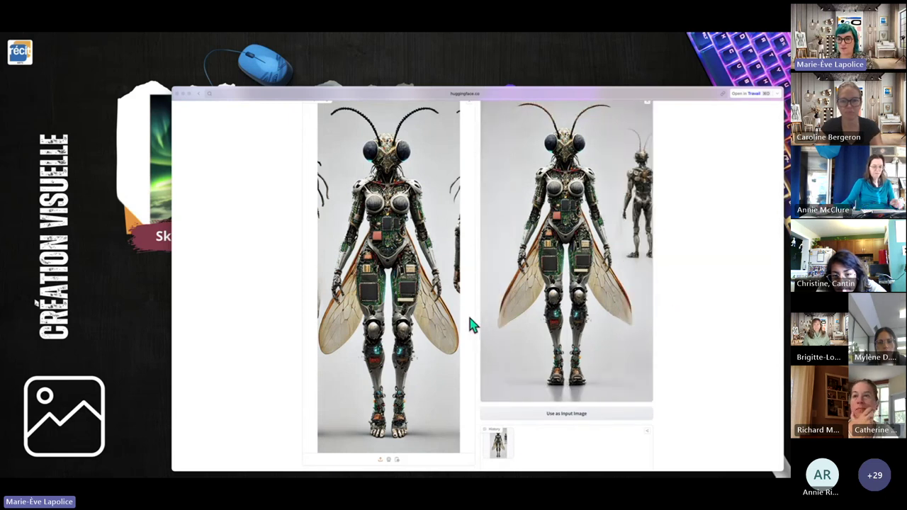
scroll(567, 391, down, 2)
scroll(567, 391, up, 3)
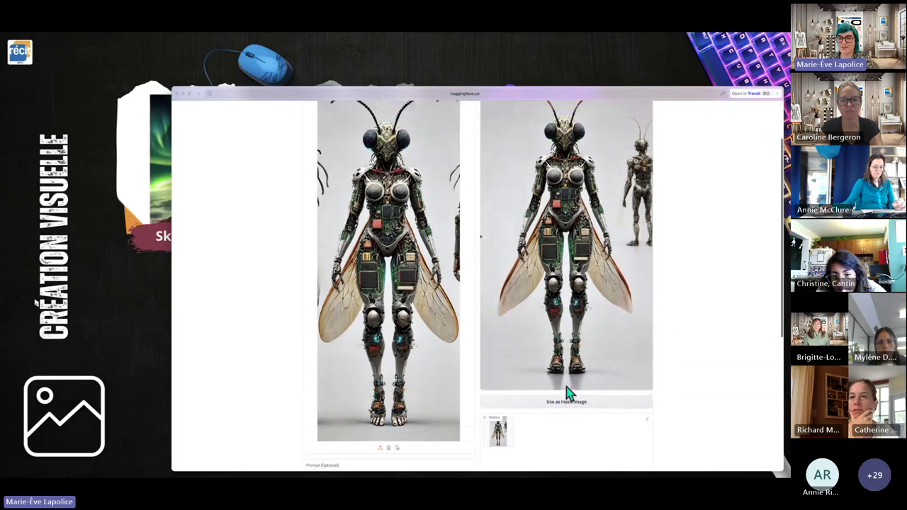
scroll(567, 391, down, 3)
scroll(565, 386, down, 2)
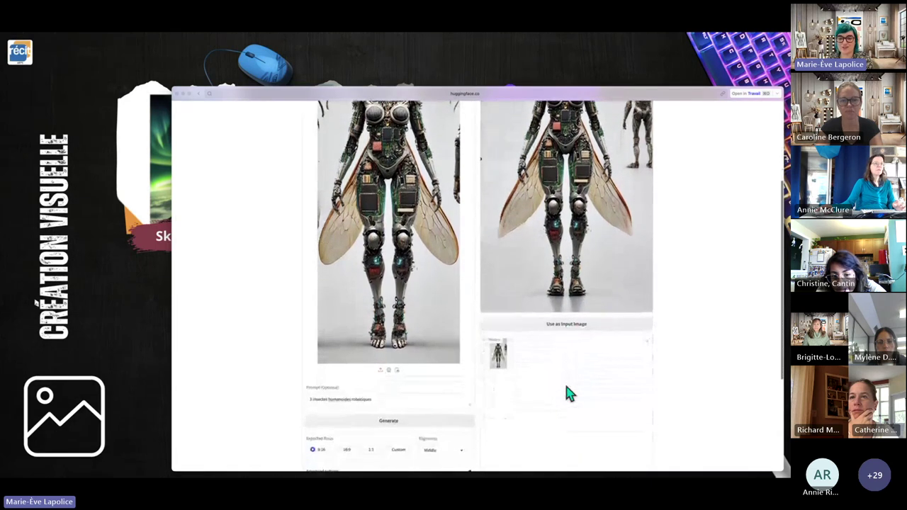
scroll(544, 363, up, 3)
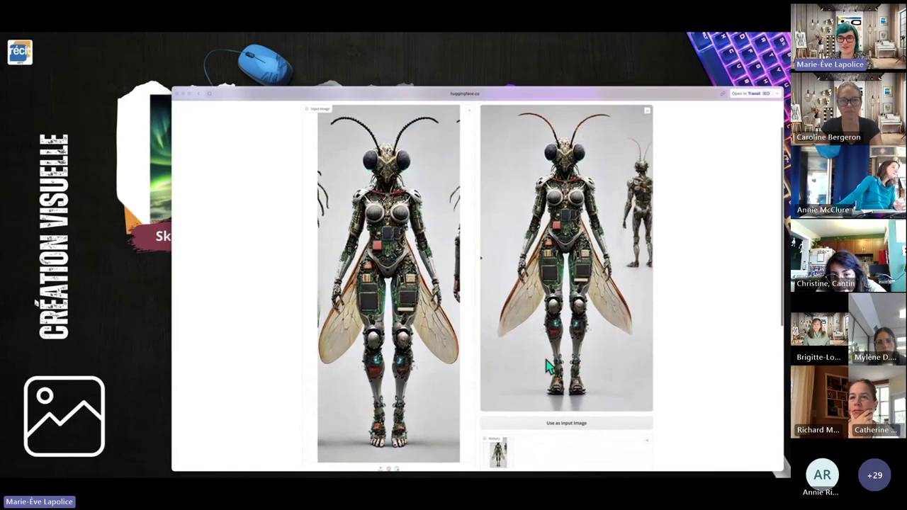
scroll(546, 365, up, 3)
scroll(404, 312, down, 3)
scroll(404, 312, down, 1)
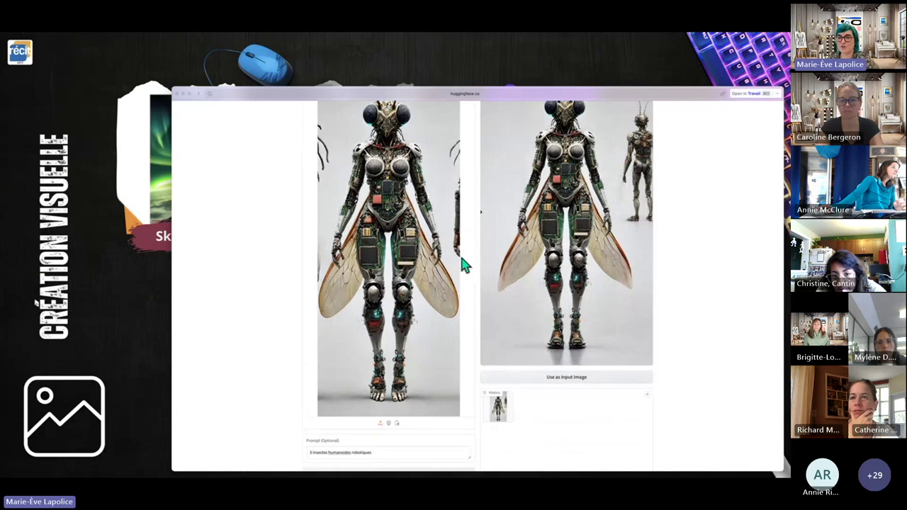
Step: Close the outpaint window, open the slide's Napkin link in Little Arc through to the external site, and sign in
click(178, 94)
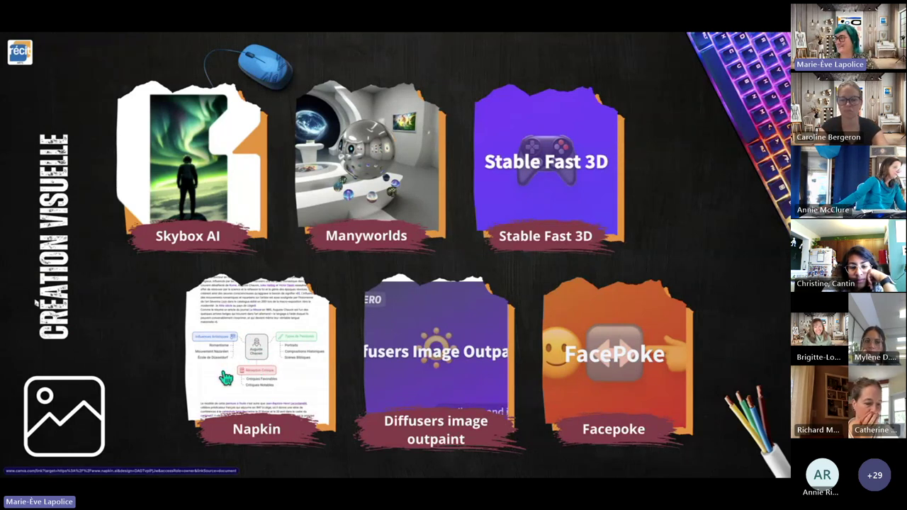
right_click(262, 365)
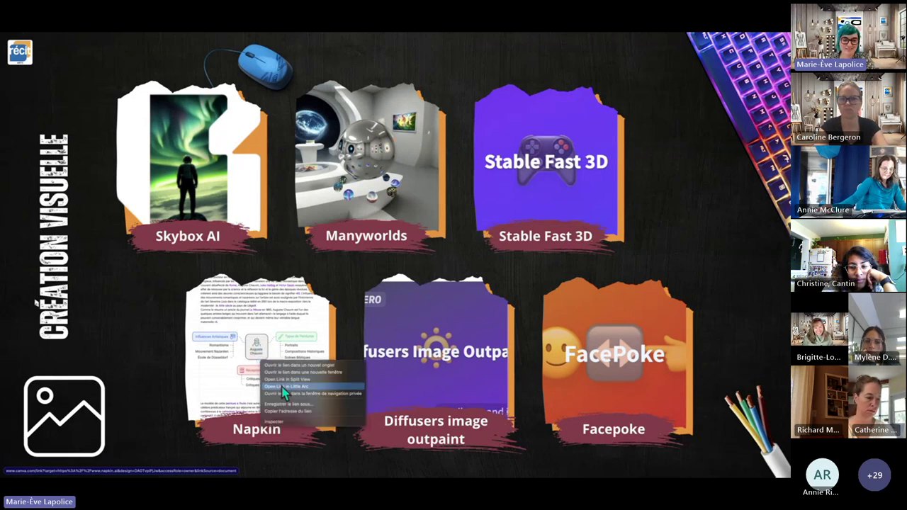
click(283, 387)
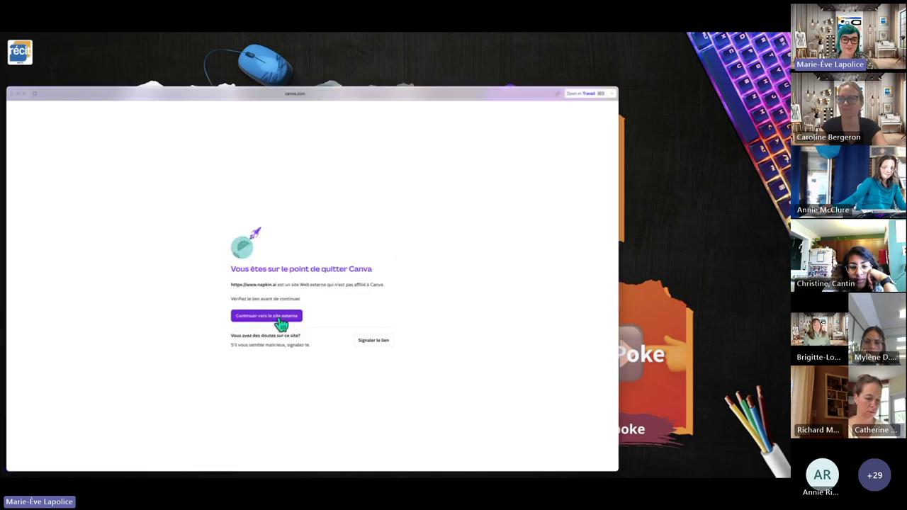
click(277, 317)
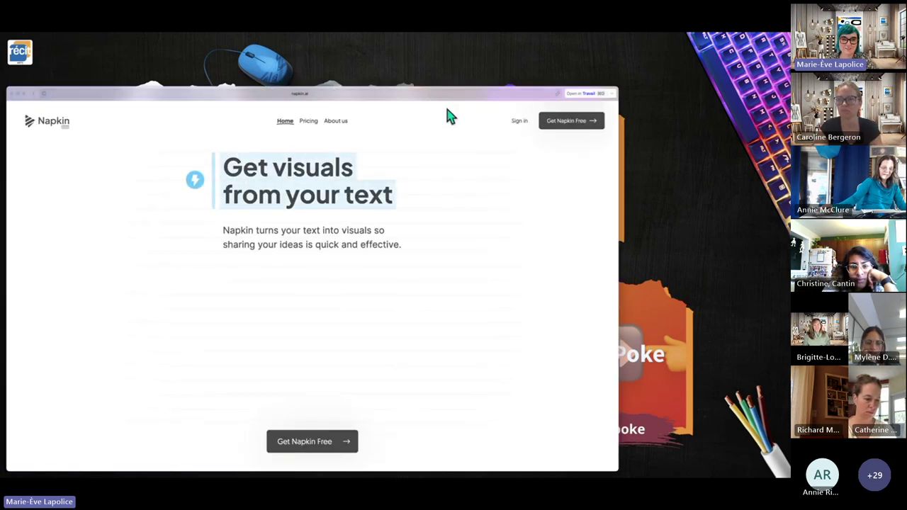
drag(484, 95, 533, 49)
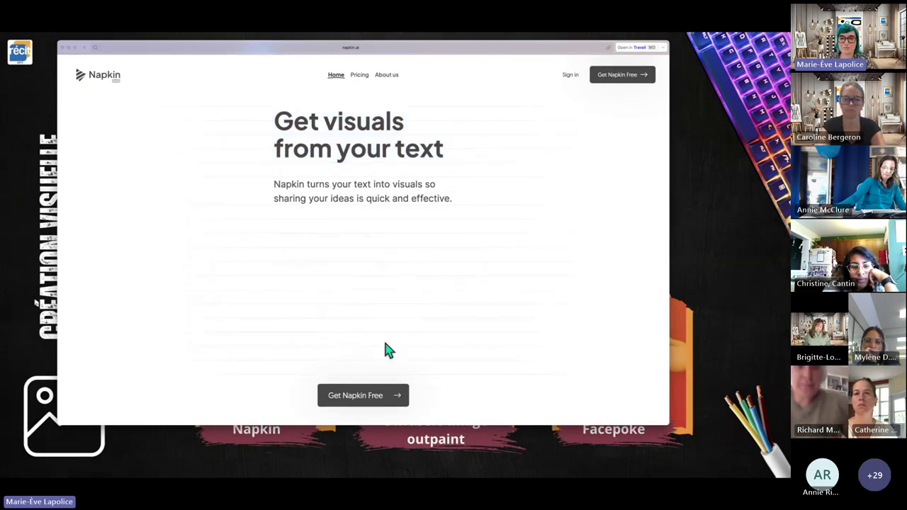
click(570, 75)
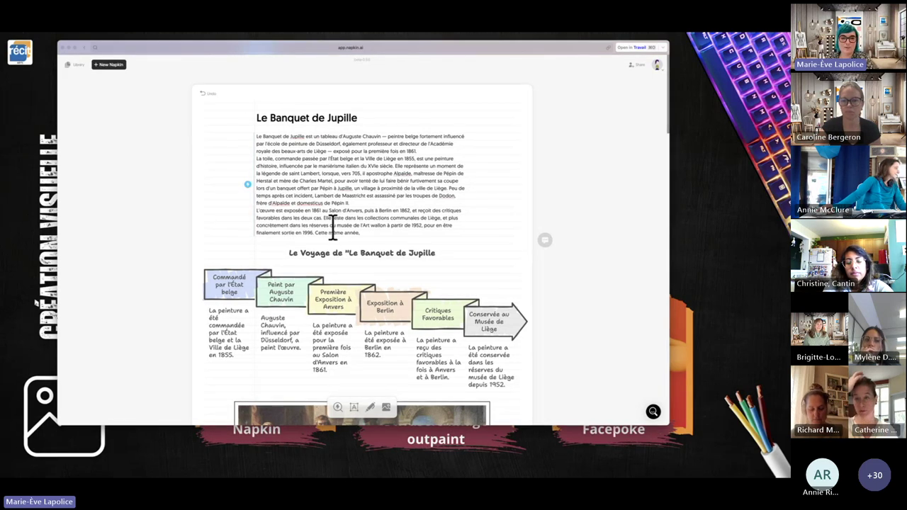
Step: Generate visual suggestions for the "Le Banquet de Jupille" text, try the historical timeline in a coloured style, and dismiss the suggestions
click(248, 188)
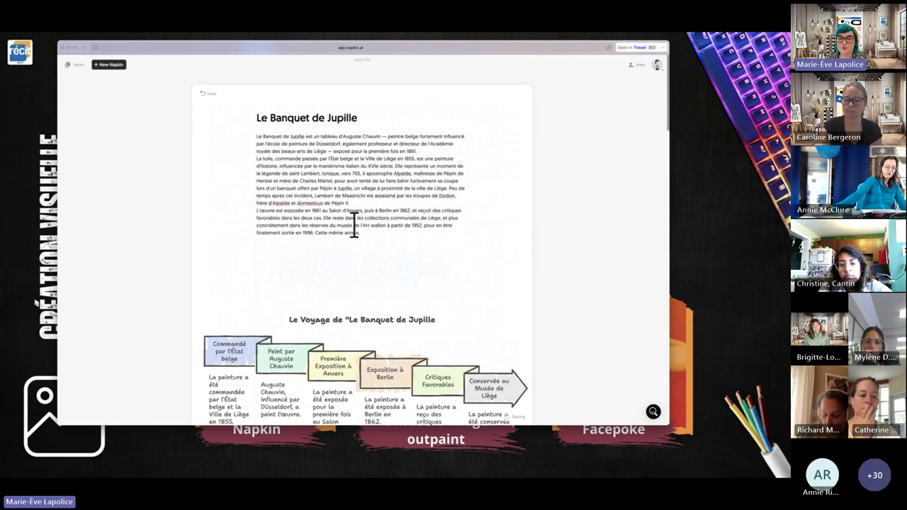
scroll(422, 281, down, 2)
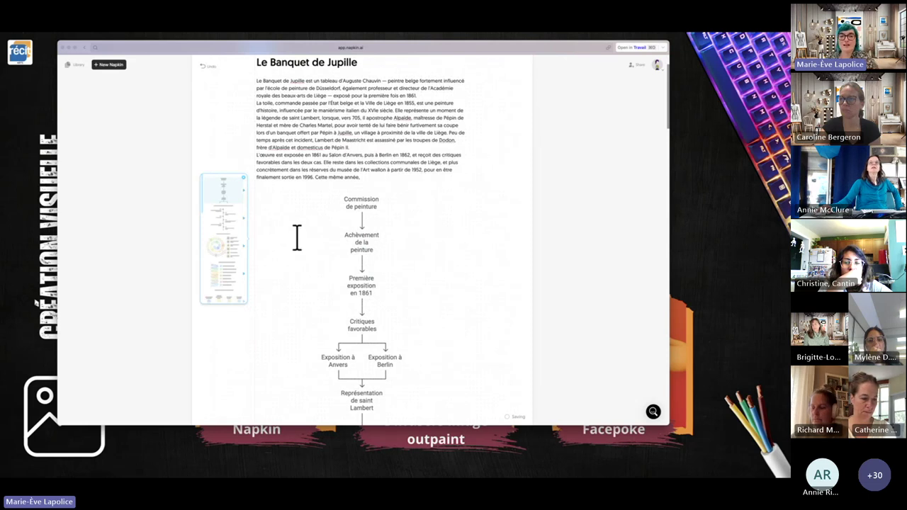
click(224, 224)
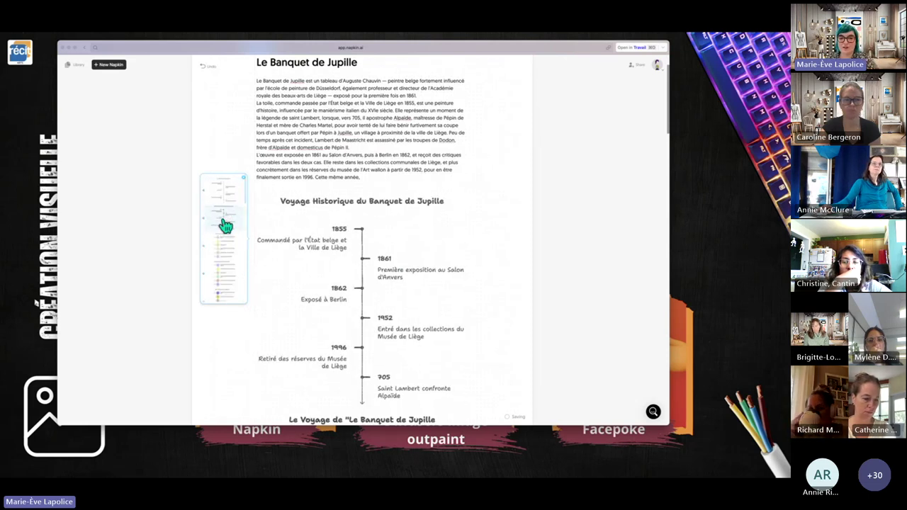
click(212, 196)
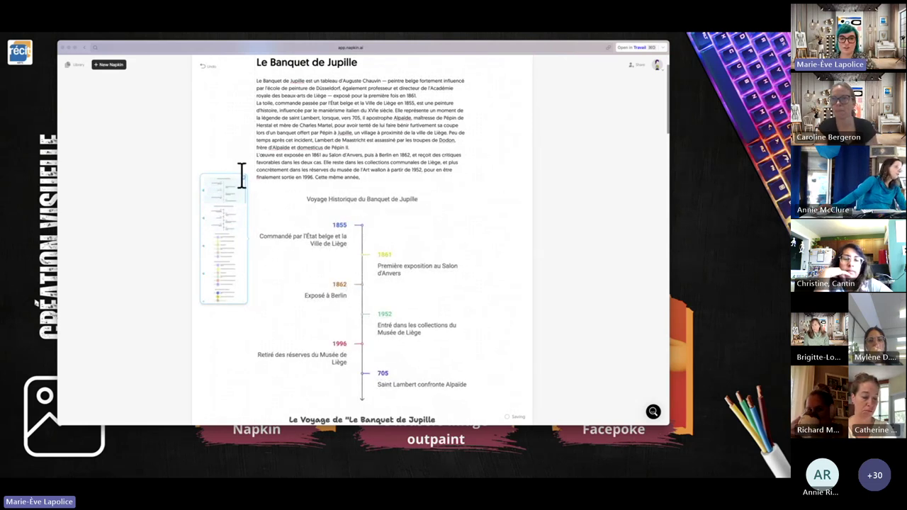
key(Escape)
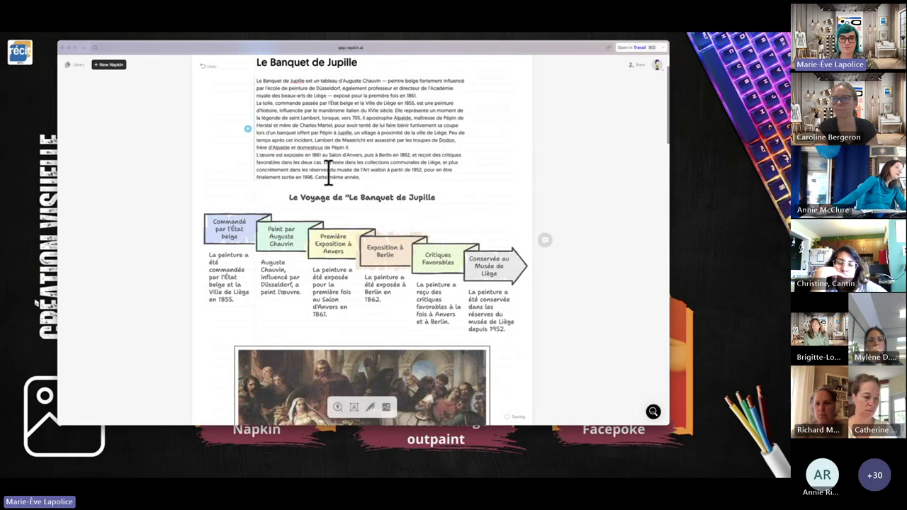
Step: Generate visual suggestions for the passage on Auguste Chauvin's artistic style and influences, above the existing mind map
scroll(360, 240, down, 15)
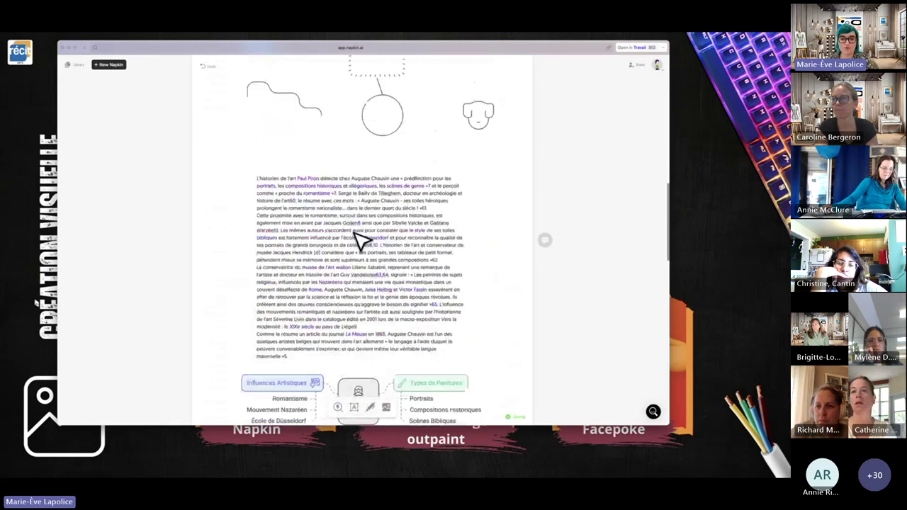
scroll(353, 234, up, 5)
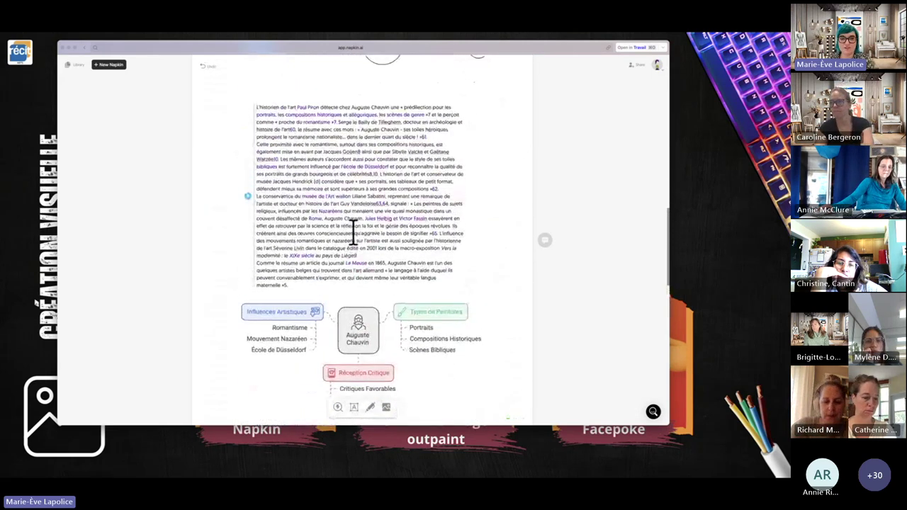
scroll(352, 233, down, 1)
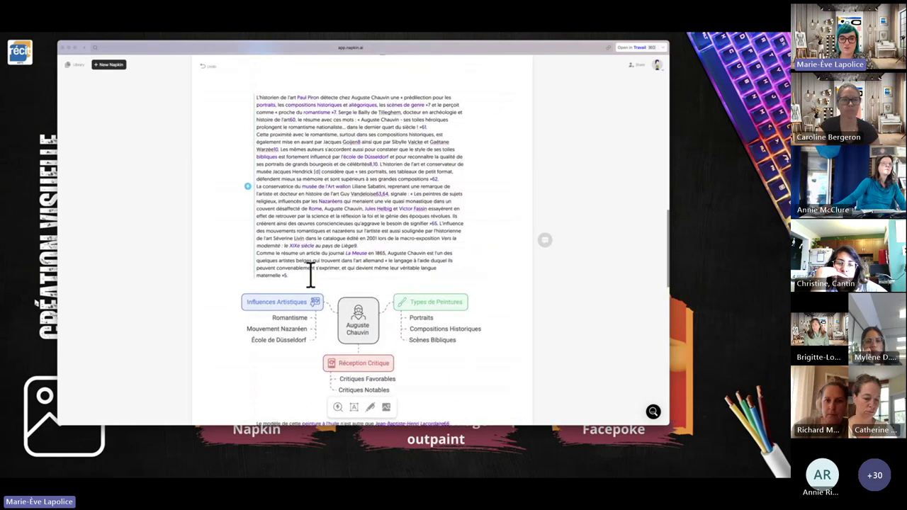
drag(311, 275, 255, 149)
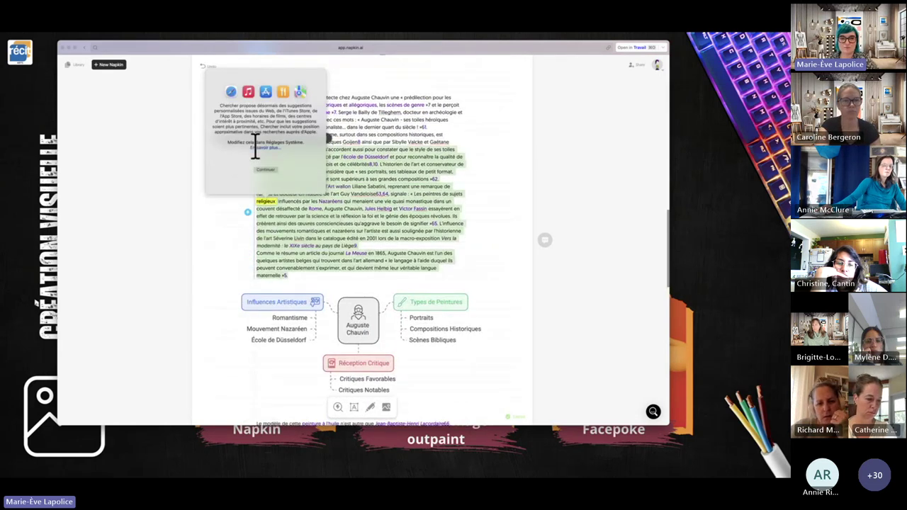
click(410, 173)
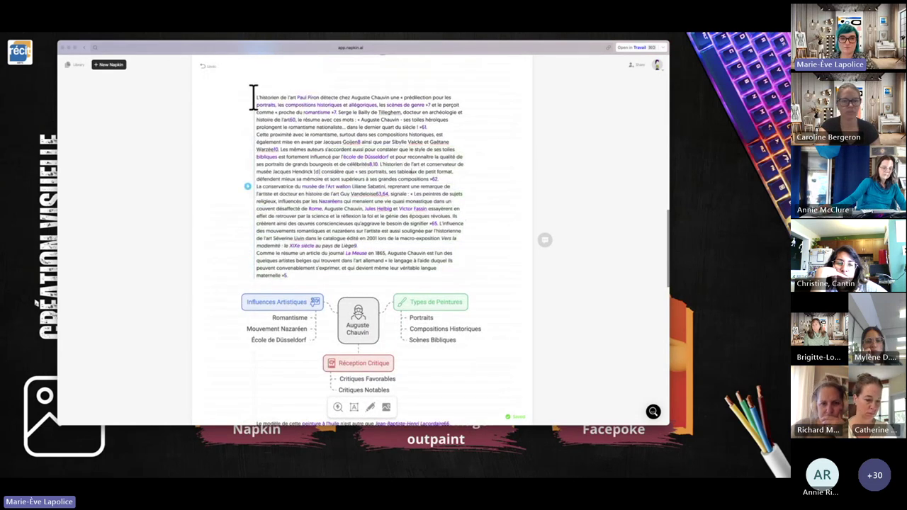
drag(248, 190, 345, 324)
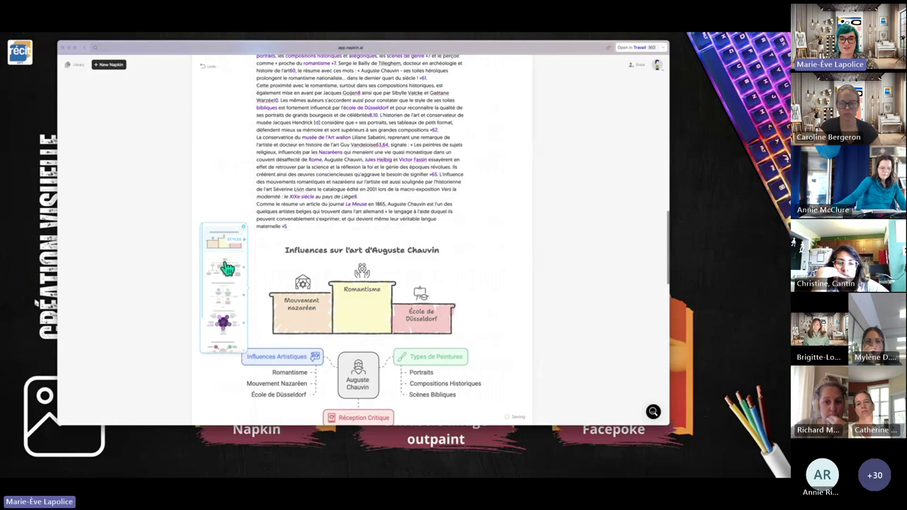
Step: Preview the suggested visuals for the passage, including the hierarchy, quadrant chart, mind map, purple radial and converging-arrows layouts
click(226, 268)
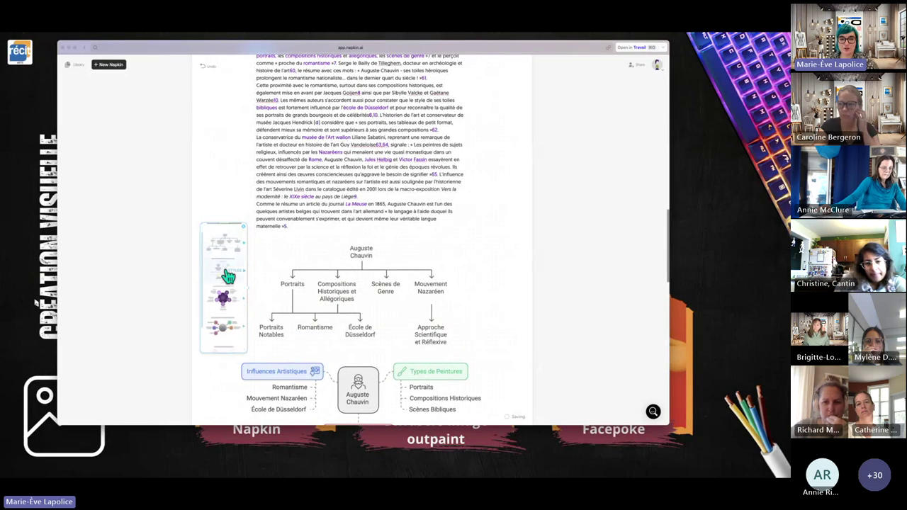
click(228, 277)
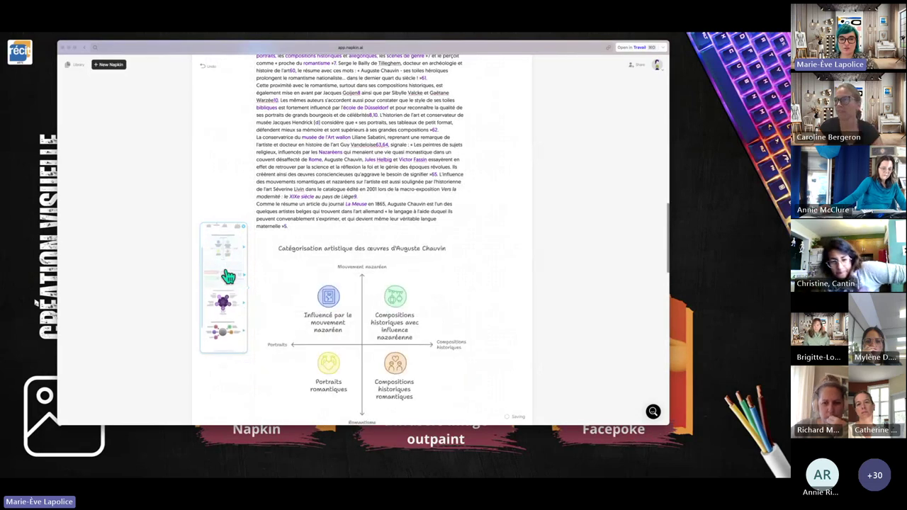
click(226, 271)
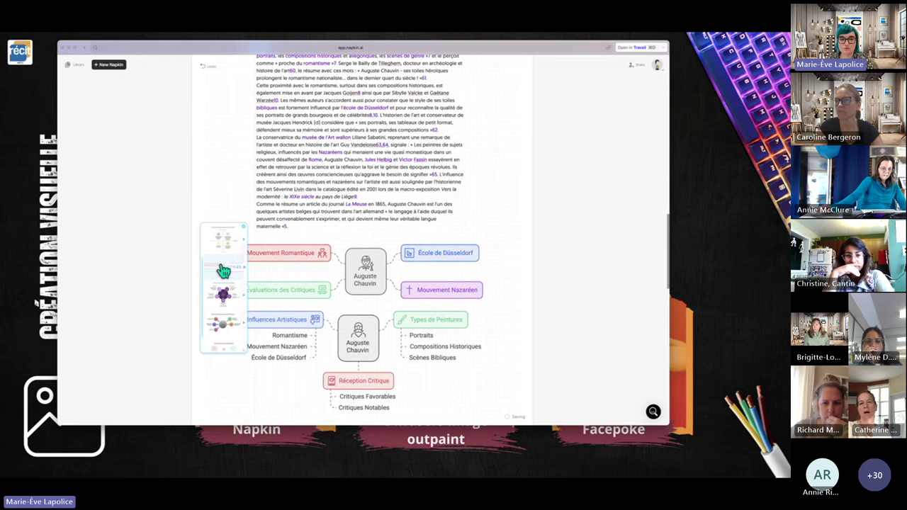
click(226, 293)
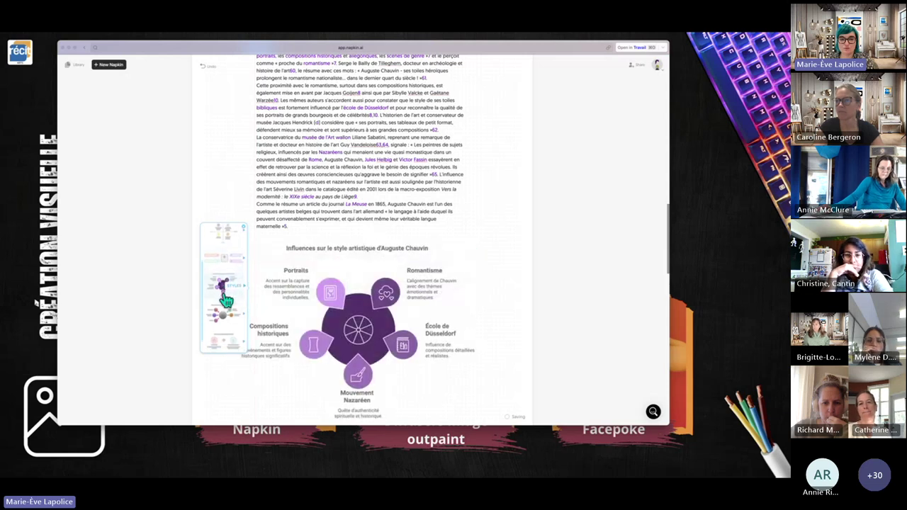
click(226, 299)
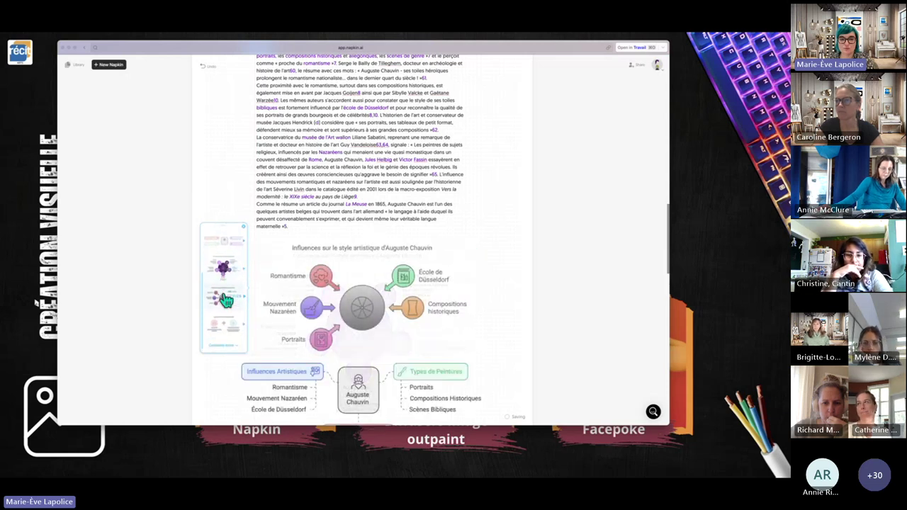
click(226, 326)
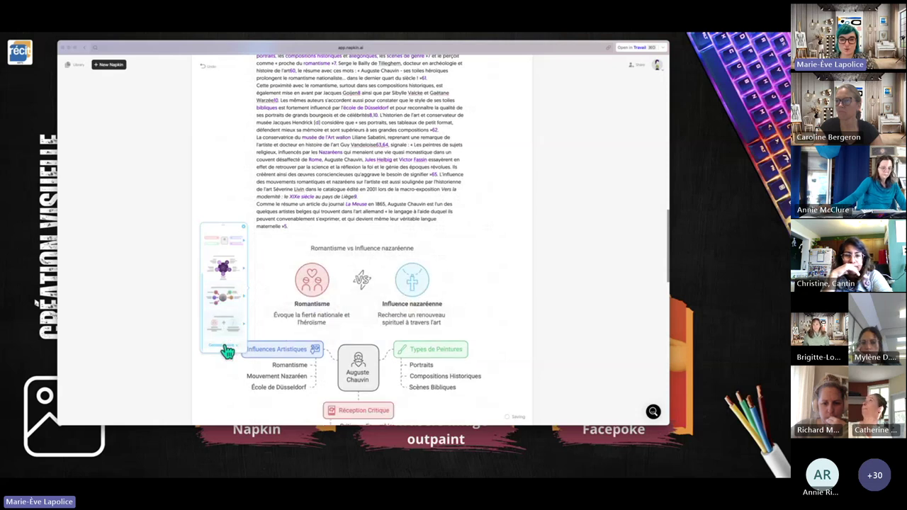
click(222, 306)
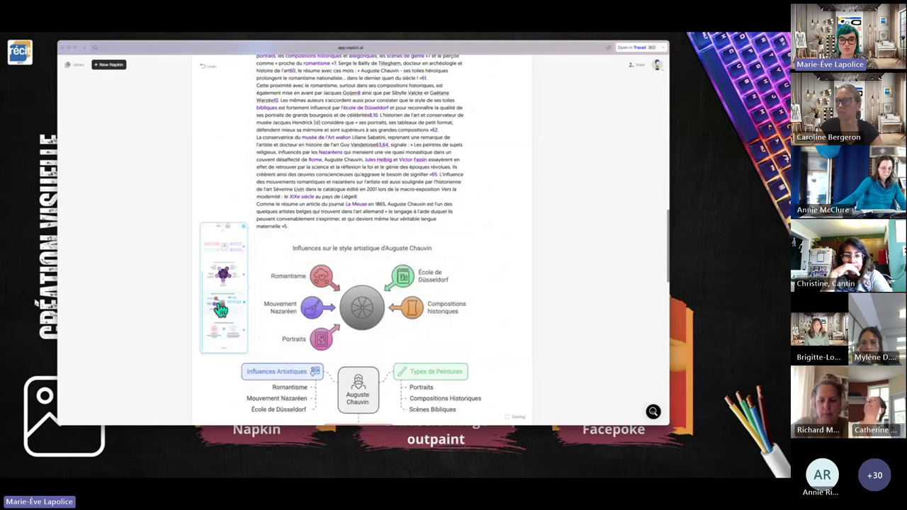
Step: Choose the "Romantisme vs Influence nazaréenne" comparison and apply the style with Romantisme in purple and Influence nazaréenne in grey
click(222, 332)
click(223, 324)
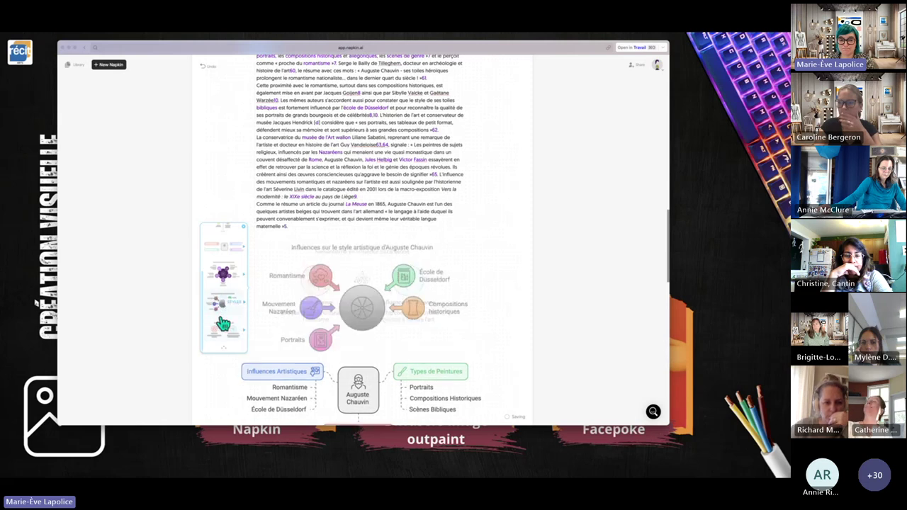
click(224, 334)
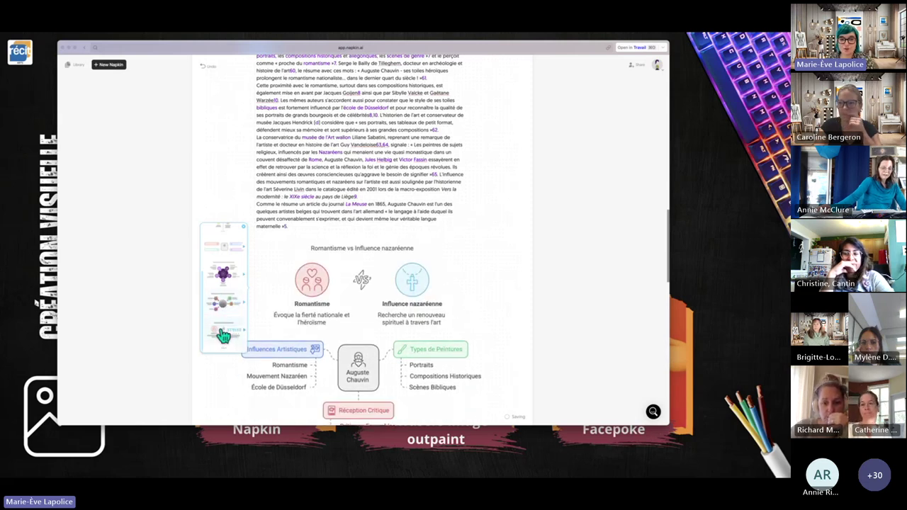
click(222, 246)
click(226, 271)
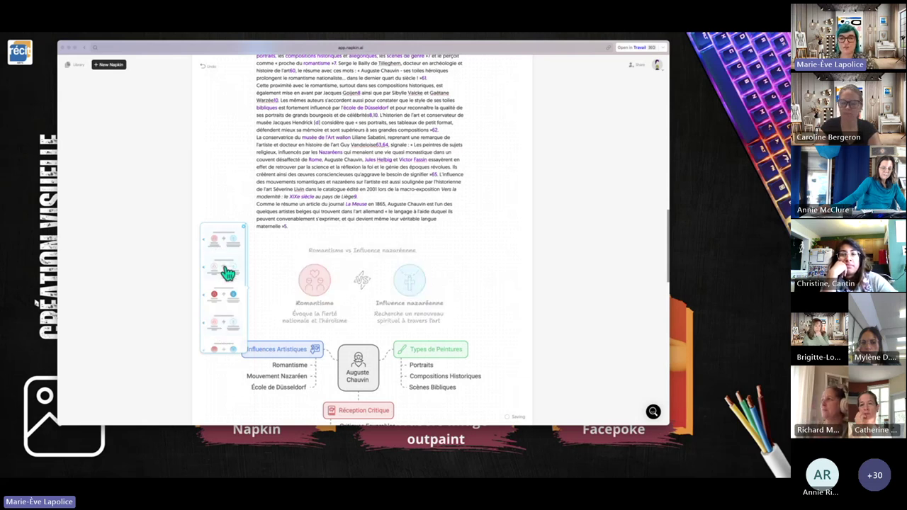
click(232, 302)
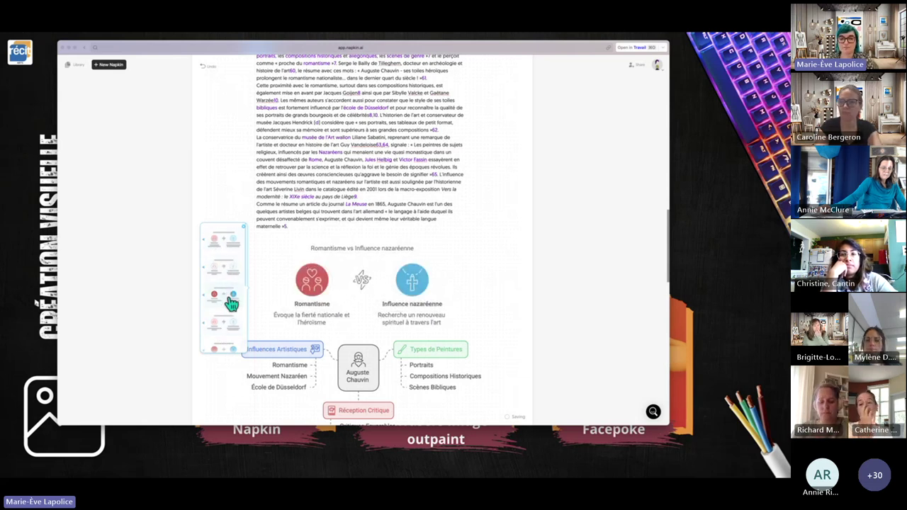
click(230, 323)
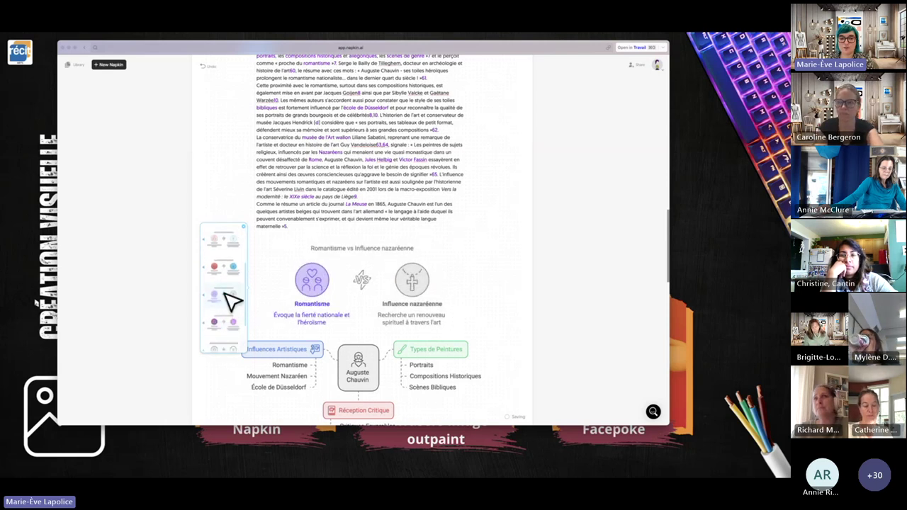
Step: Replace the Romantisme icon in the comparison with the suggested icon of figures held between two hands
click(326, 286)
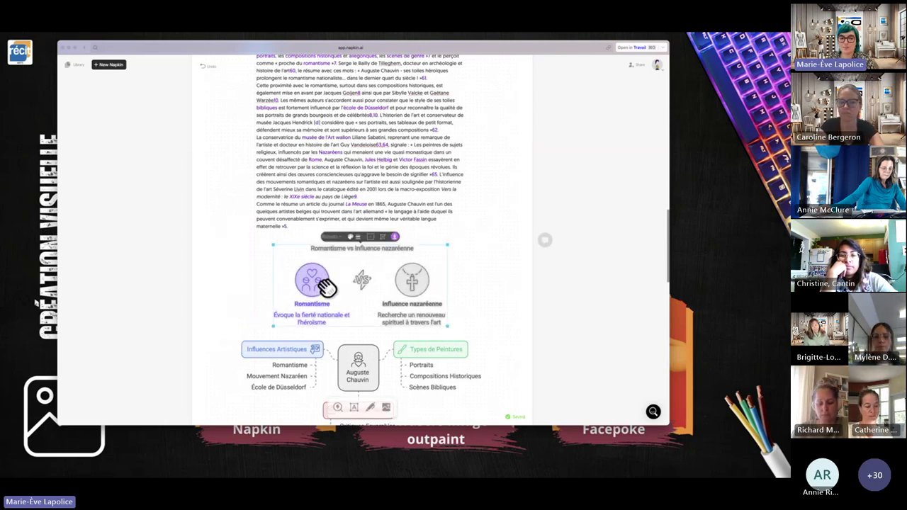
click(318, 282)
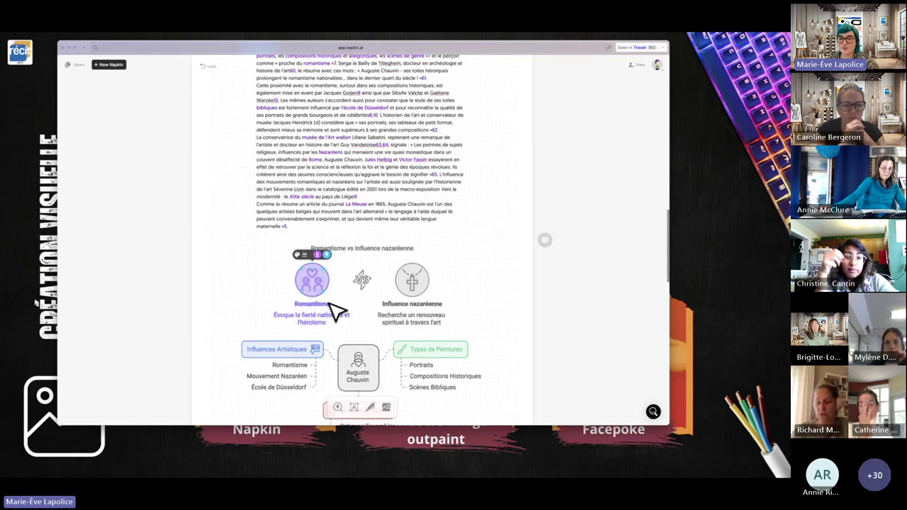
click(326, 255)
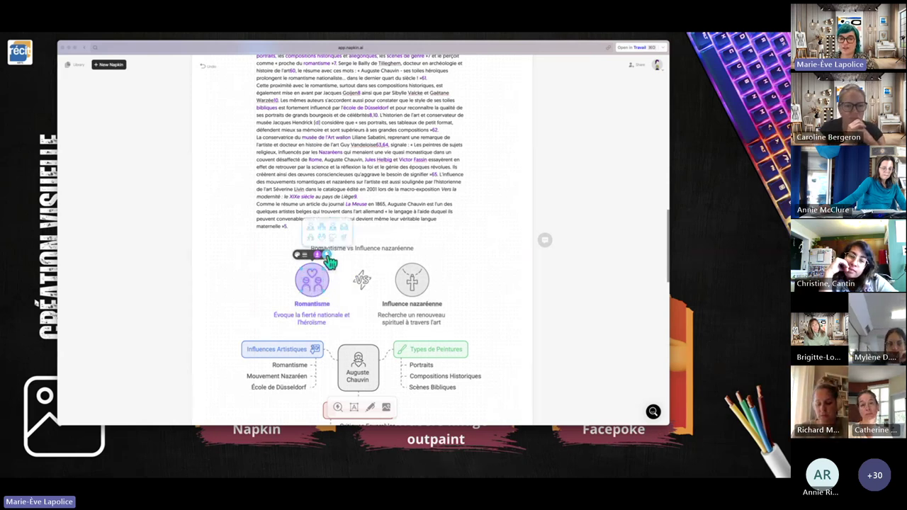
click(345, 232)
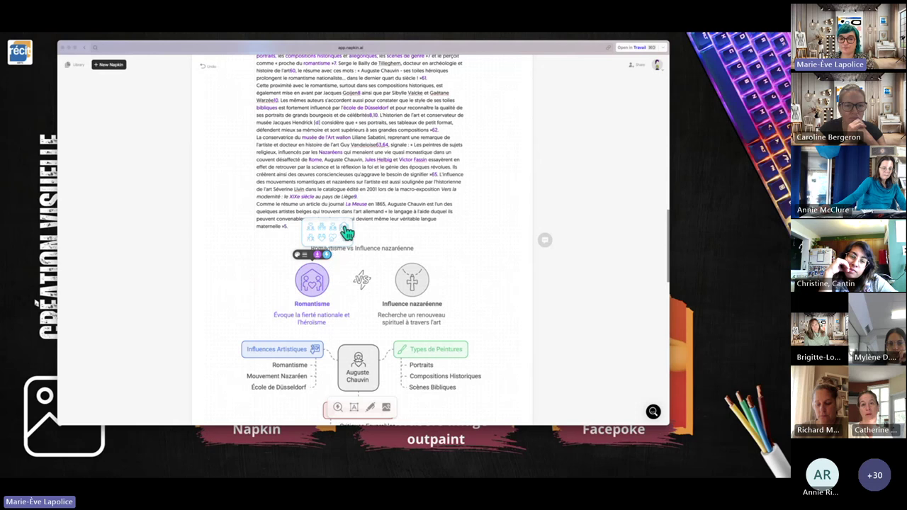
click(323, 233)
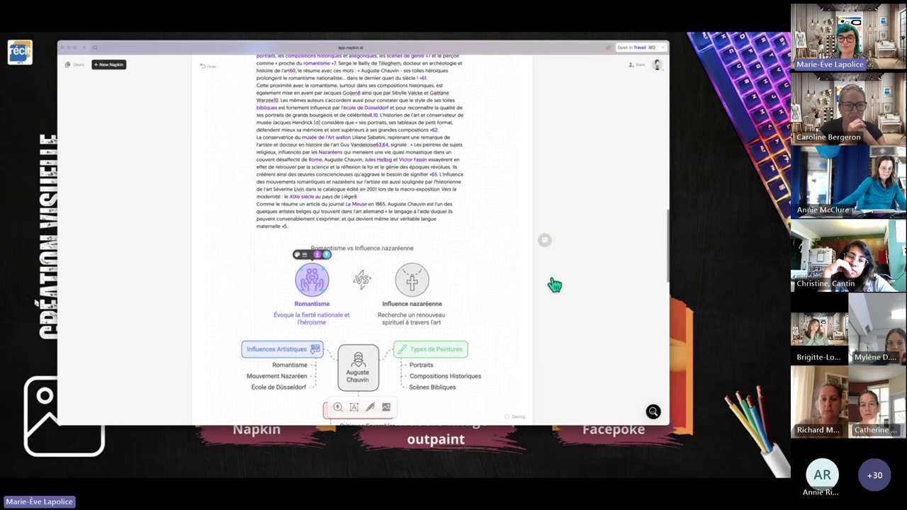
Step: Select the whole comparison graphic, open its export options and copy it to the clipboard as a PNG
click(422, 305)
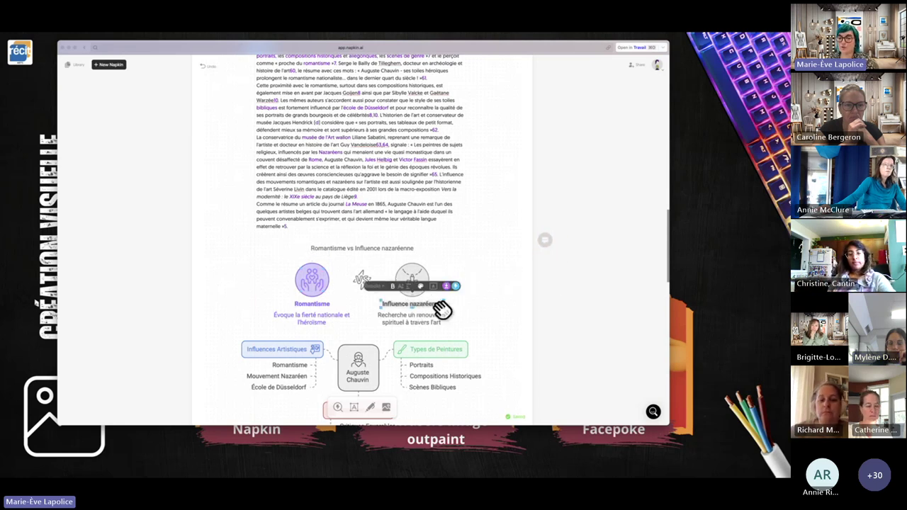
click(254, 285)
drag(249, 260, 458, 328)
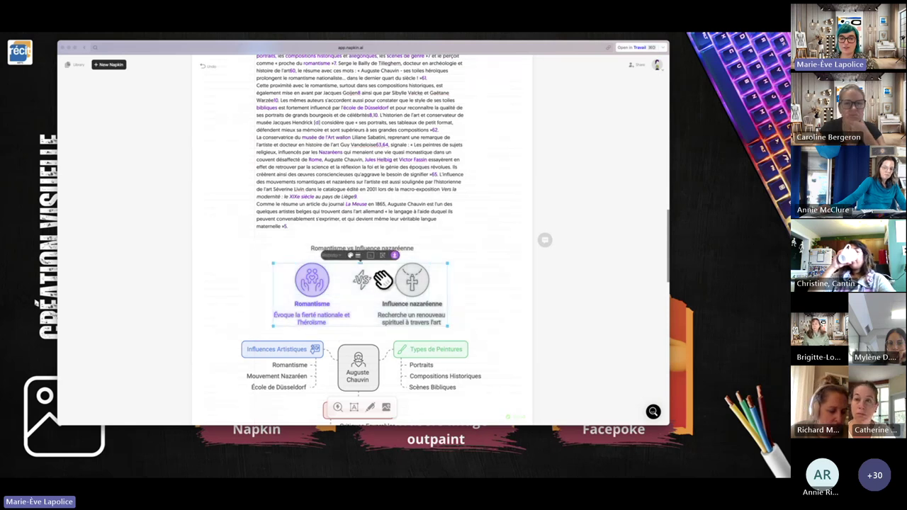
click(395, 256)
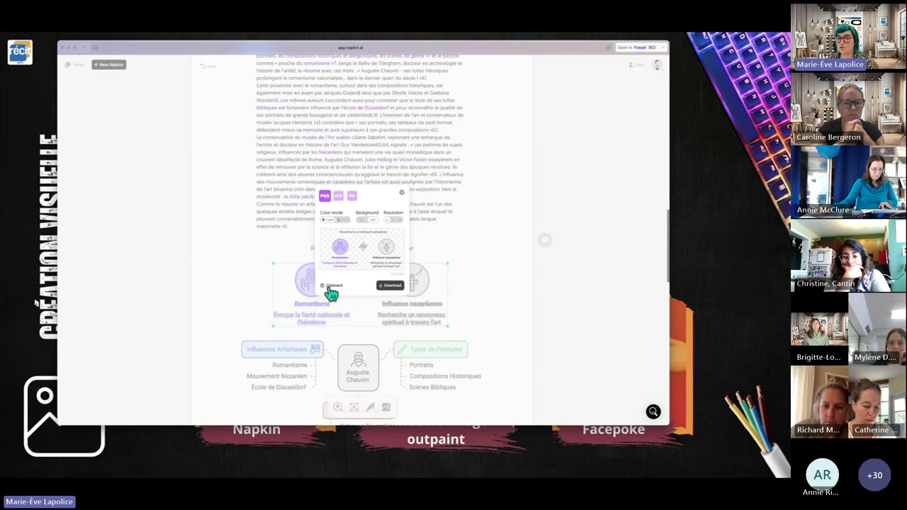
click(685, 246)
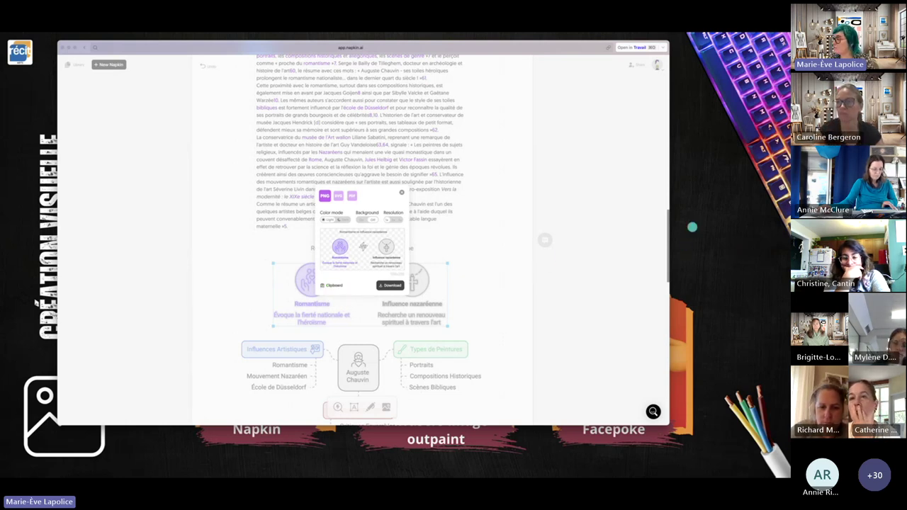
Step: Check the SVG and PDF export formats and the dark color mode, and close the export options
click(339, 196)
click(353, 196)
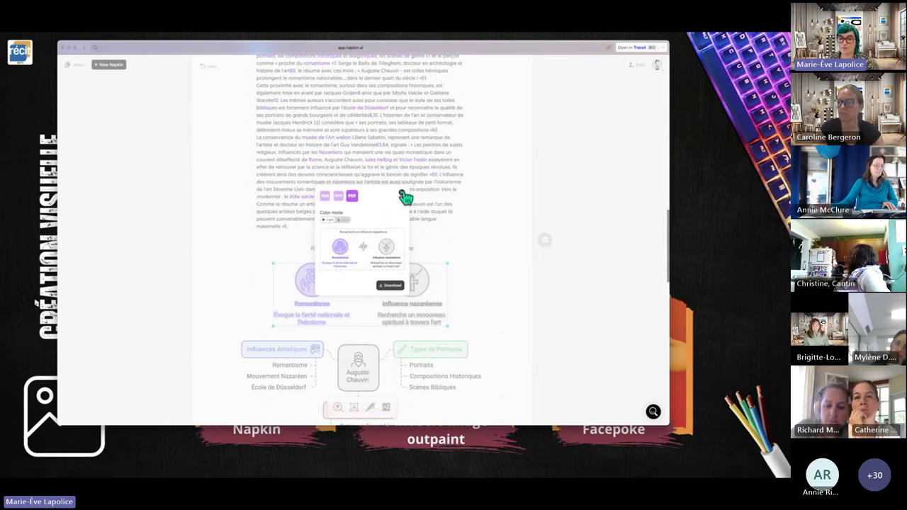
click(344, 220)
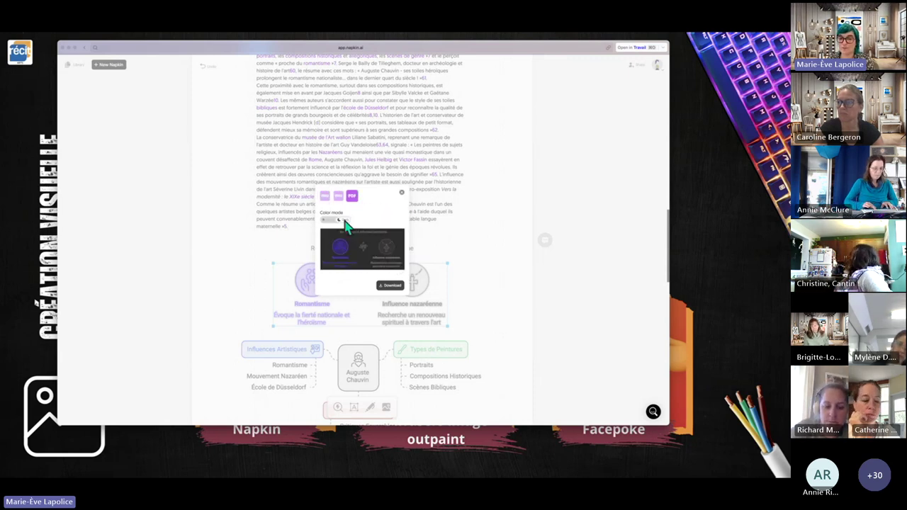
click(402, 193)
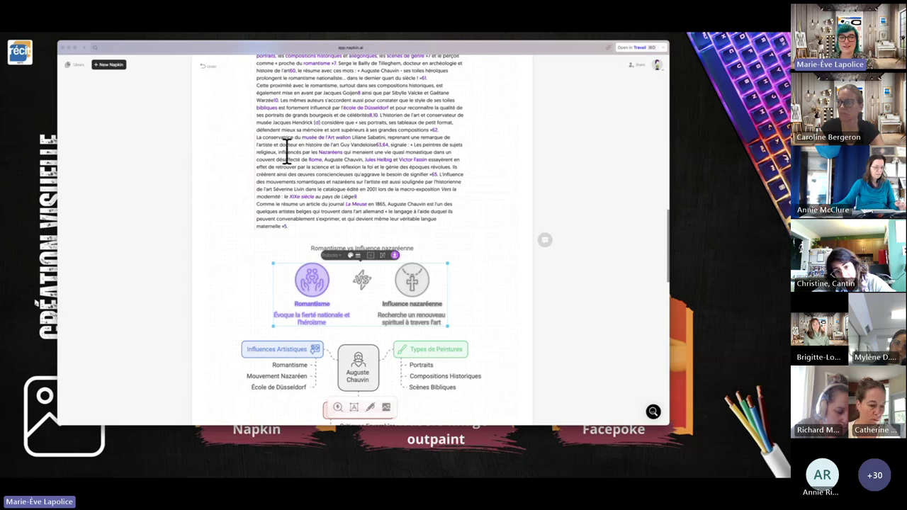
Step: Review the document from its title, through the timeline and painting, to the sketched circles diagram and freehand drawings
scroll(352, 126, up, 1)
scroll(352, 126, up, 20)
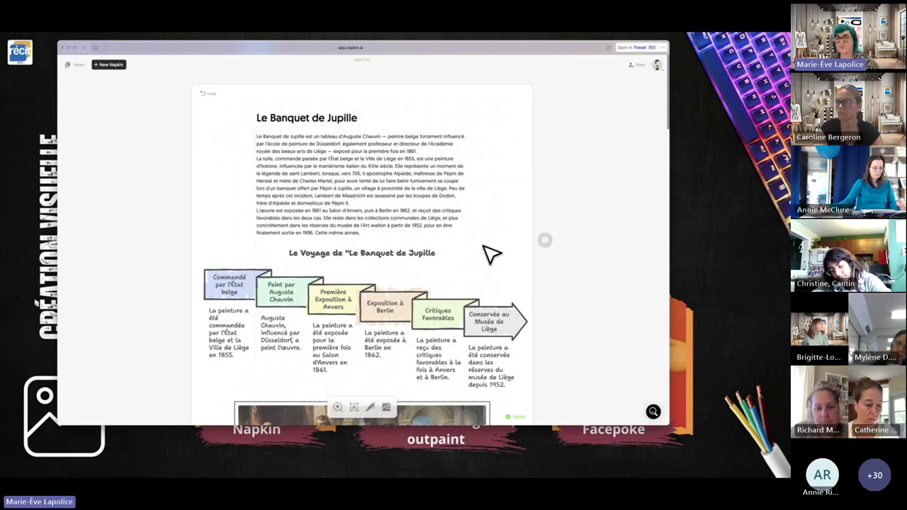
scroll(492, 254, down, 6)
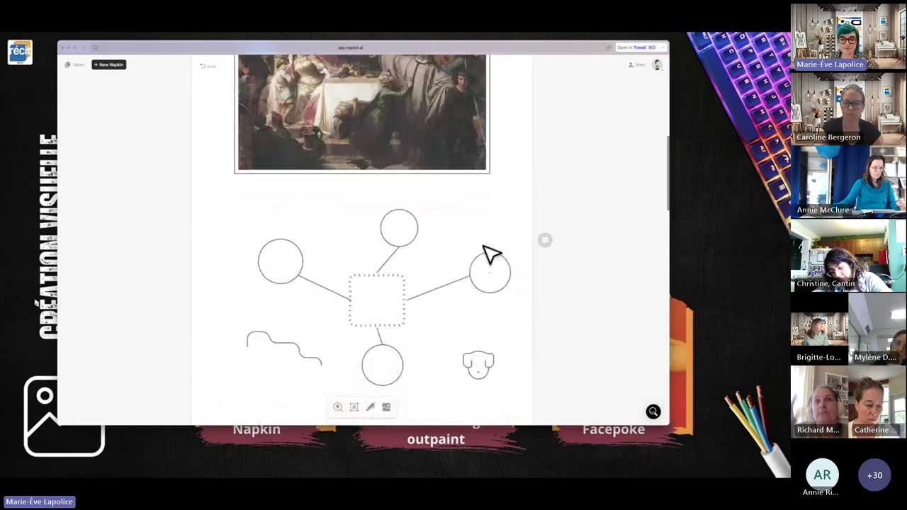
scroll(206, 300, down, 3)
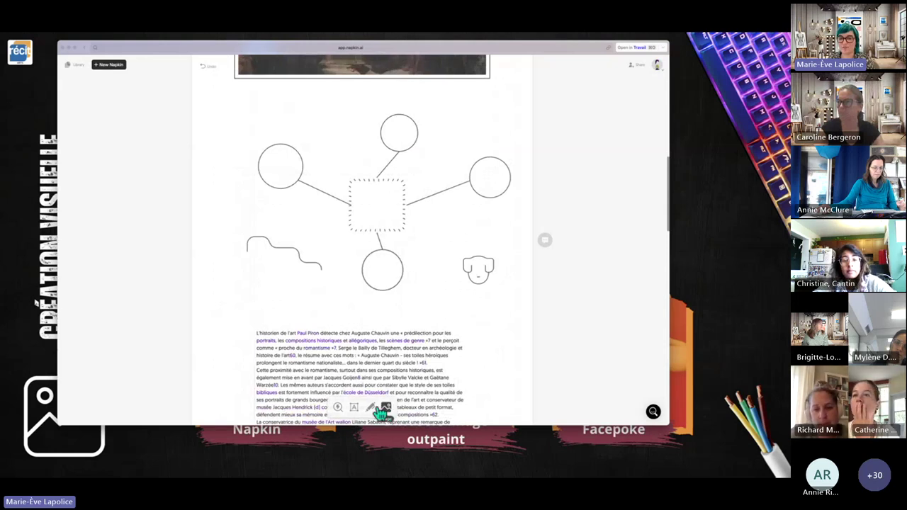
scroll(202, 186, down, 1)
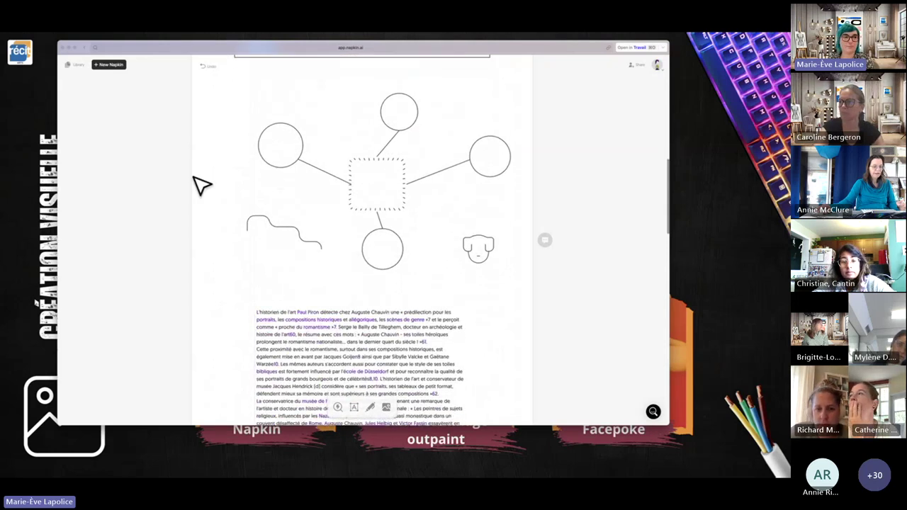
scroll(202, 186, down, 1)
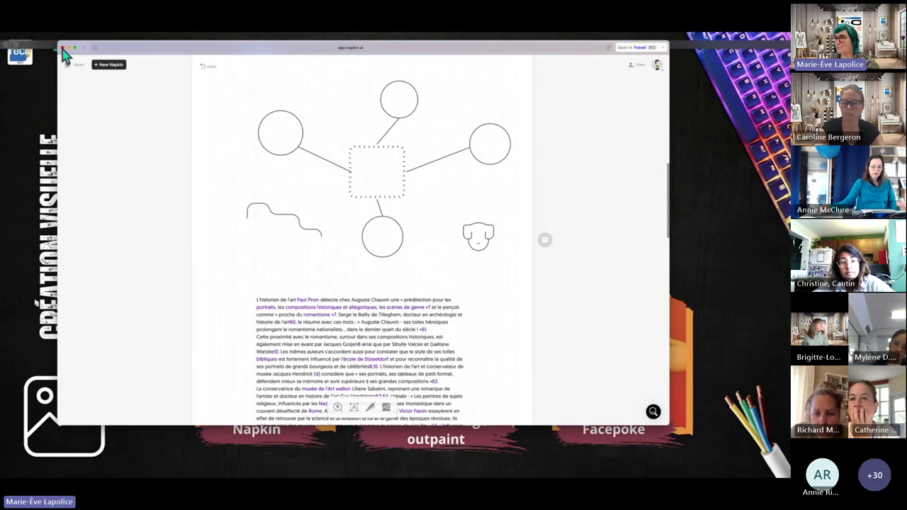
Step: Close the Napkin window and open the slide's Facepoke link in Little Arc, continuing to the external Hugging Face site
click(63, 50)
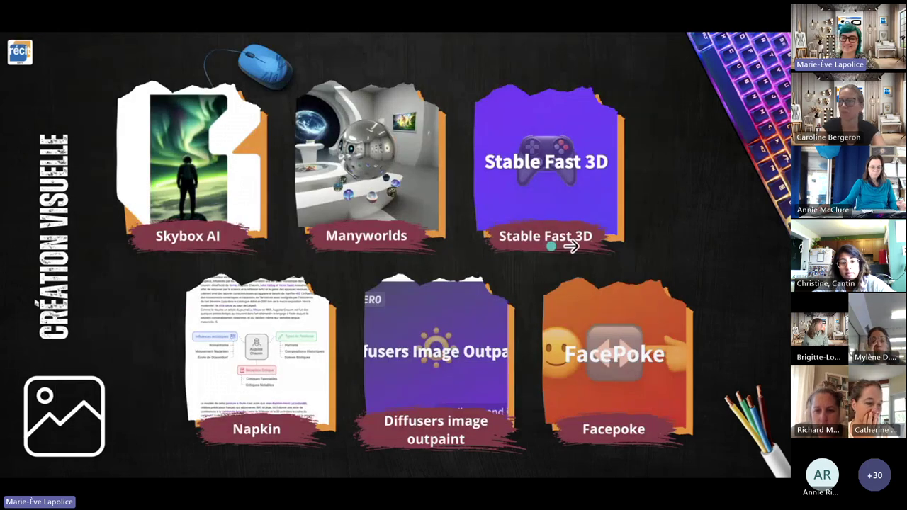
right_click(617, 362)
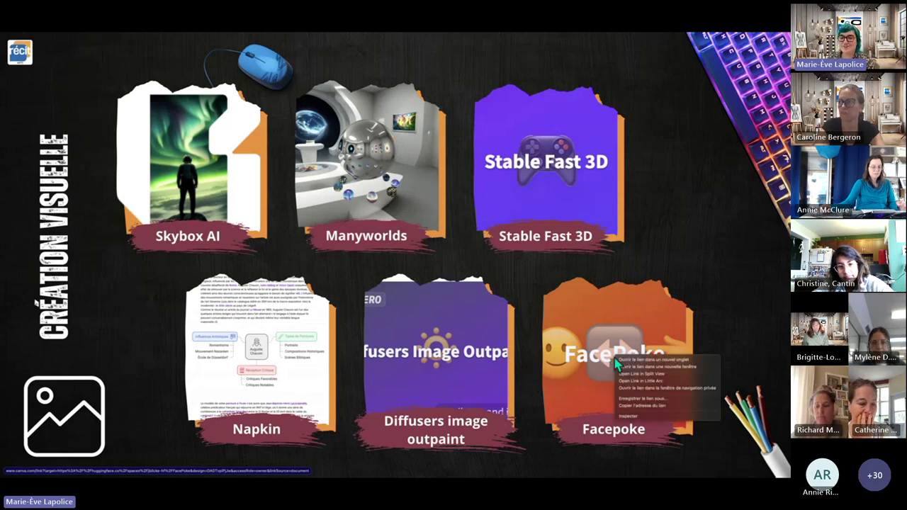
click(643, 373)
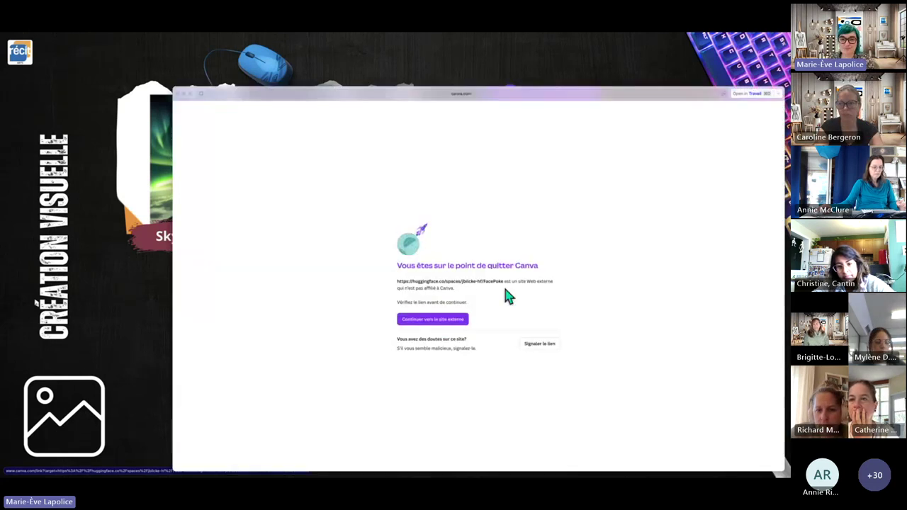
click(435, 321)
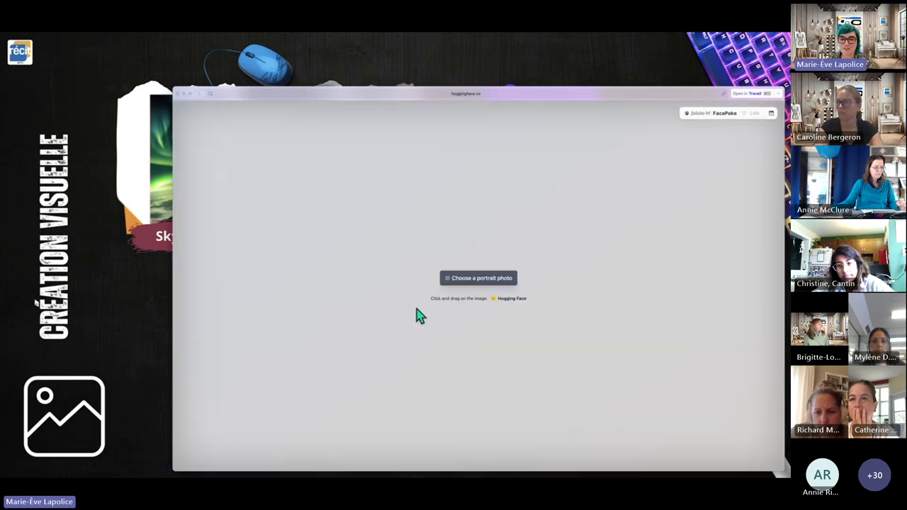
Step: Load the Courbet_Desespere.png painting from the Dell iMac folder as the portrait photo in FacePoke
click(486, 282)
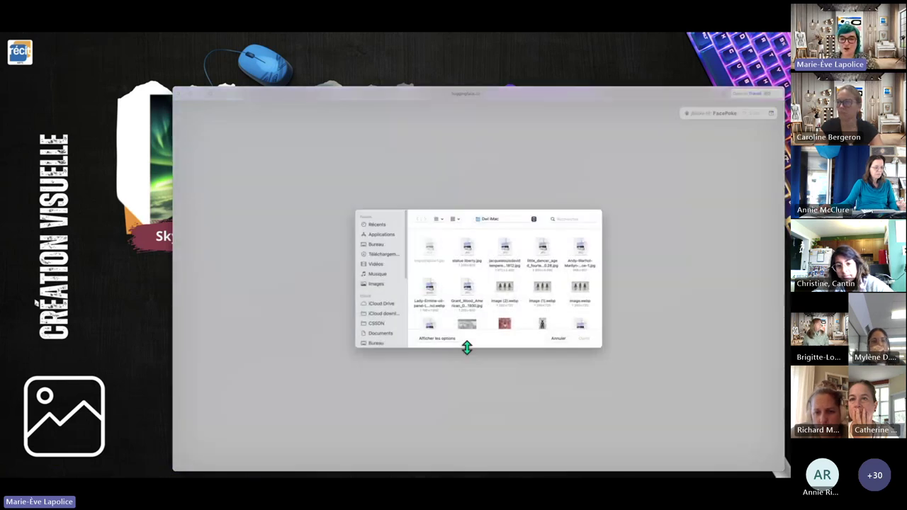
scroll(527, 320, down, 3)
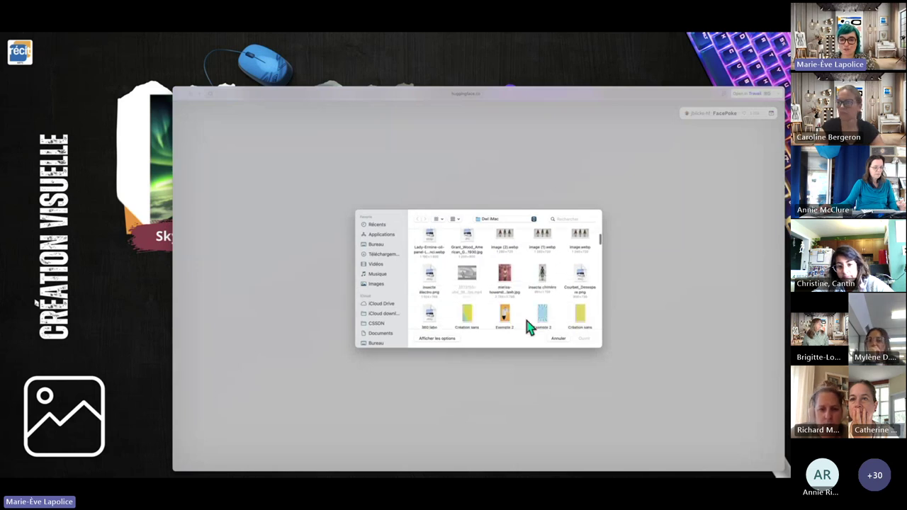
scroll(526, 326, up, 2)
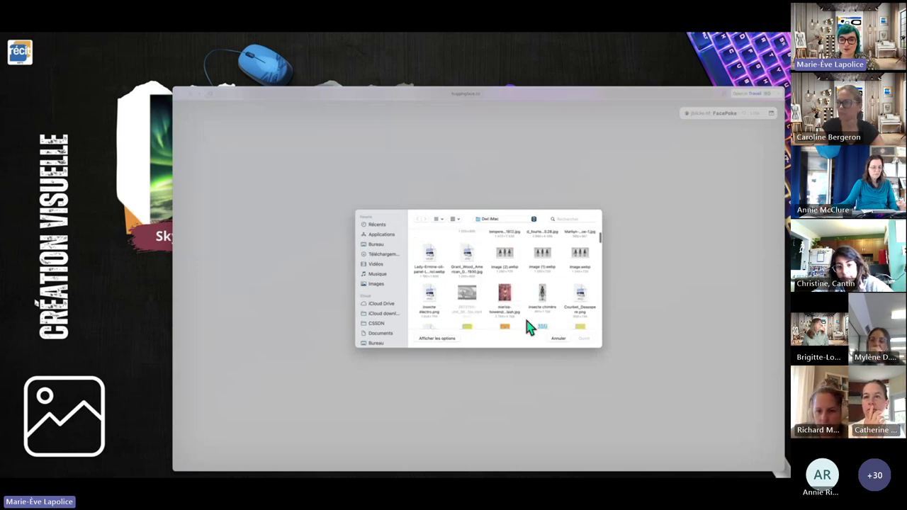
scroll(527, 322, down, 2)
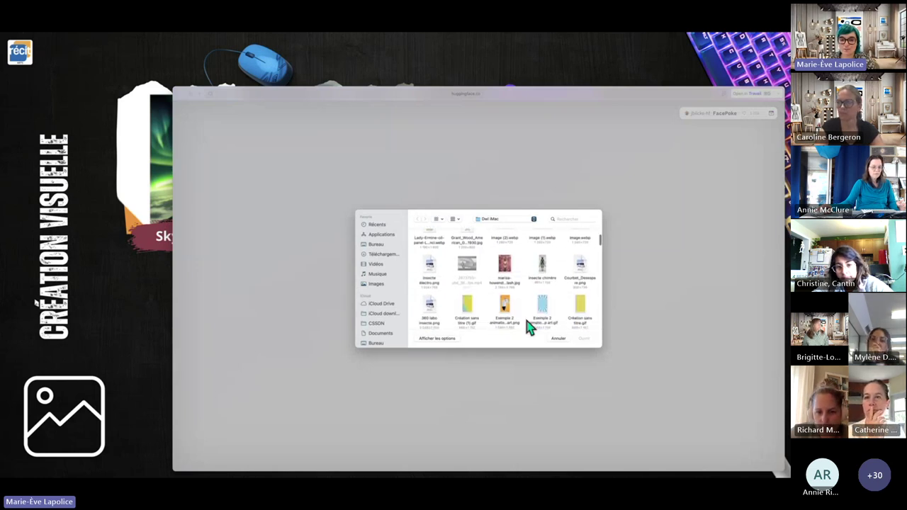
click(579, 263)
click(587, 339)
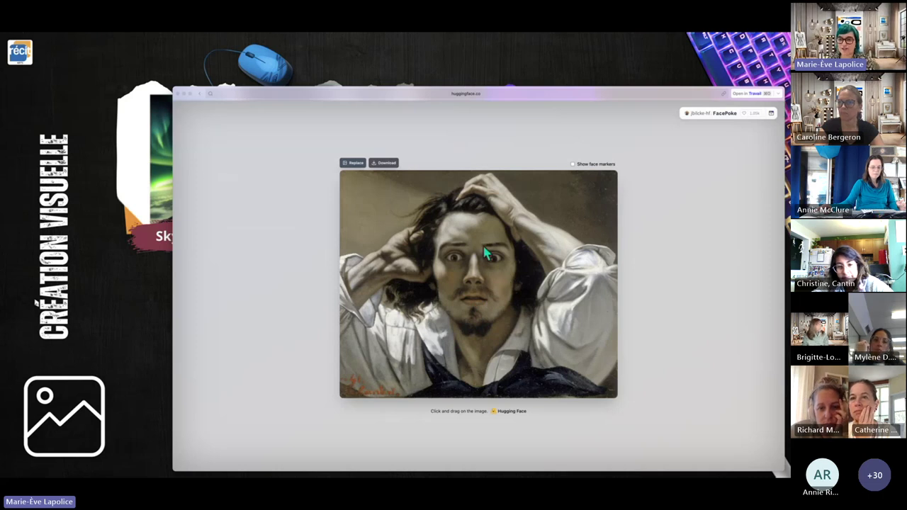
Step: Repose the painted portrait by turning and tilting the head and altering the eyes and mouth, and close the FacePoke window
drag(487, 253, 447, 234)
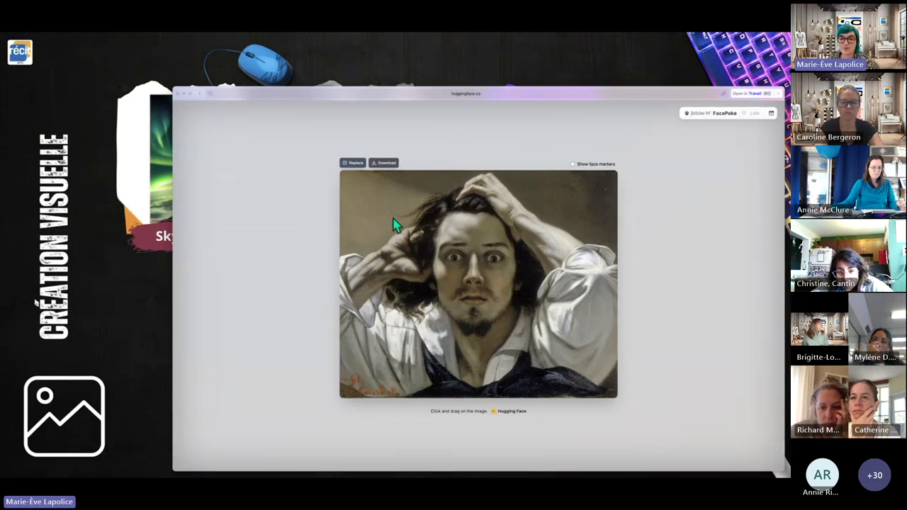
drag(380, 205, 570, 206)
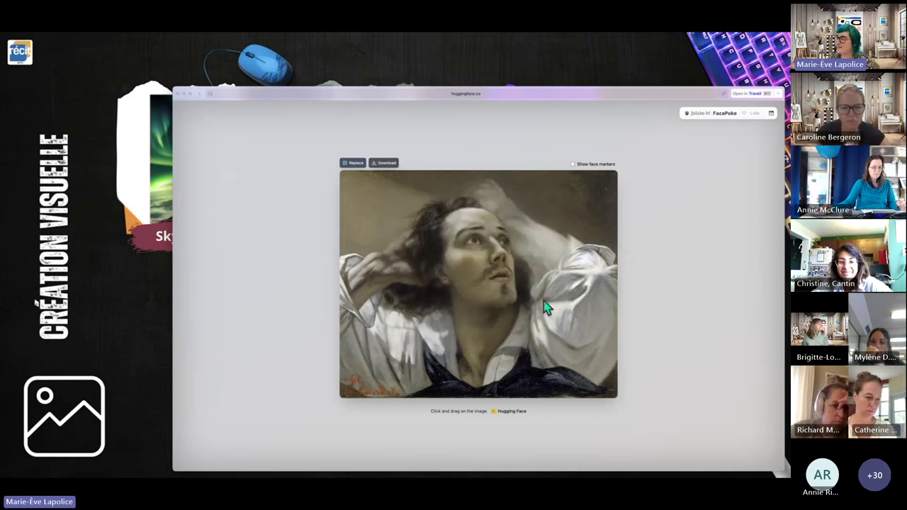
click(544, 331)
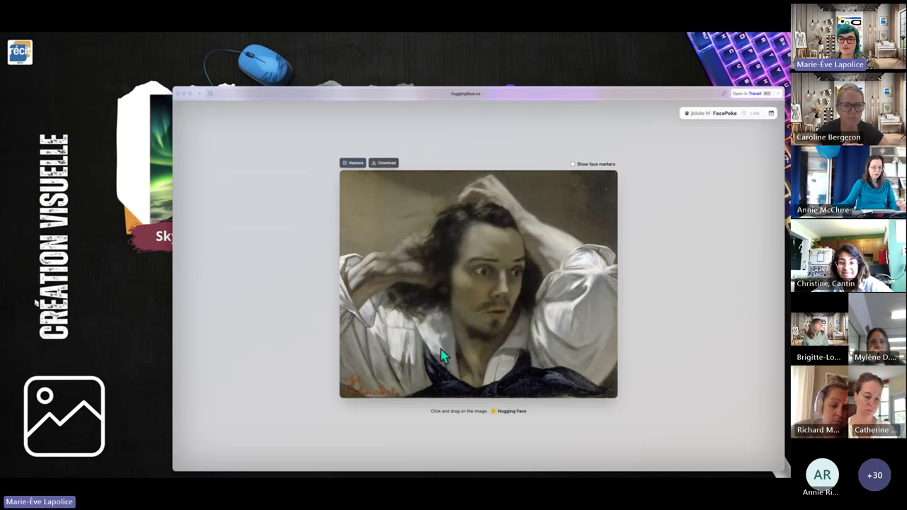
drag(485, 270, 464, 260)
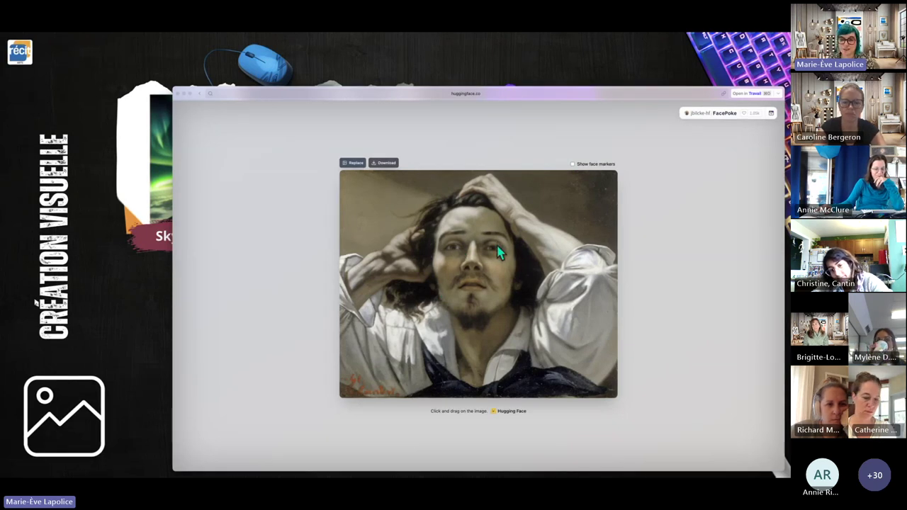
drag(499, 253, 491, 305)
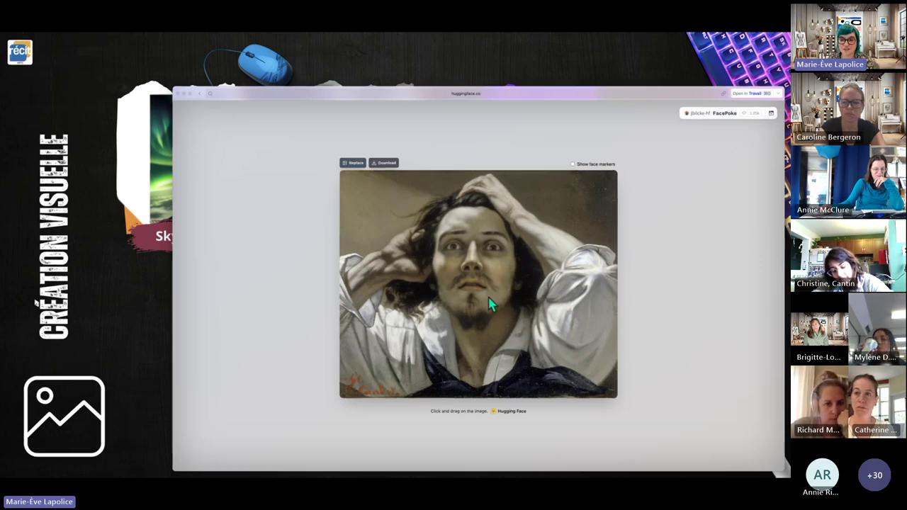
drag(375, 215, 567, 297)
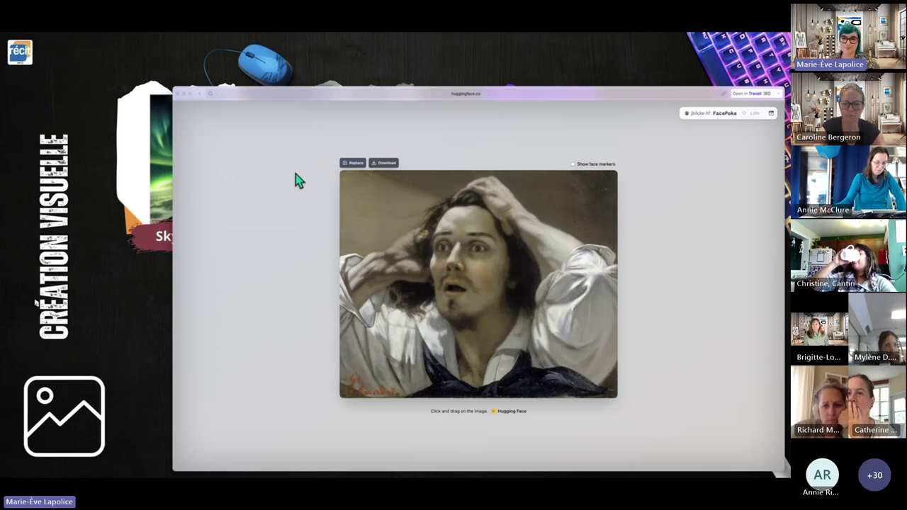
click(177, 94)
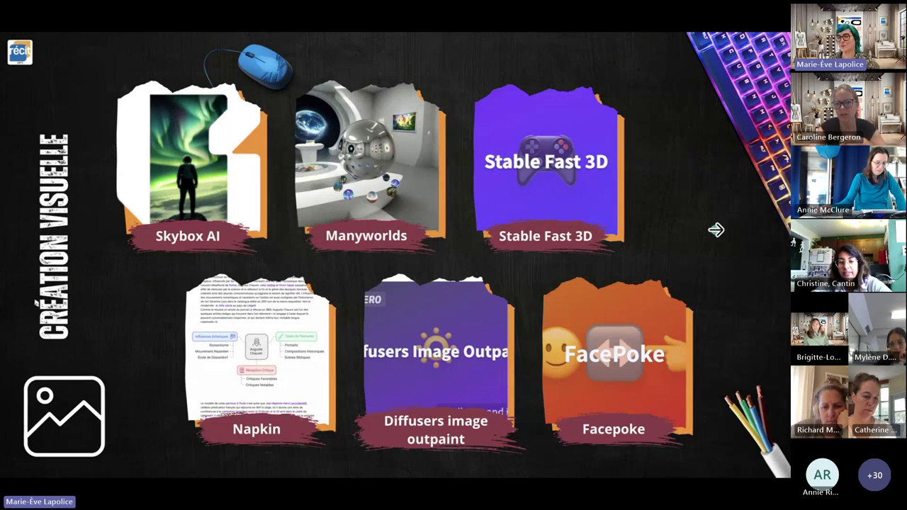
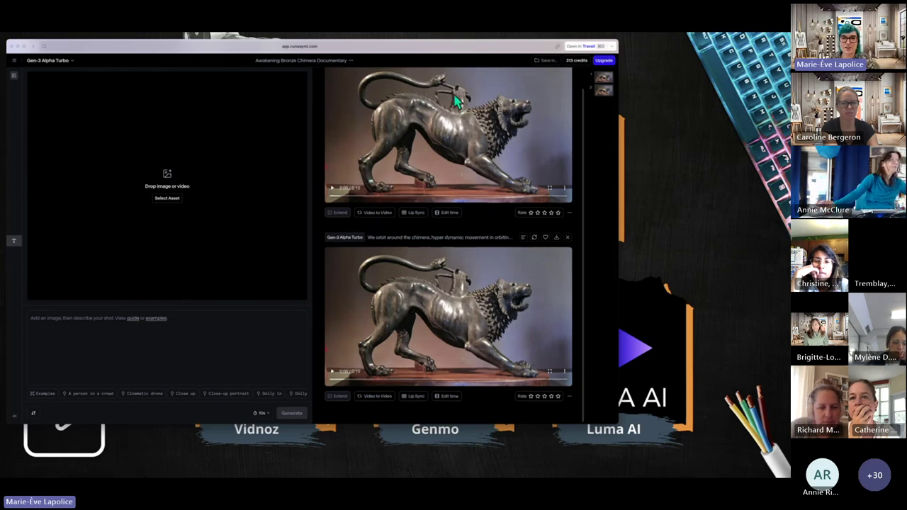
Step: Read the full prompts of the two bronze chimera videos in Runway, play both clips, and close the window
scroll(454, 99, up, 1)
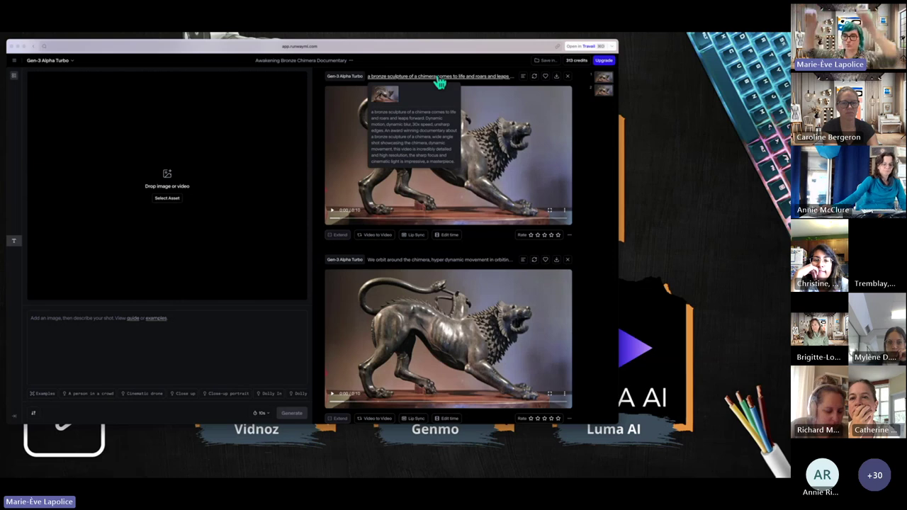
click(333, 215)
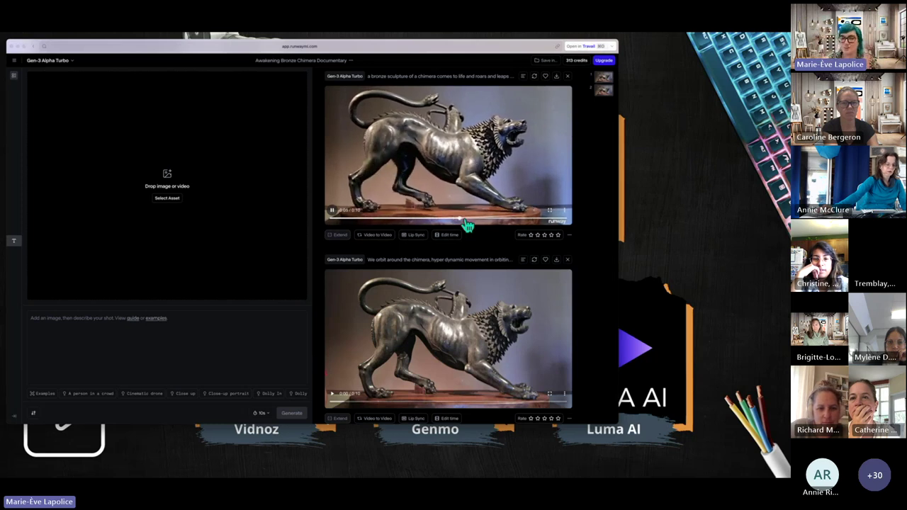
mouse_move(449, 79)
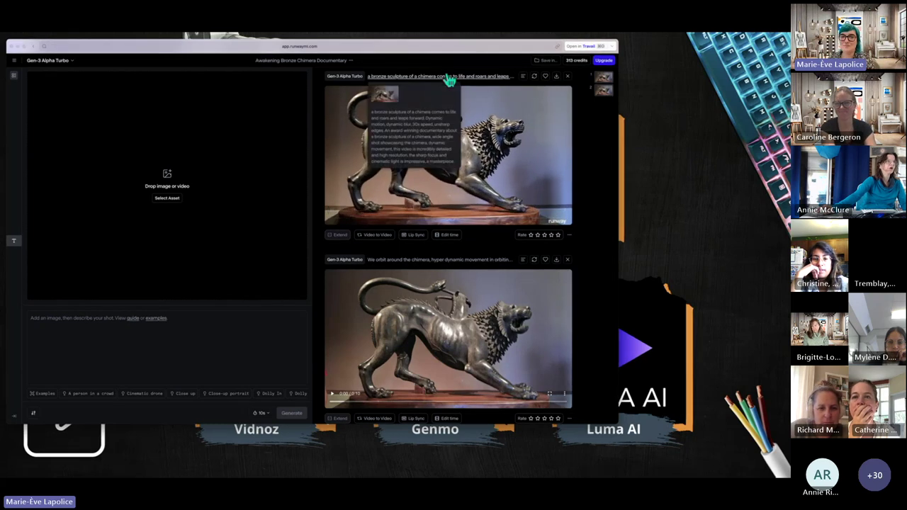
mouse_move(425, 260)
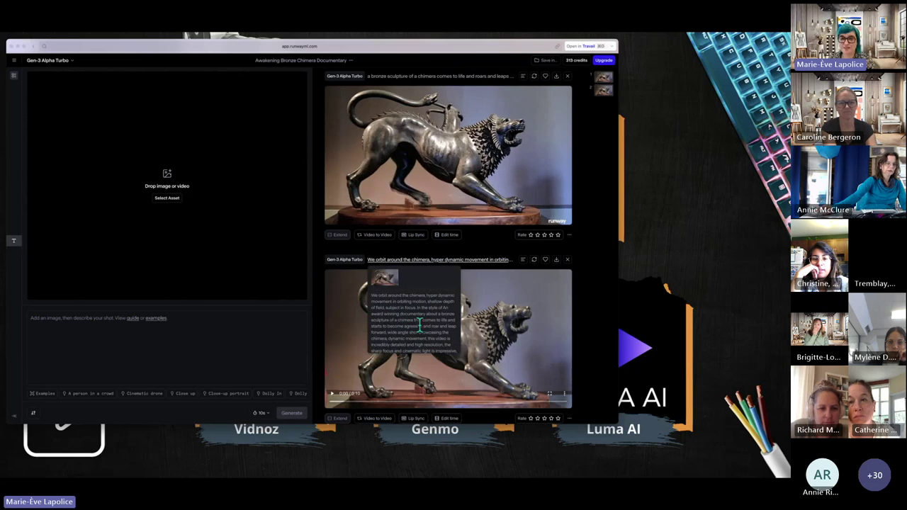
scroll(420, 325, down, 1)
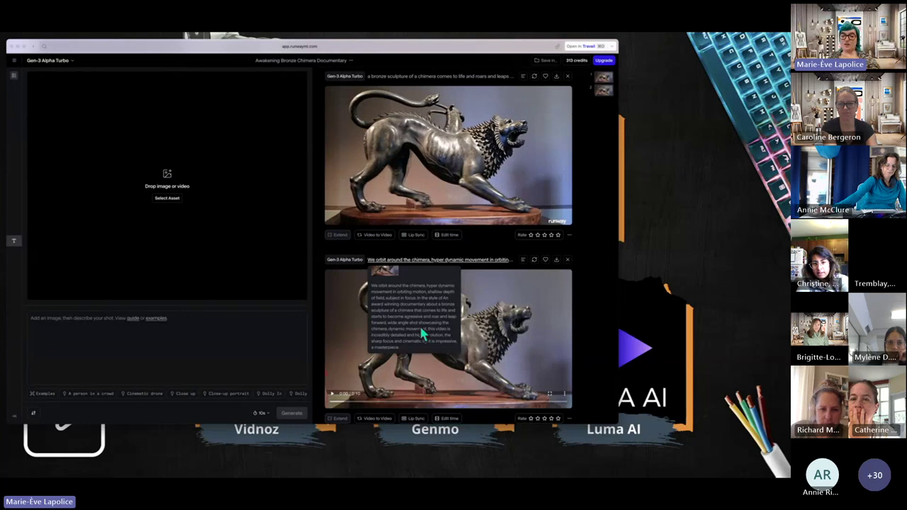
click(333, 395)
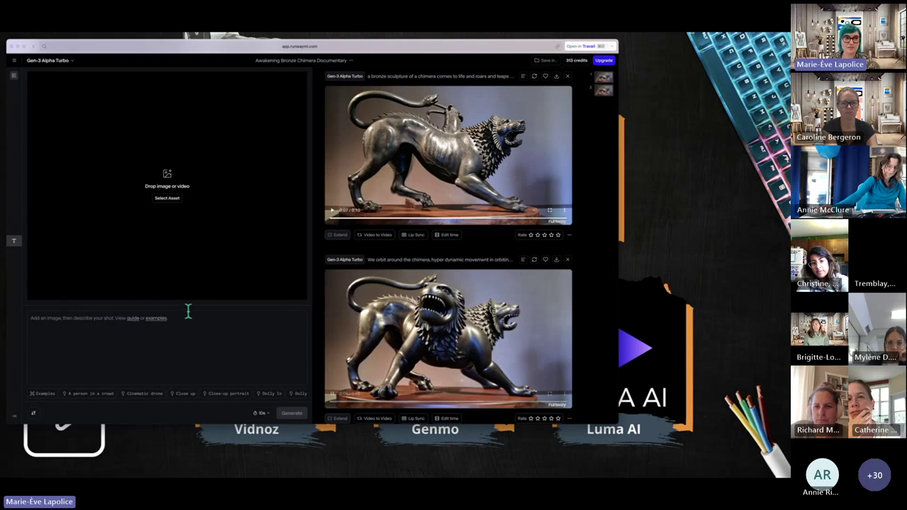
click(11, 46)
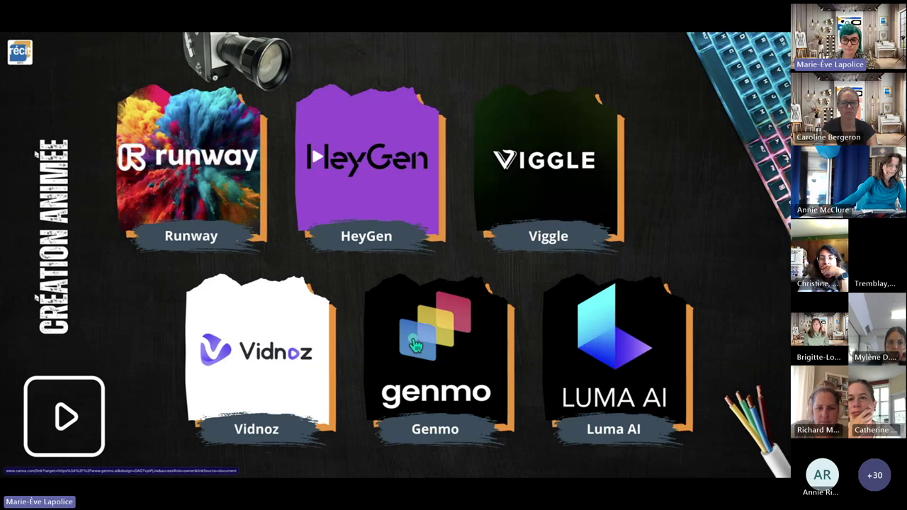
right_click(428, 352)
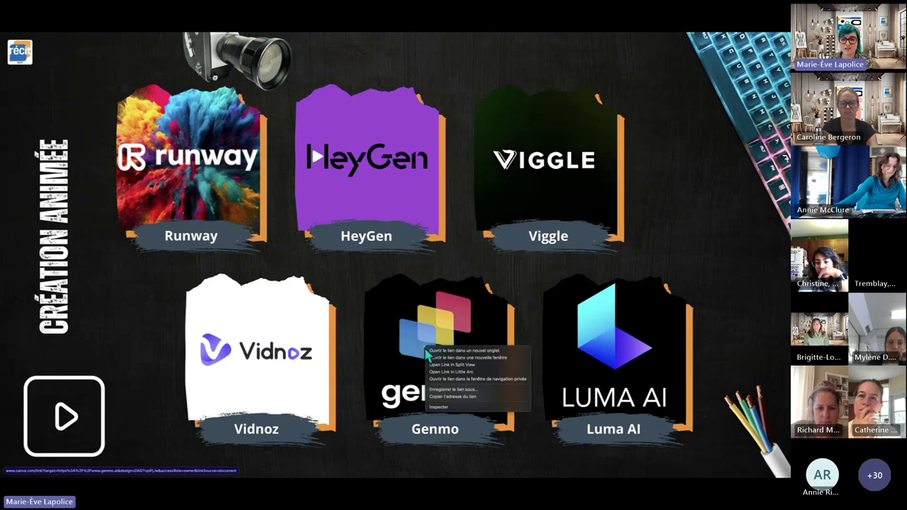
click(450, 372)
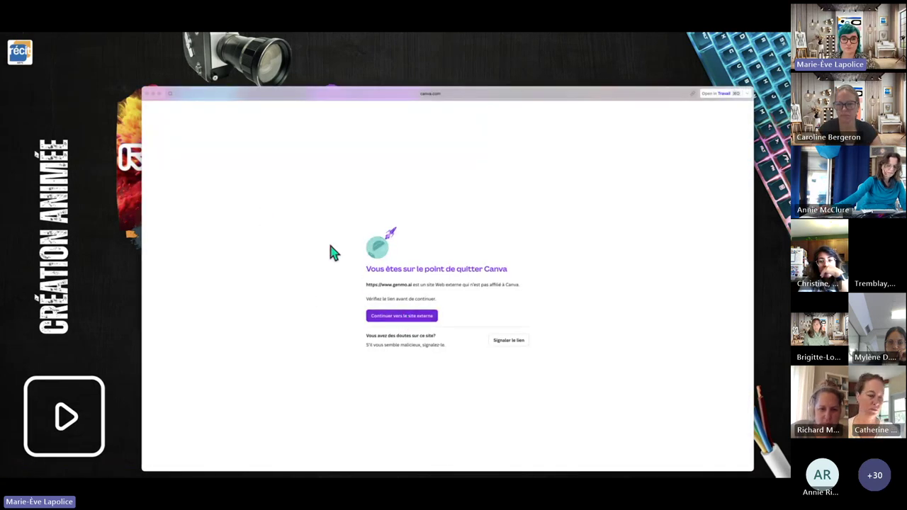
click(148, 94)
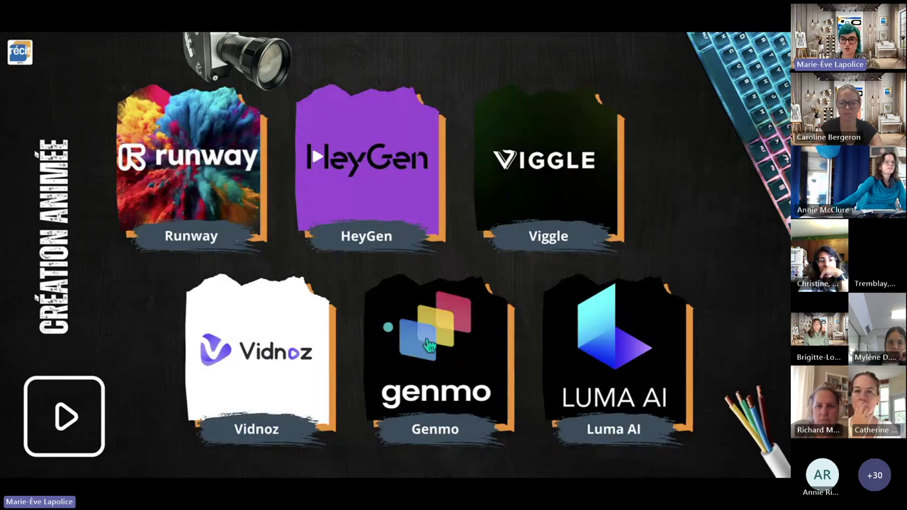
Step: Open the slide's Luma AI link in Little Arc, continue to the external site and enter the Dream Machine creation page
right_click(621, 368)
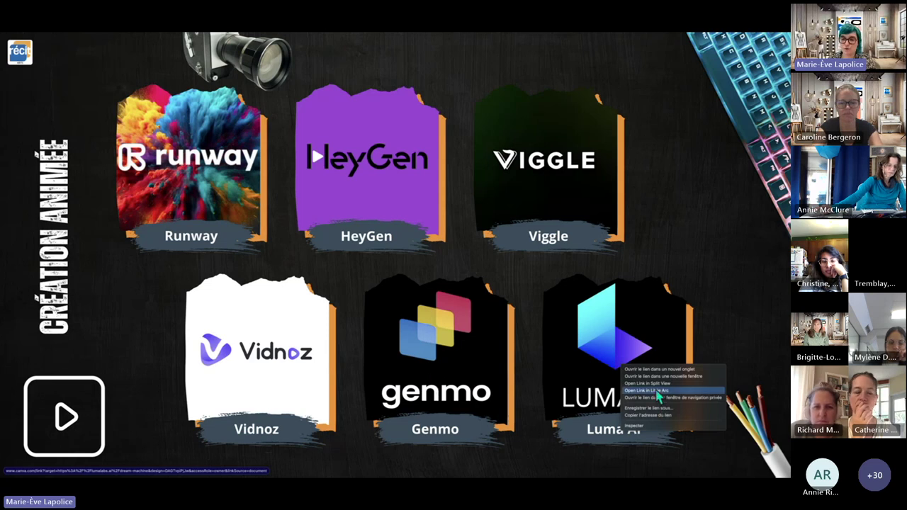
click(658, 391)
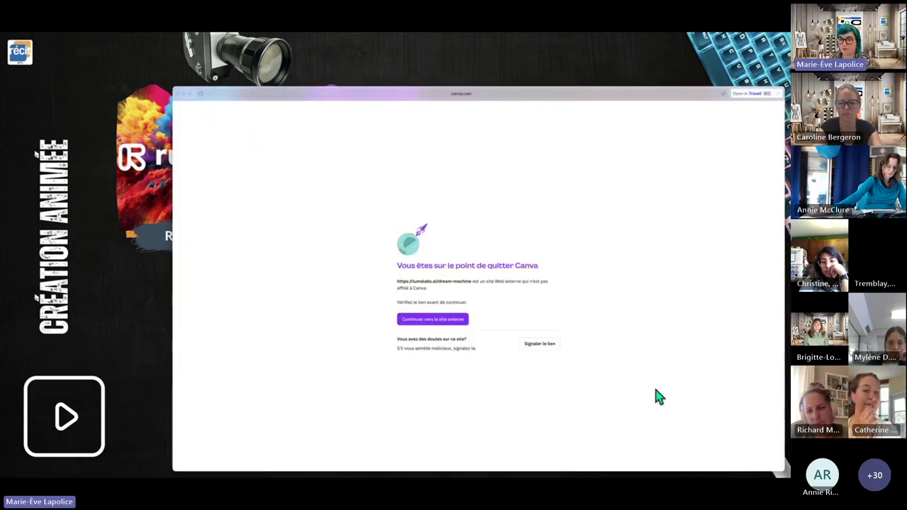
click(419, 320)
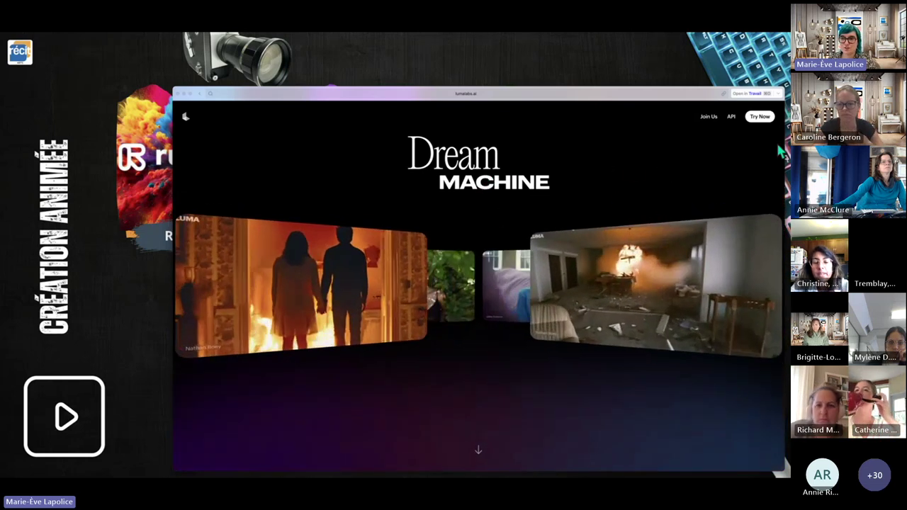
click(761, 118)
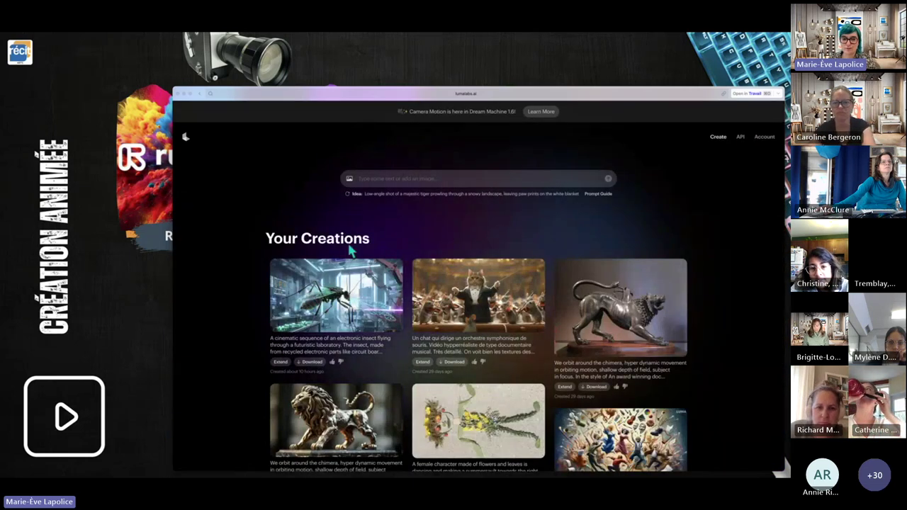
Step: Browse the Your Creations gallery from start to end and open the video of the cat conducting a mouse orchestra
scroll(243, 372, down, 3)
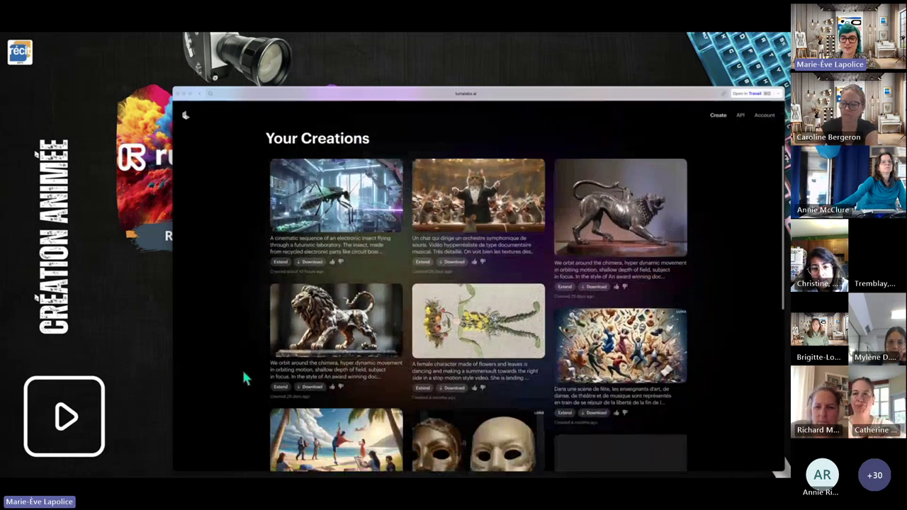
scroll(242, 370, down, 3)
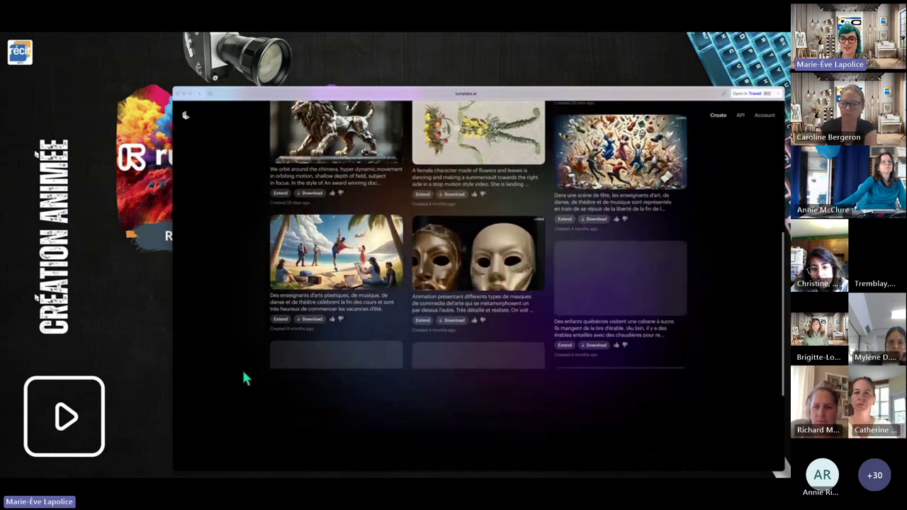
scroll(243, 370, up, 2)
scroll(243, 370, up, 5)
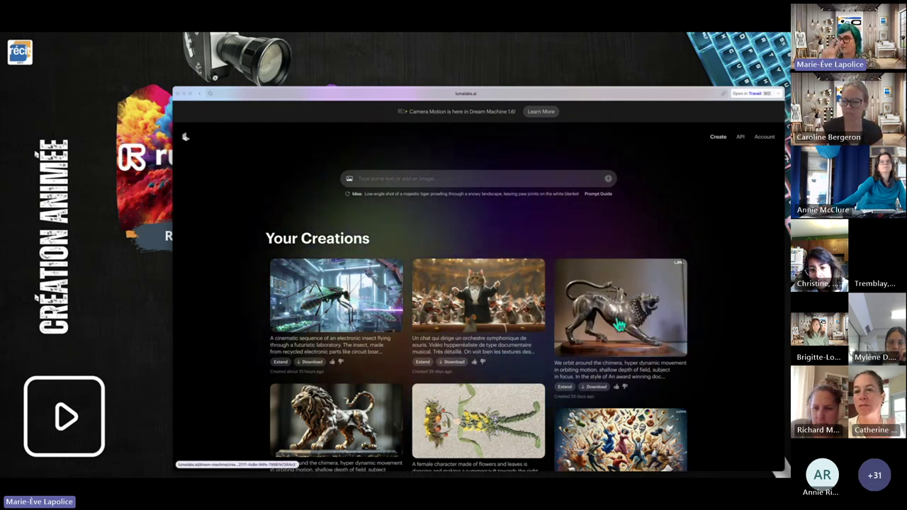
click(479, 305)
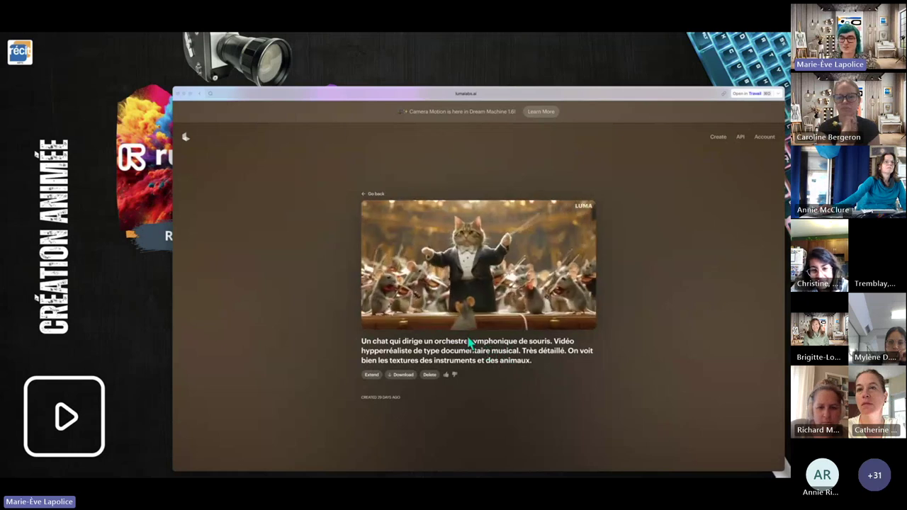
Step: Return to the gallery, view the electronic insect laboratory video and its prompt, and close the Dream Machine window
click(363, 192)
click(342, 310)
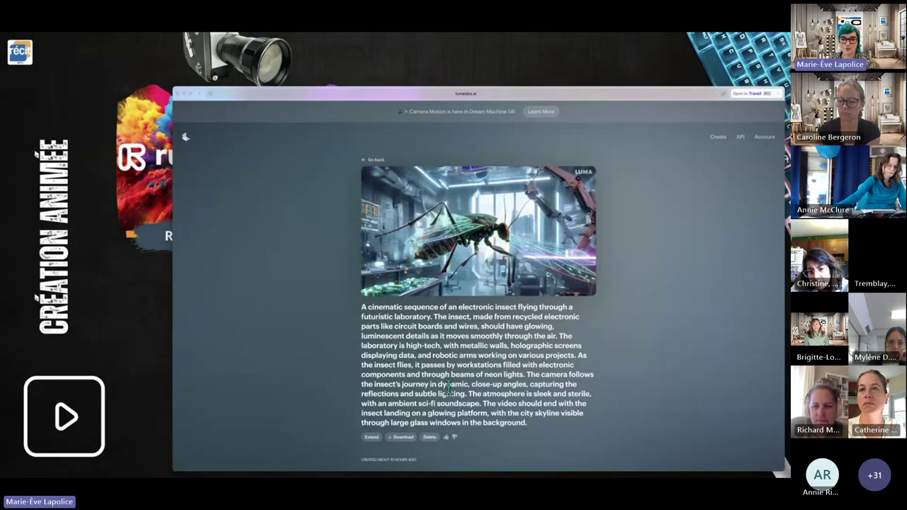
click(368, 160)
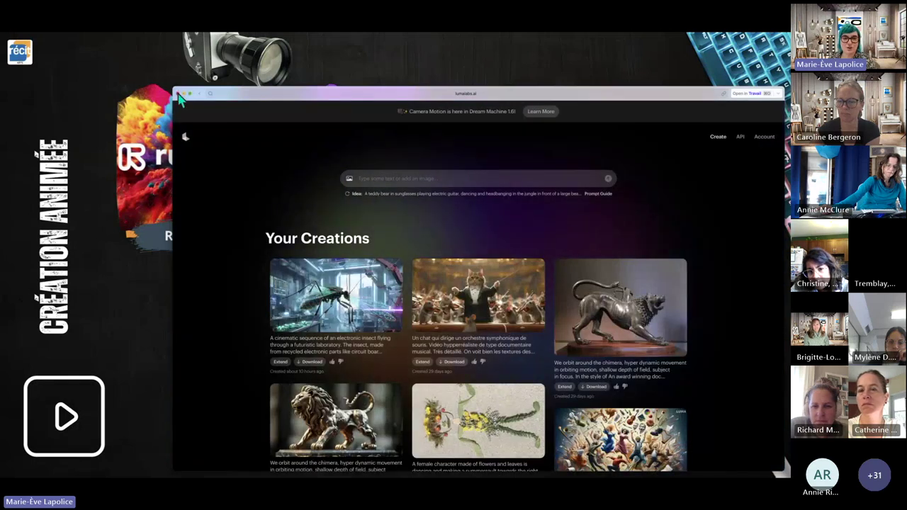
click(181, 94)
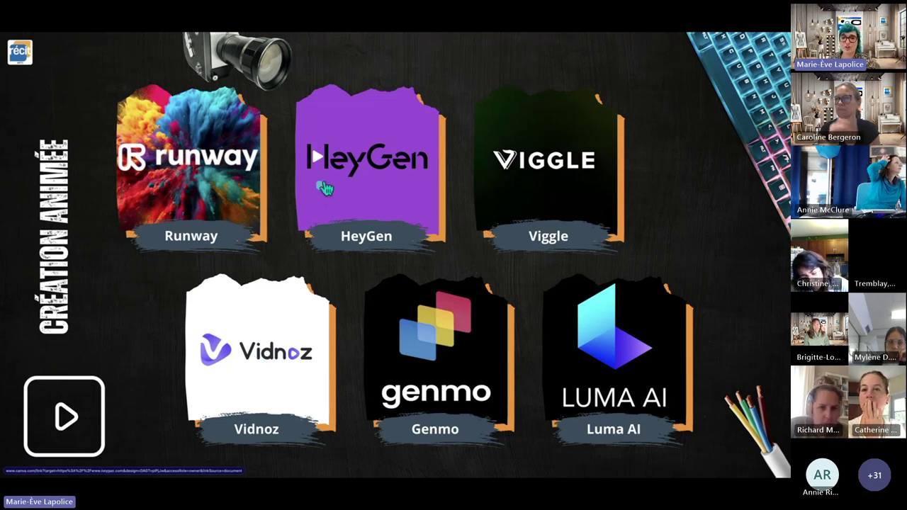
Step: Open the slide's HeyGen link in Little Arc, review the monthly pricing plans, and close the pricing page
right_click(362, 173)
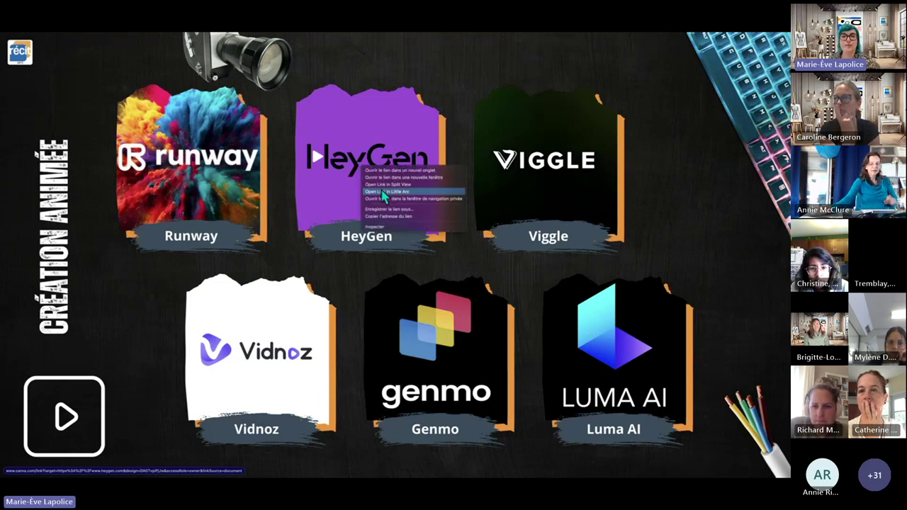
click(382, 192)
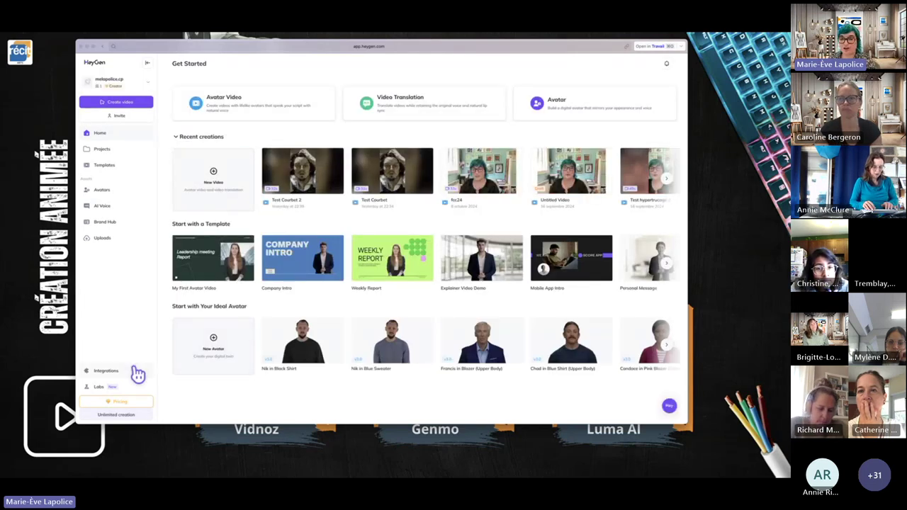
click(117, 404)
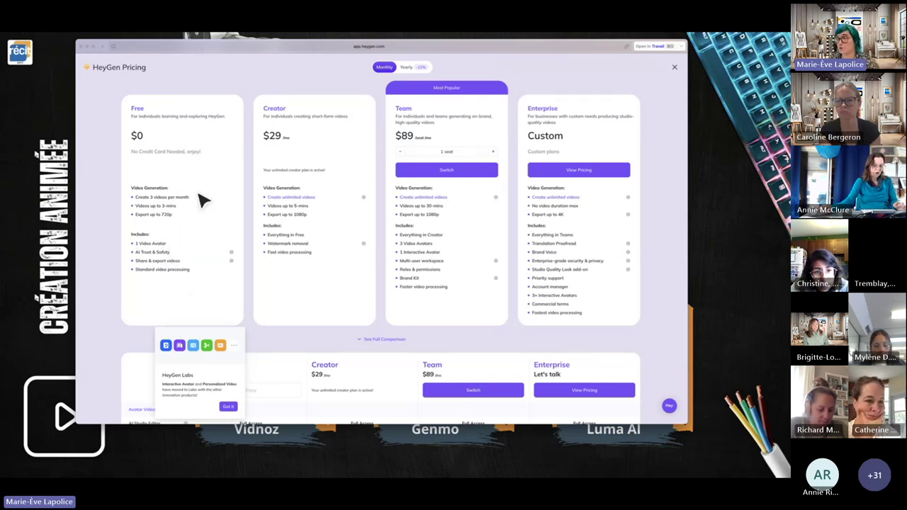
click(676, 73)
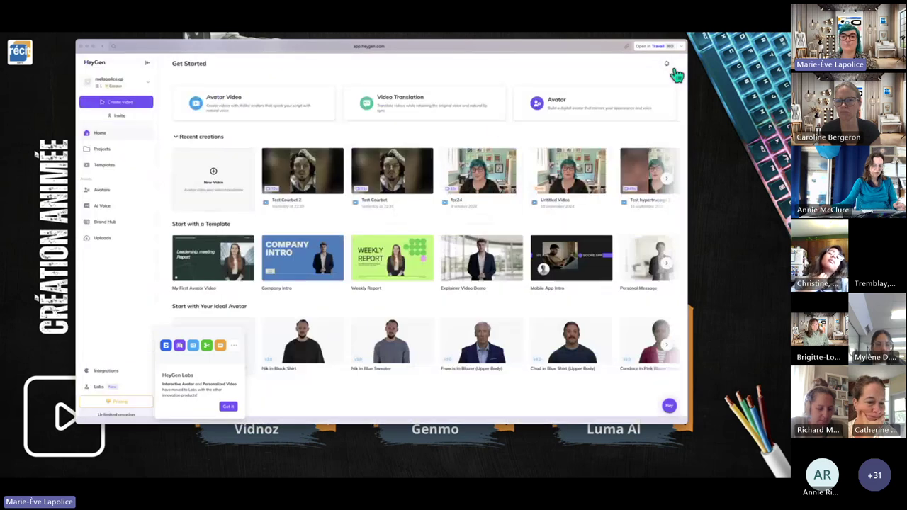
Step: Open the Test Courbet 2 video from the recent creations, play it in full screen, and exit full screen
mouse_move(314, 193)
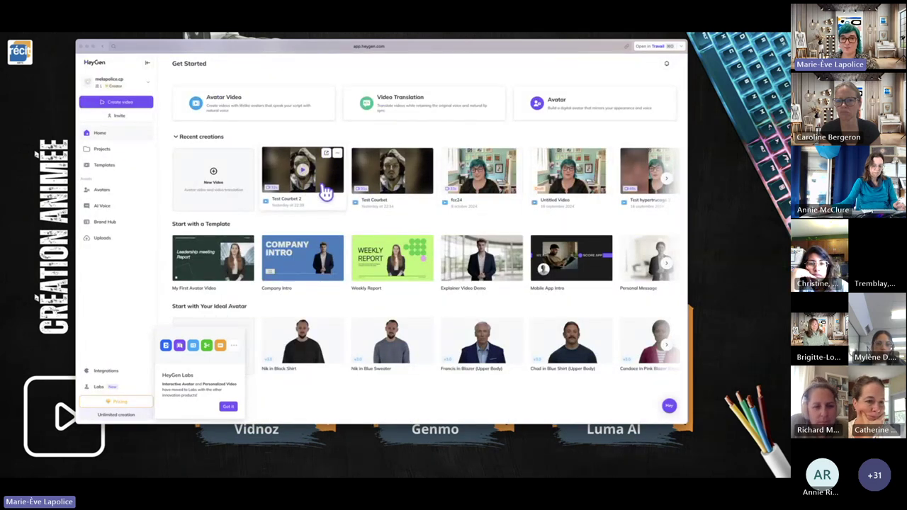
click(326, 195)
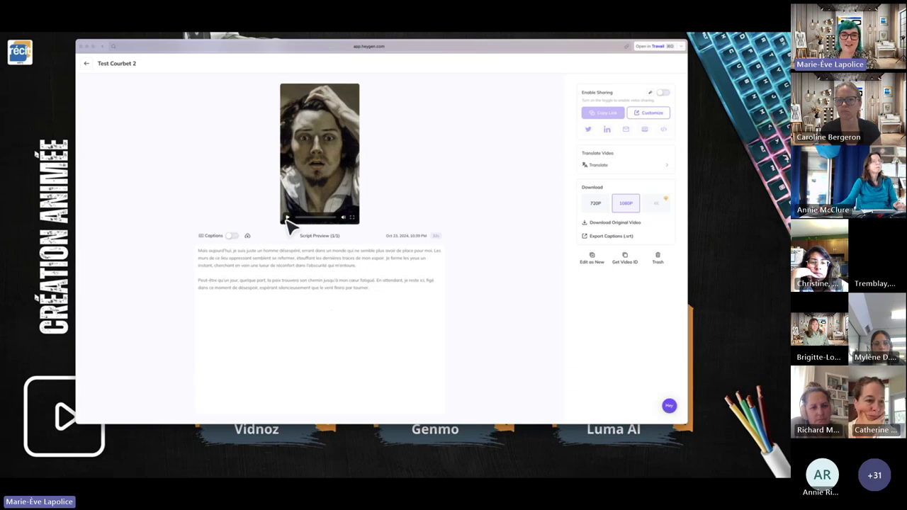
click(354, 219)
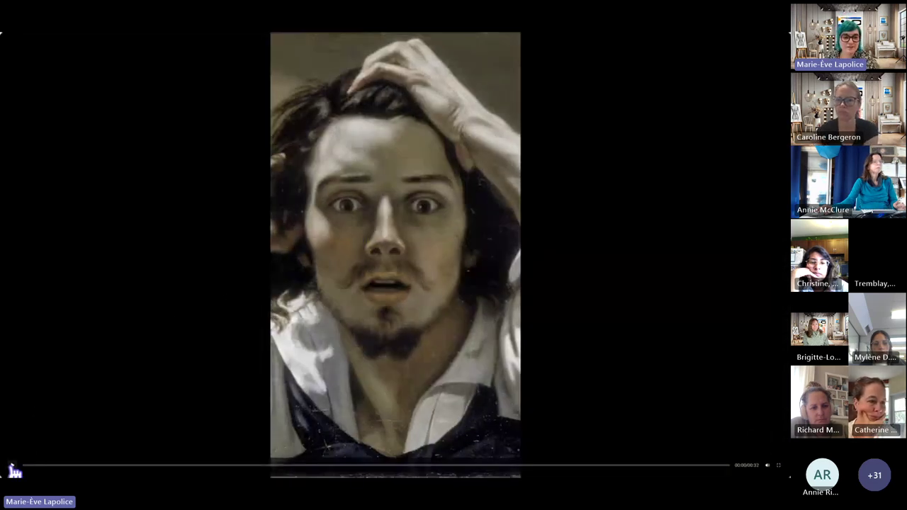
click(13, 466)
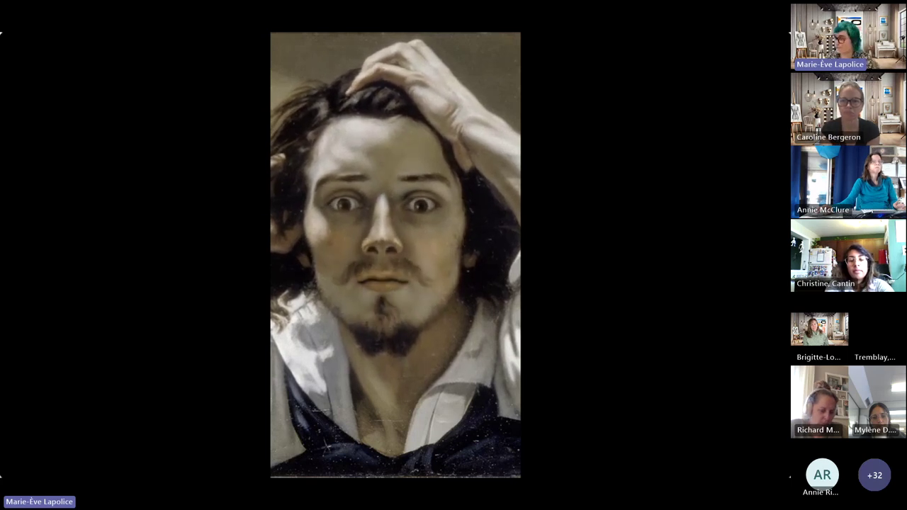
mouse_move(68, 323)
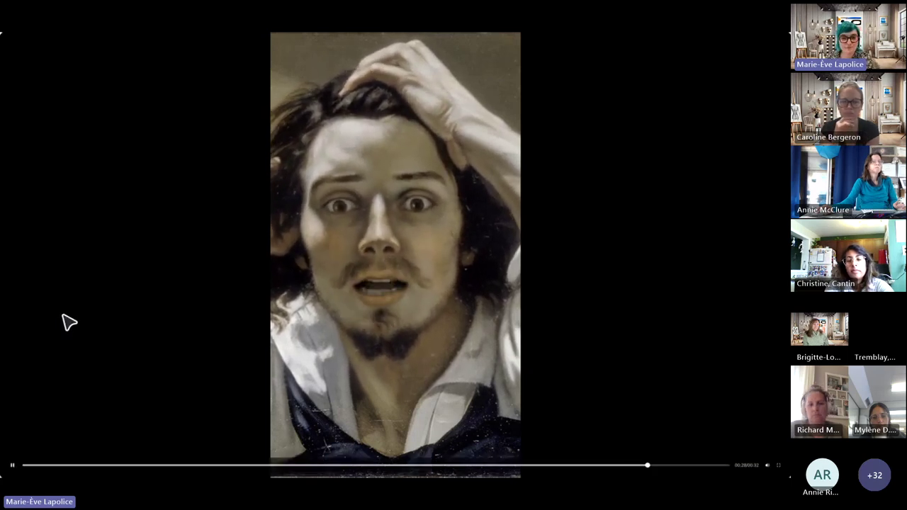
click(781, 469)
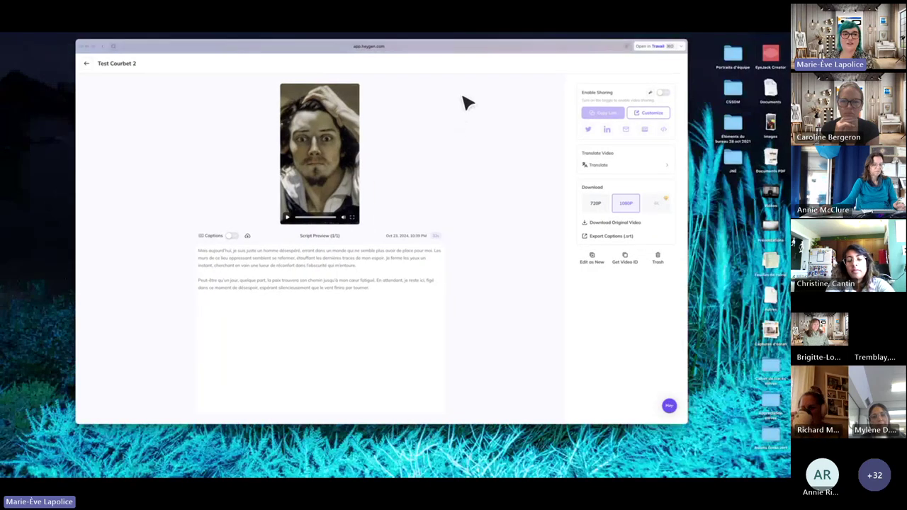
Step: Return to the HeyGen home page, browse further through the recent creations, and open Test hypertrucage 2 to play it
click(90, 69)
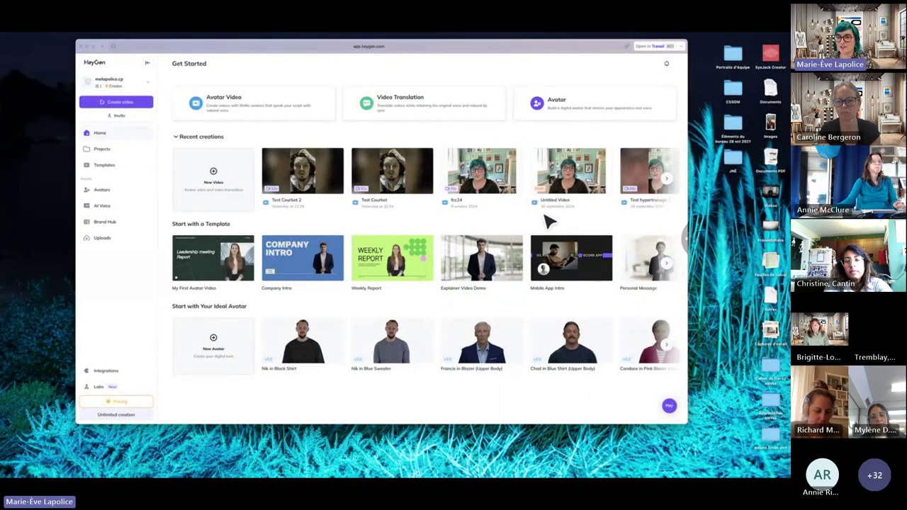
click(669, 186)
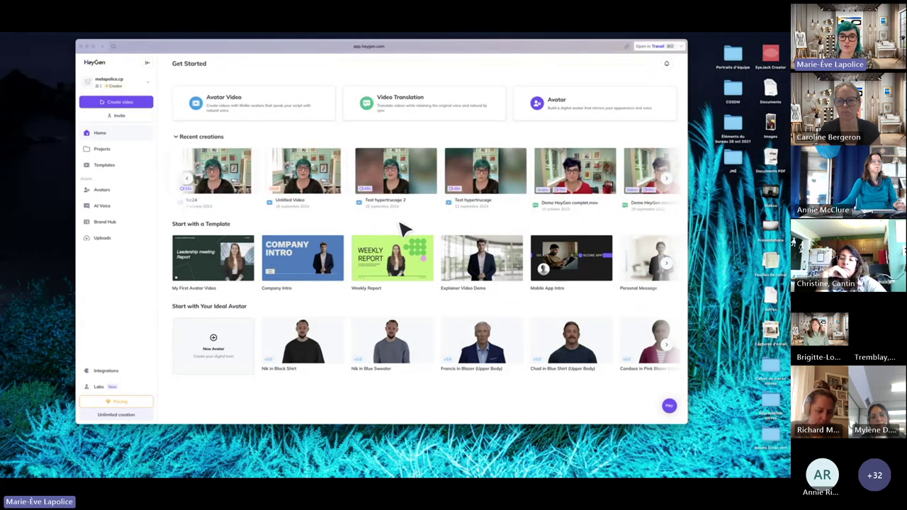
click(399, 177)
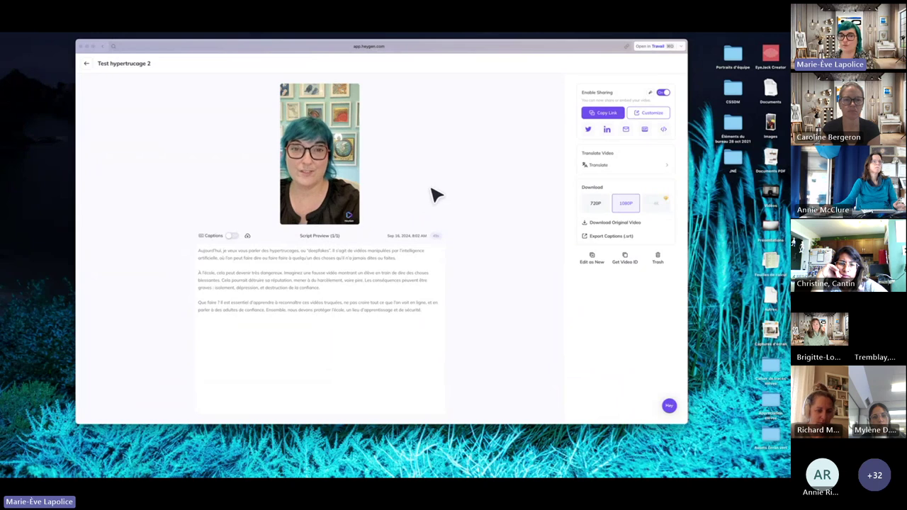
click(288, 217)
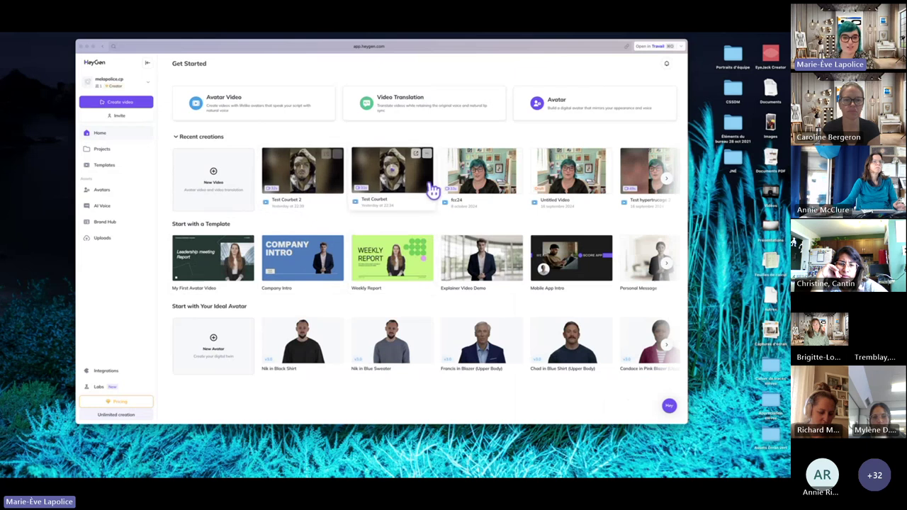
Step: Open the HeyGen Projects page and expand the Videos section to view the complete list
click(103, 149)
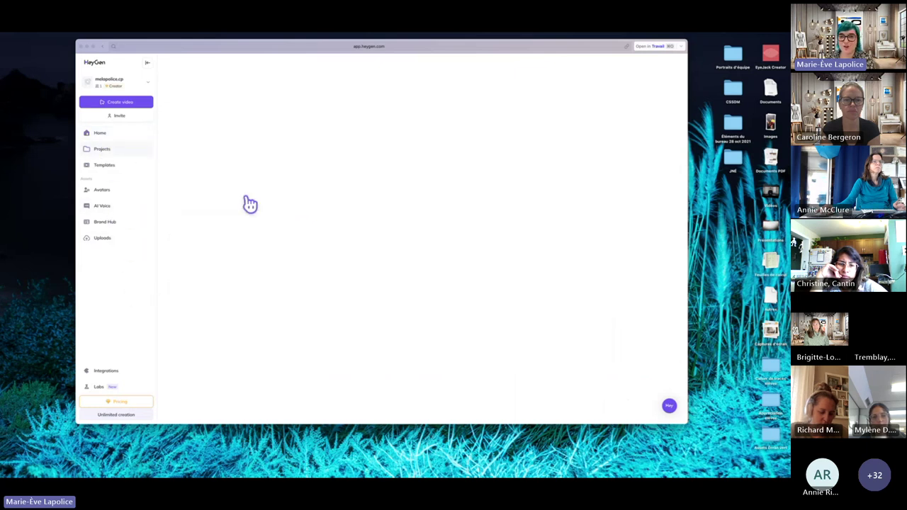
scroll(451, 310, down, 1)
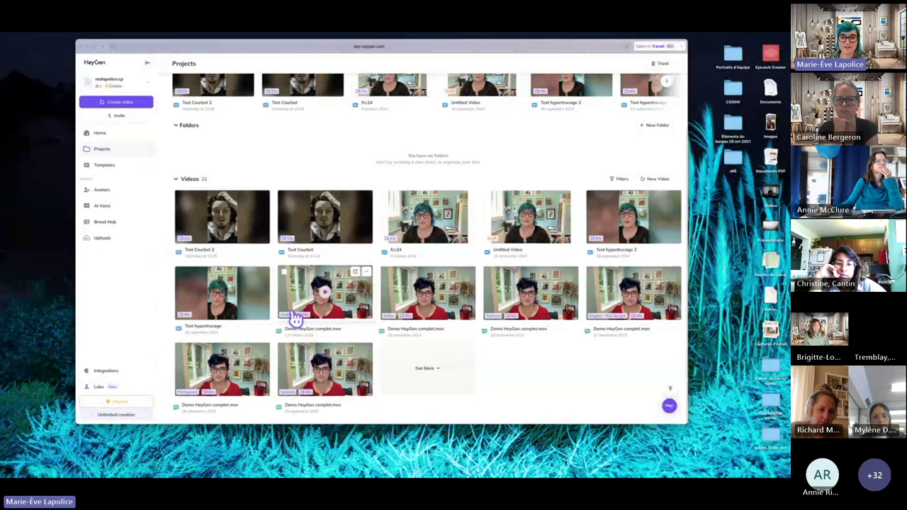
click(444, 370)
scroll(444, 370, down, 3)
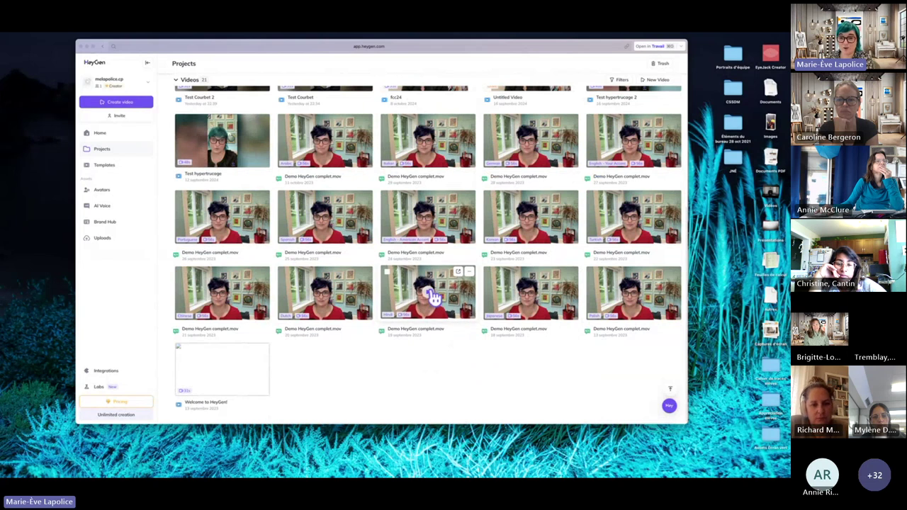
Step: Open the Hindi version of Demo HeyGen complet.mov, play its opening seconds, and pause it
click(437, 335)
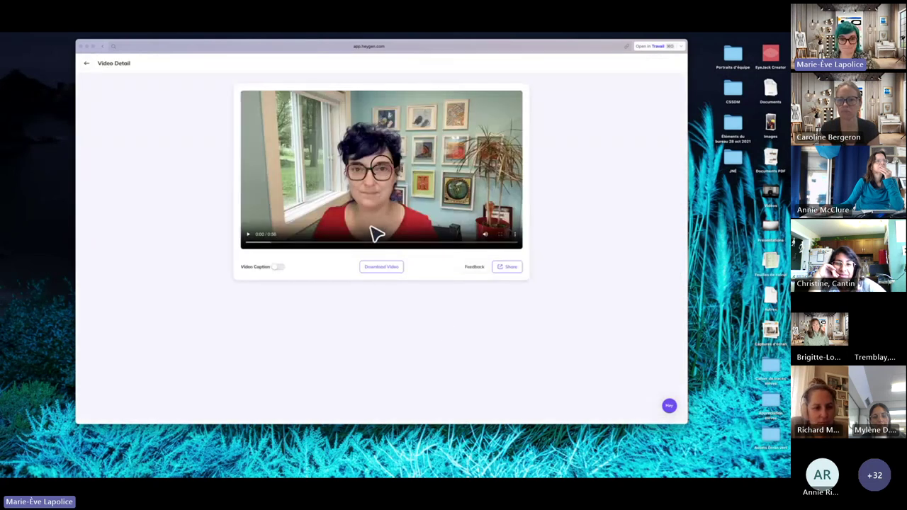
click(249, 235)
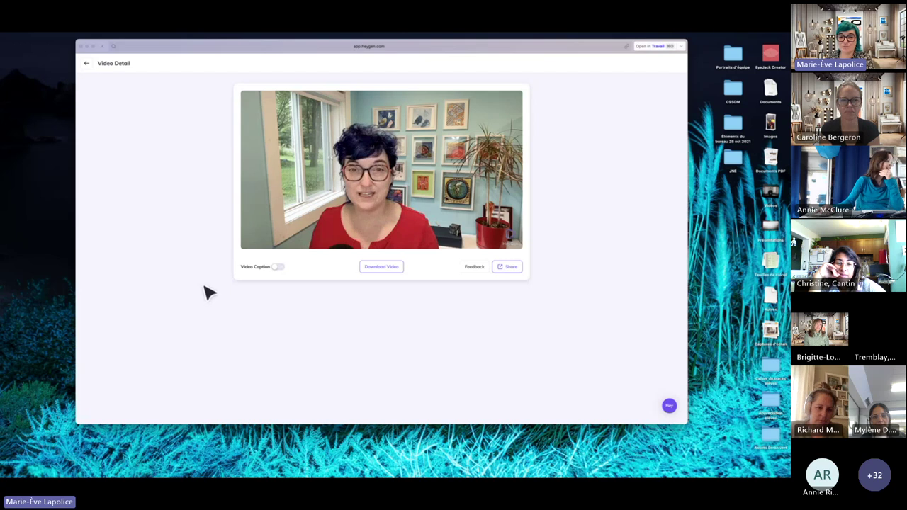
mouse_move(270, 207)
click(248, 236)
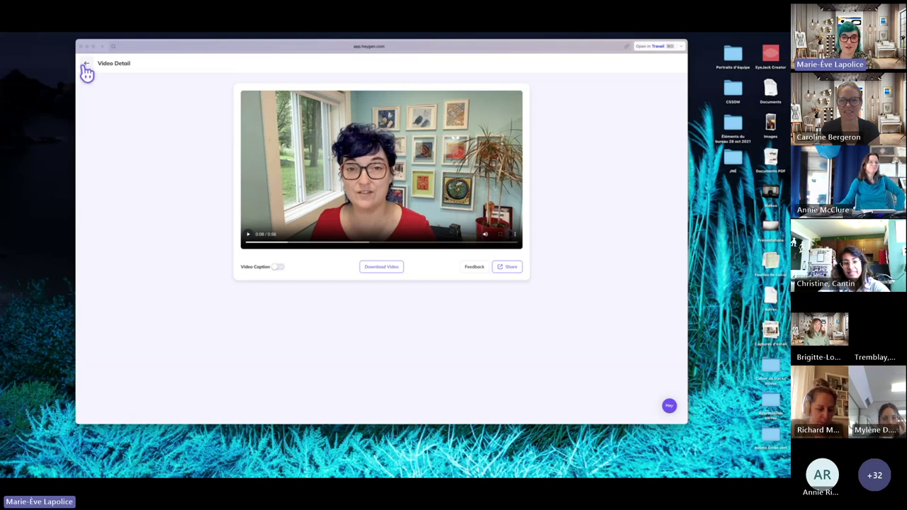
Step: Return to the project list, close the HeyGen window, and bring back the Création animée slide
key(alt+Left)
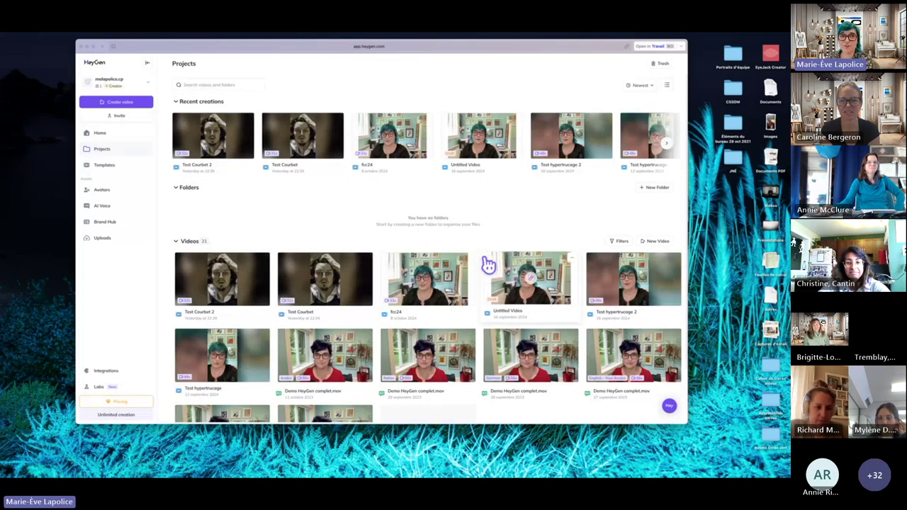
click(81, 46)
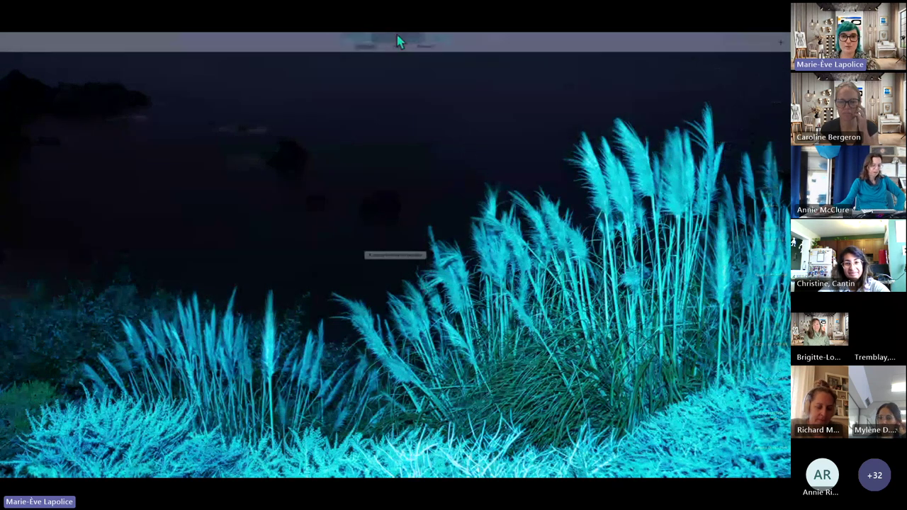
click(398, 58)
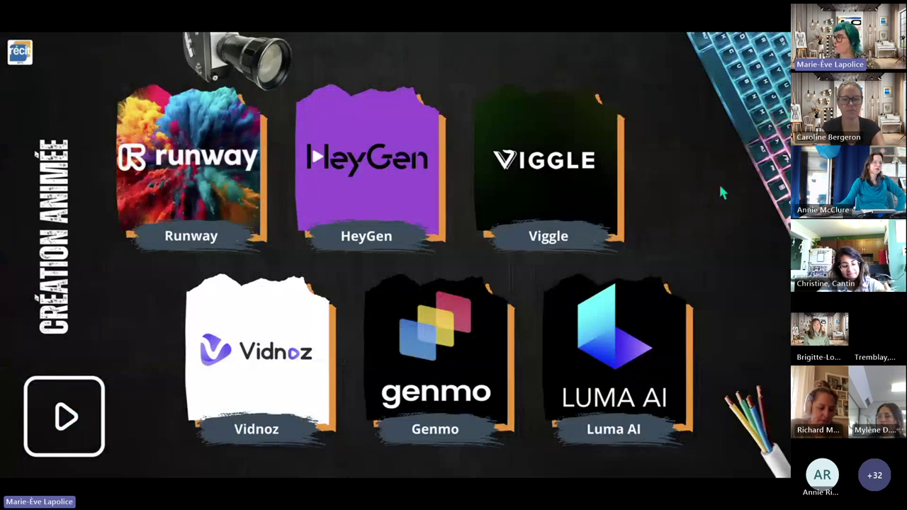
Step: Open the slide's Viggle link in Little Arc, continue to the external site, and enter Viggle's web version
right_click(547, 178)
click(571, 204)
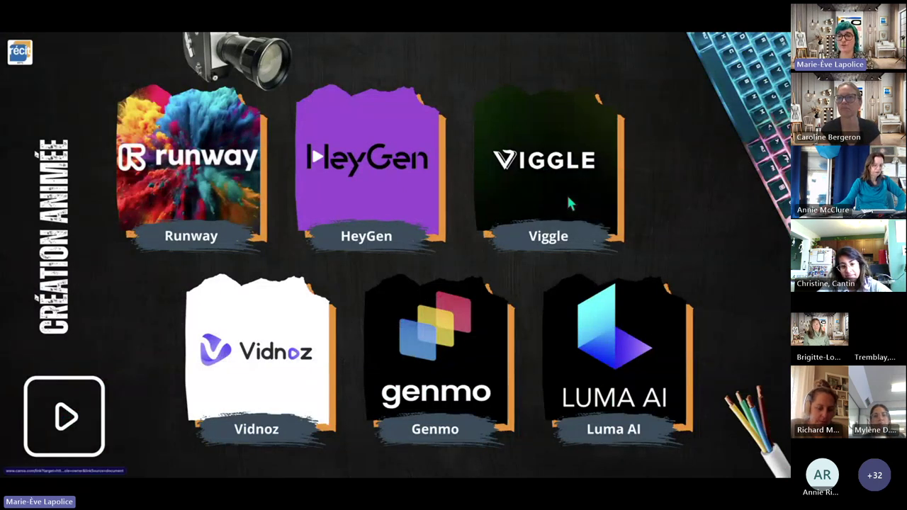
click(338, 297)
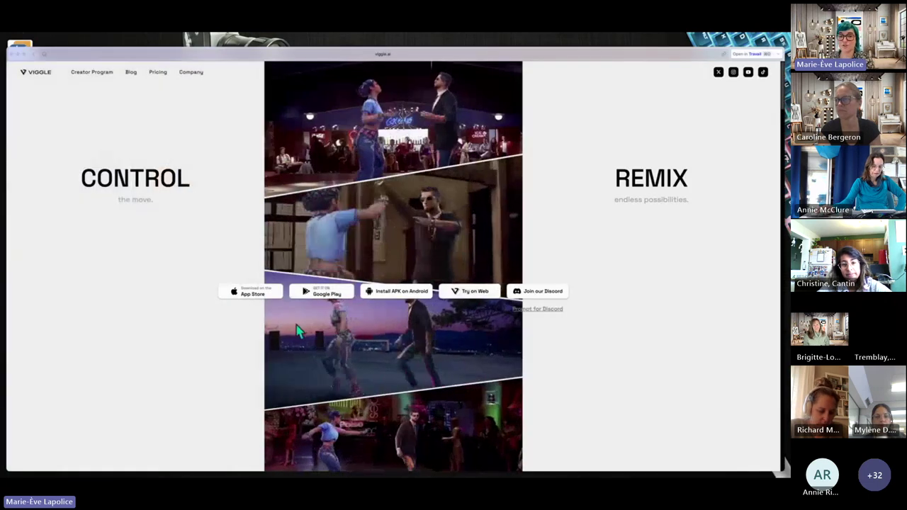
mouse_move(253, 298)
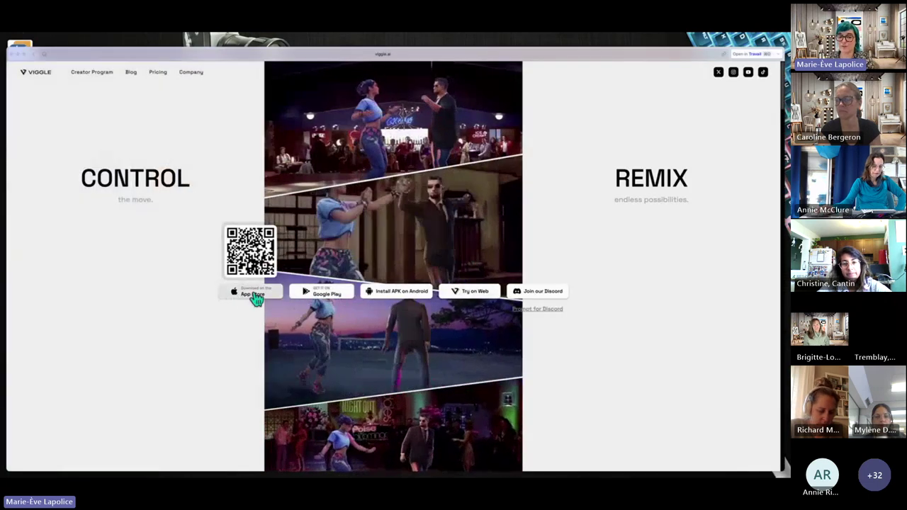
mouse_move(321, 296)
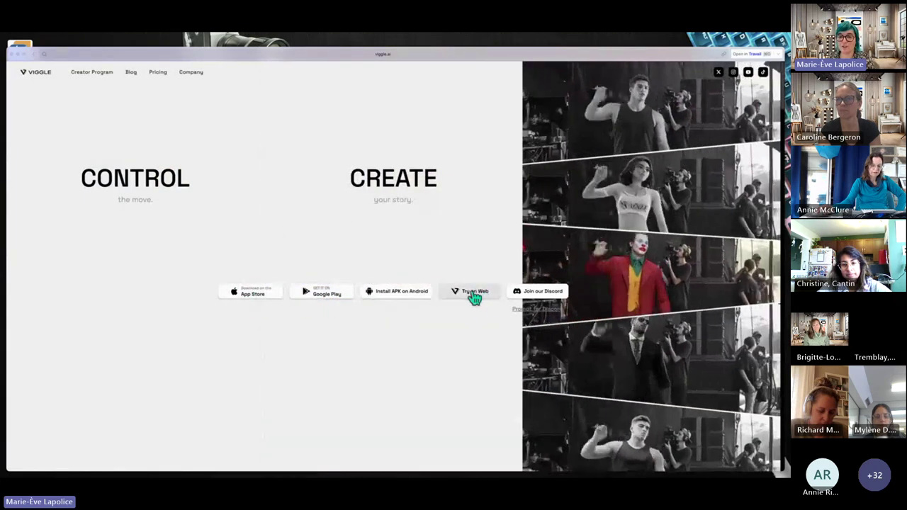
click(473, 296)
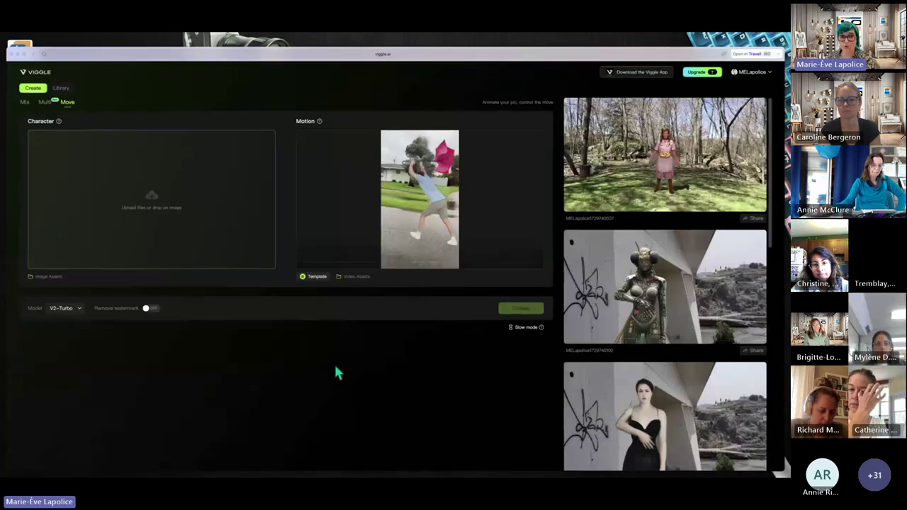
Step: Browse the character animations already generated in Viggle, view the saved motion video assets, and close the asset window
scroll(658, 310, down, 1)
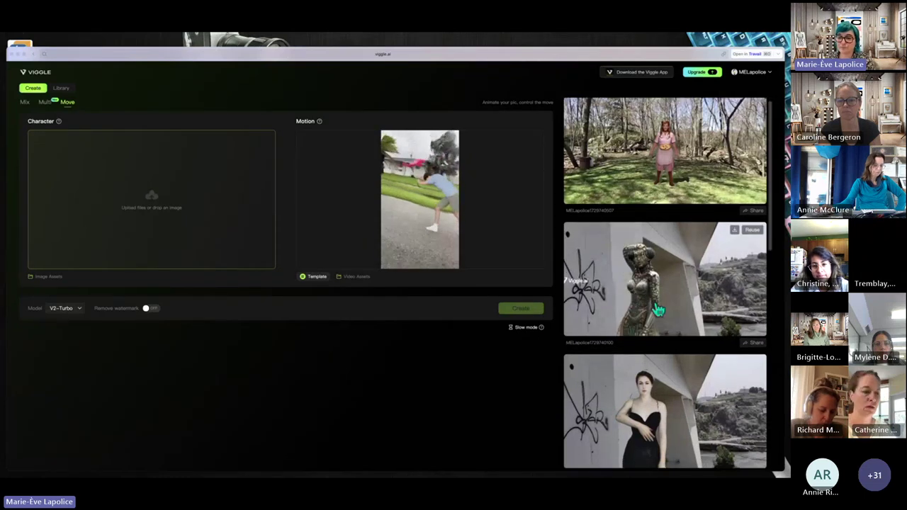
scroll(658, 310, down, 5)
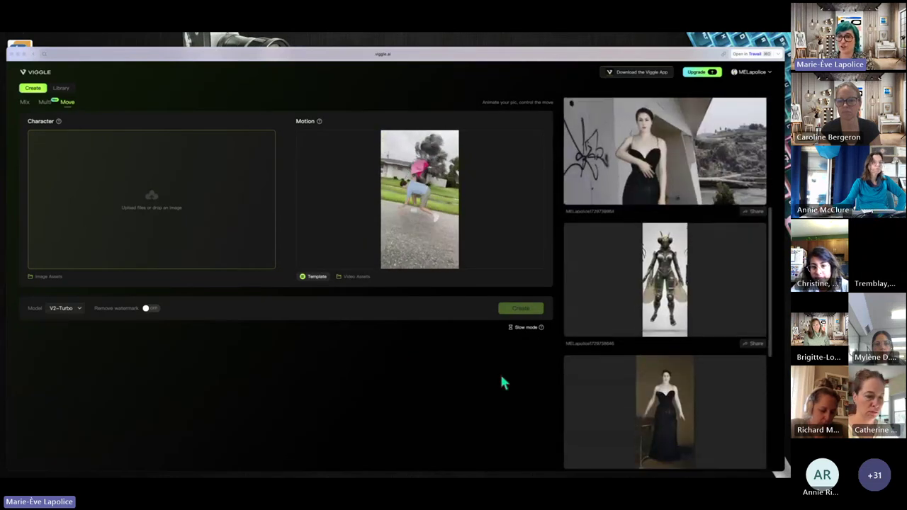
click(357, 277)
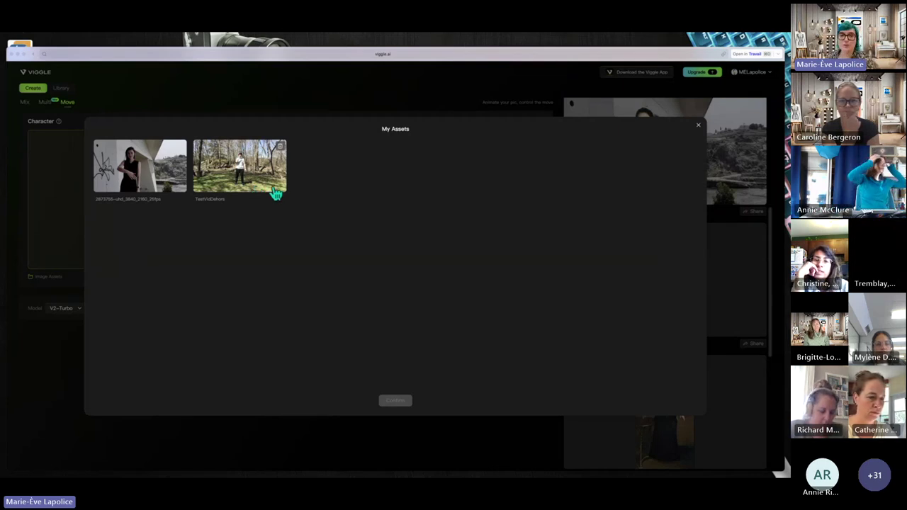
click(701, 130)
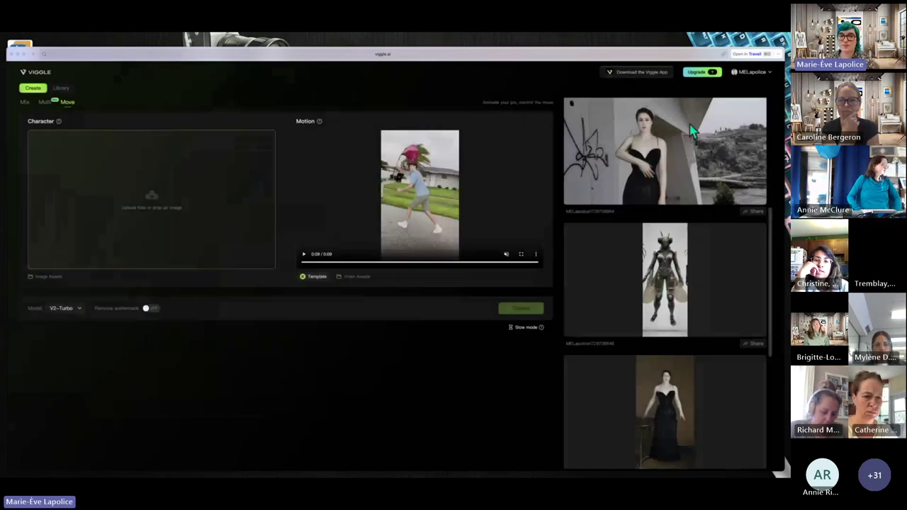
Step: Play the generated animations of the robotic insect character and the pink-dressed woman in the woods, closing each one after viewing
click(653, 291)
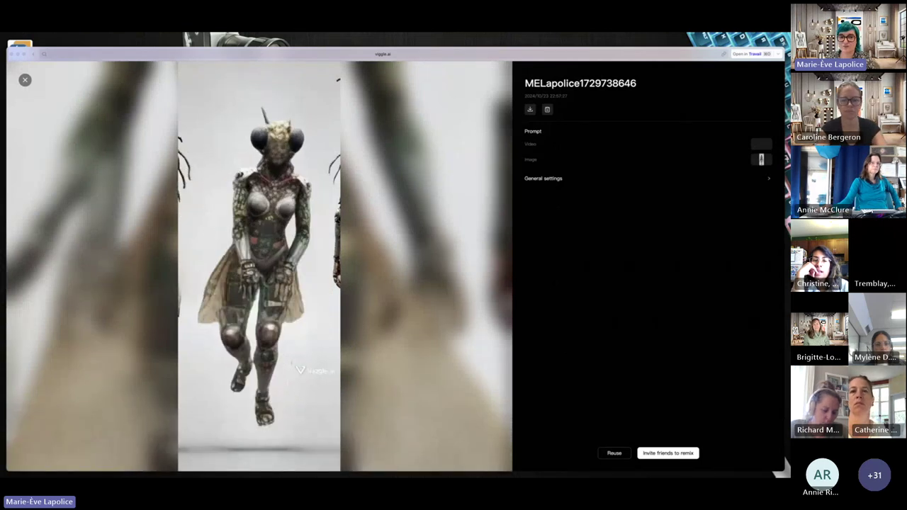
click(24, 83)
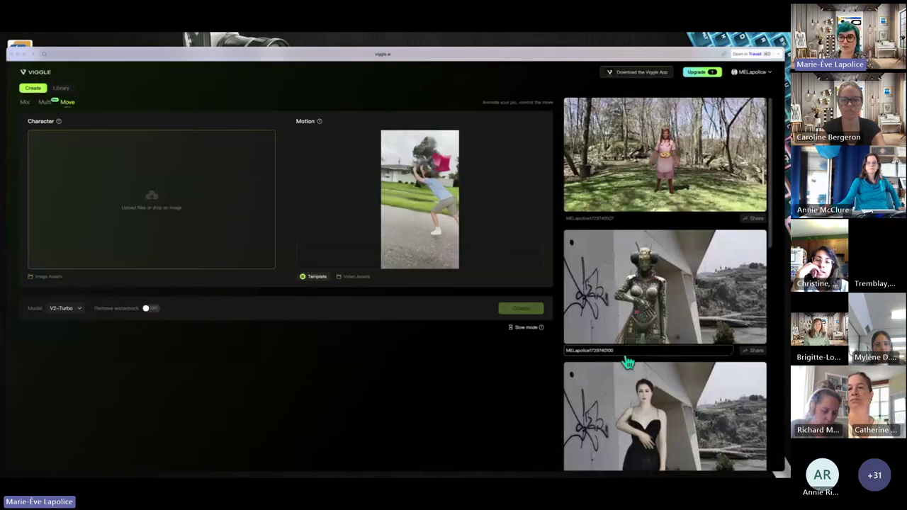
scroll(628, 360, down, 5)
scroll(629, 362, up, 3)
scroll(628, 362, up, 2)
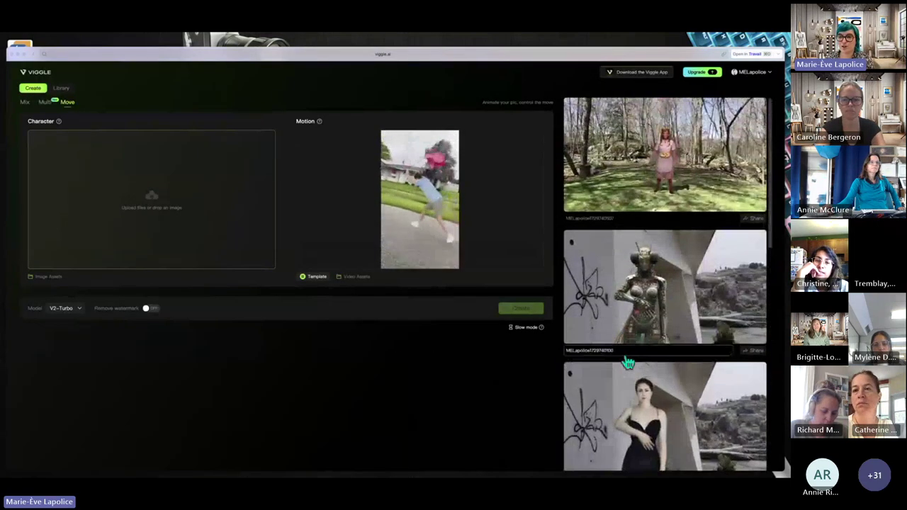
click(661, 134)
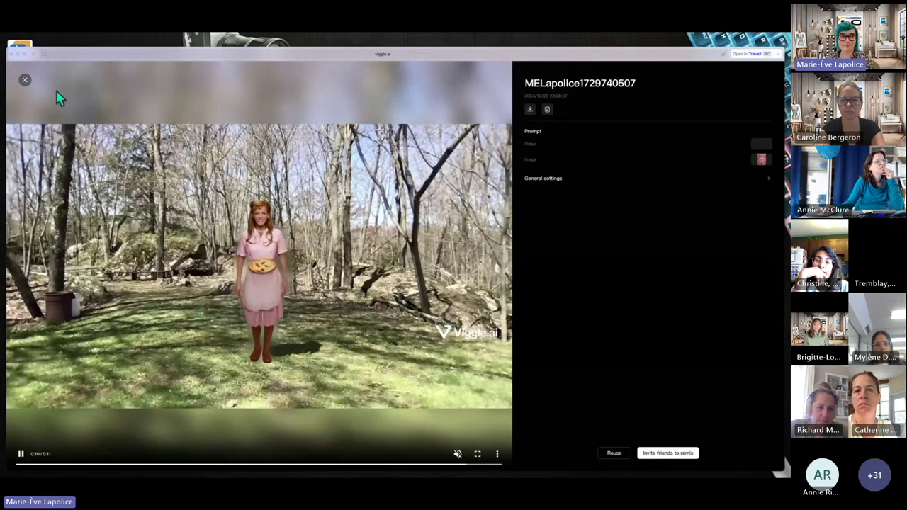
click(26, 83)
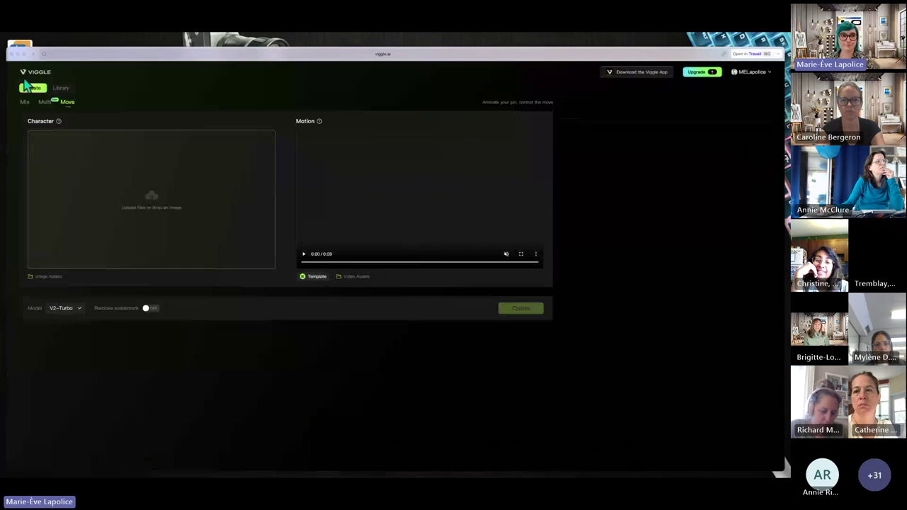
Step: Play the generated animation of the painted woman in a black dress and close its detail view
scroll(660, 324, down, 5)
scroll(659, 324, down, 3)
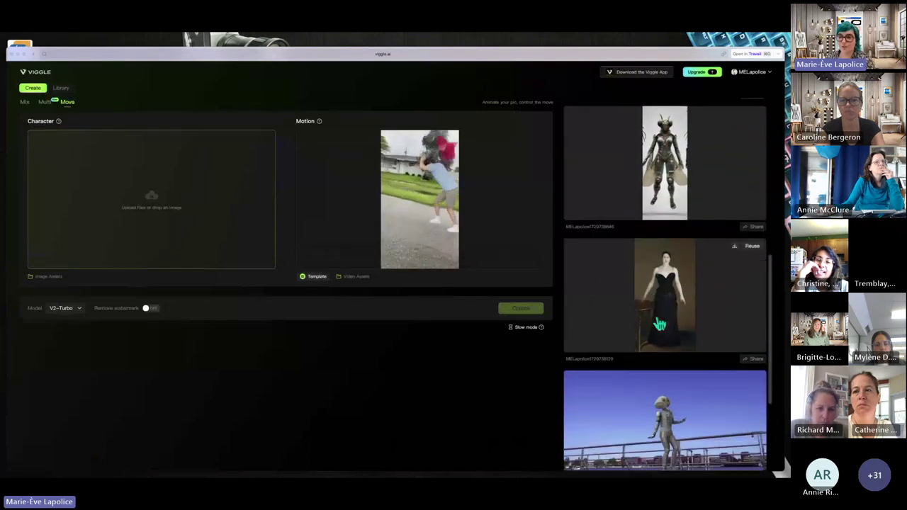
click(663, 246)
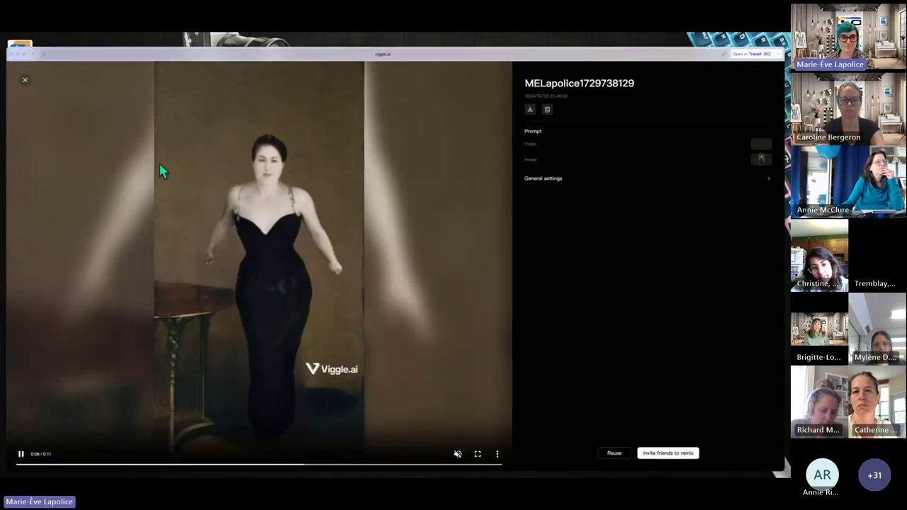
click(27, 84)
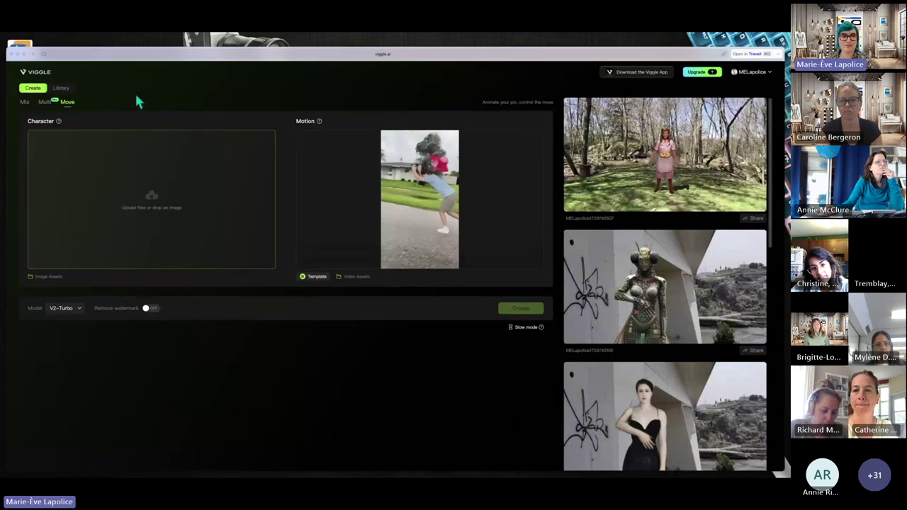
Step: Close the Viggle window and advance the presentation to the Création sonore slide
click(11, 53)
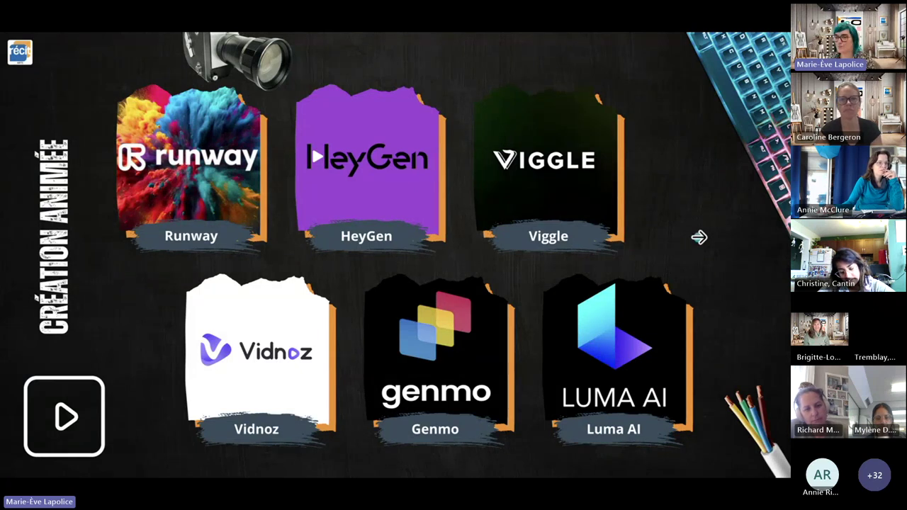
click(699, 238)
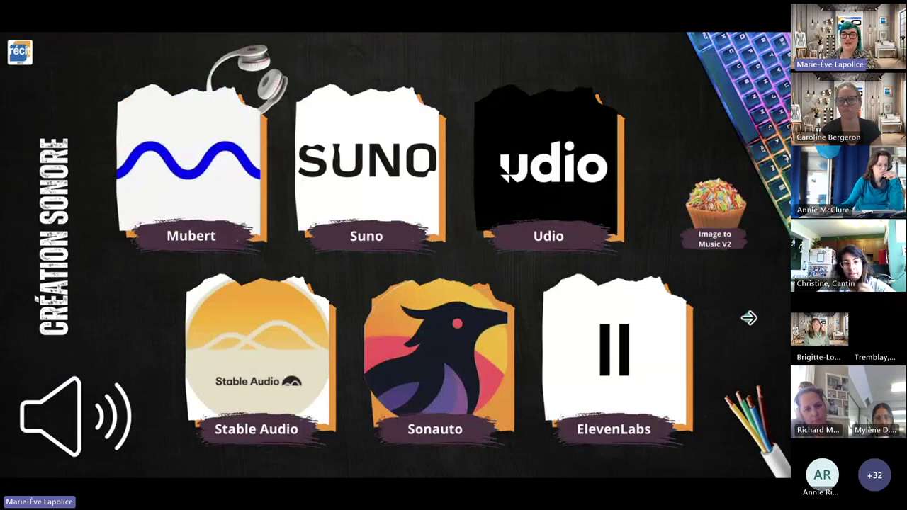
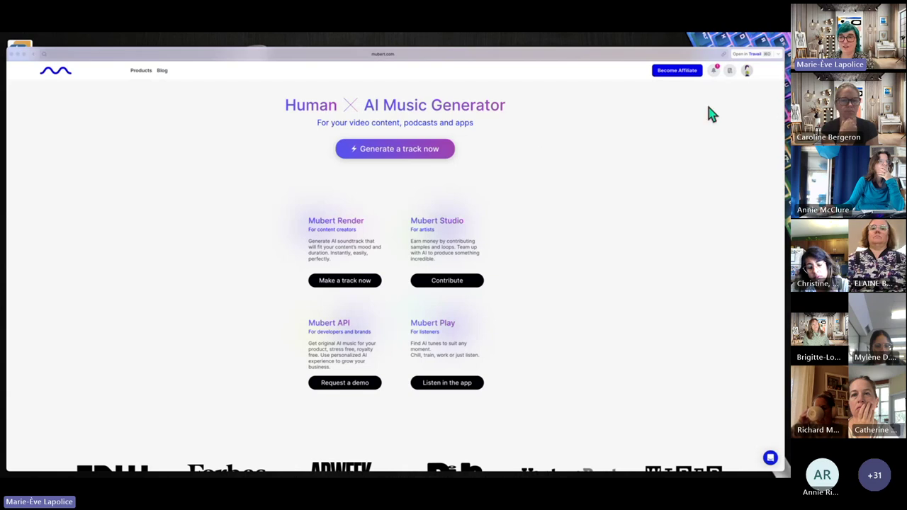
Step: Open Mubert's track generator, examine the text prompt and Image-to-music upload options, and dismiss the upload dialog
click(418, 157)
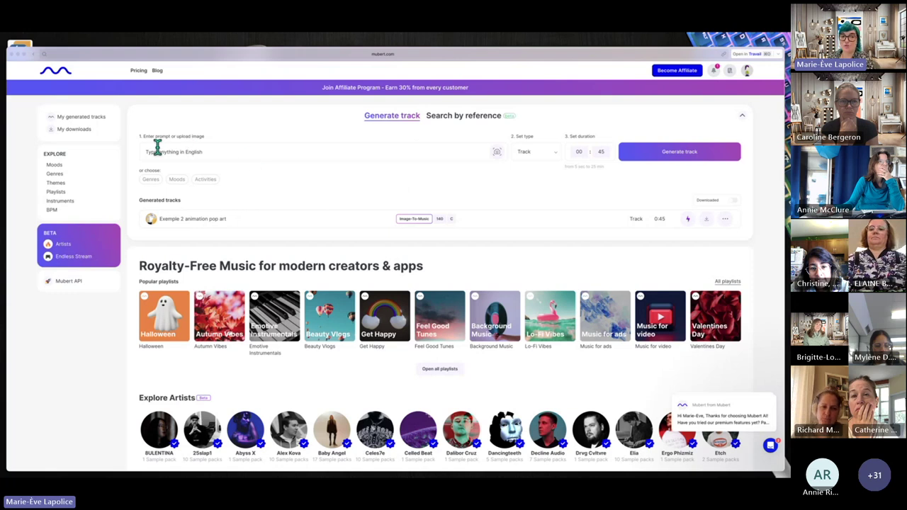
click(196, 149)
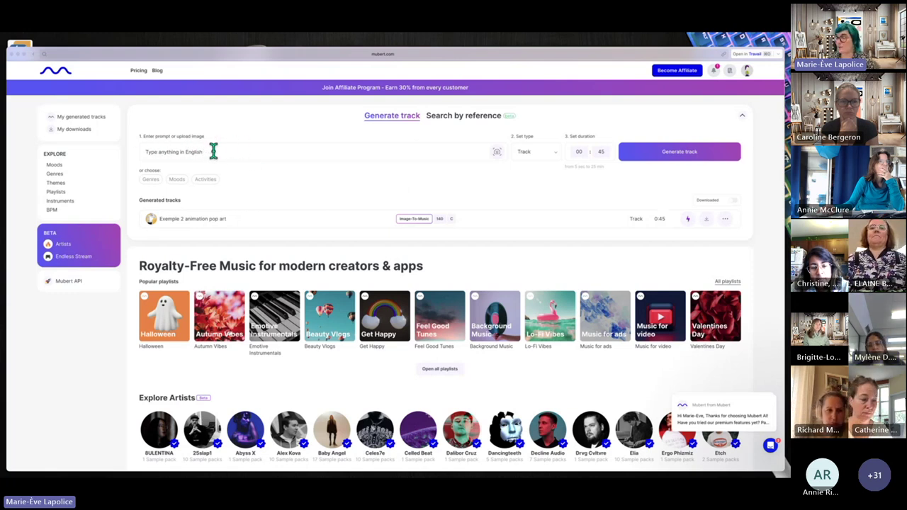
click(497, 155)
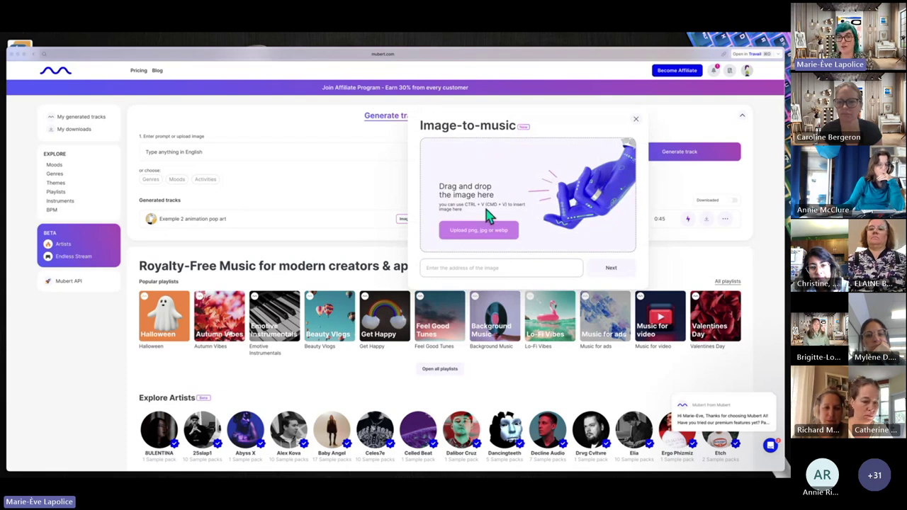
click(379, 129)
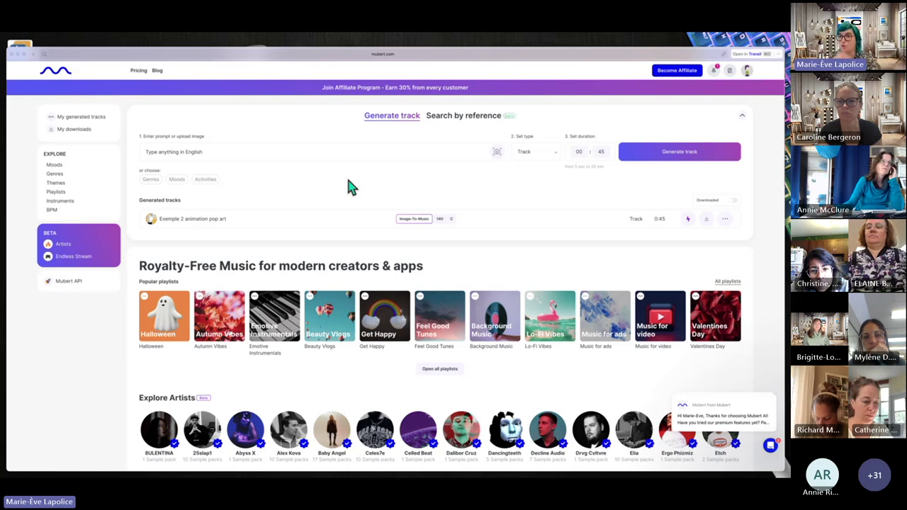
Step: Review Mubert's track type choices, keep Track selected, and return to the Création sonore slide
click(557, 154)
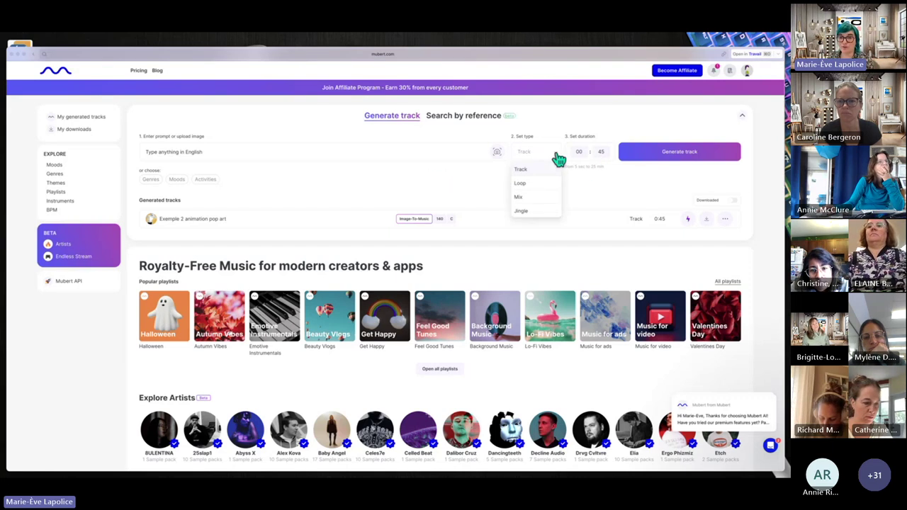
click(521, 169)
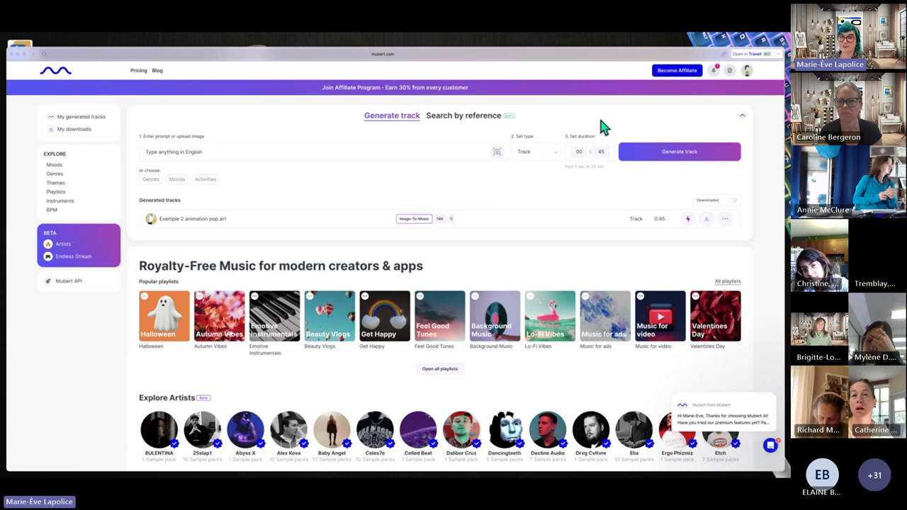
click(748, 72)
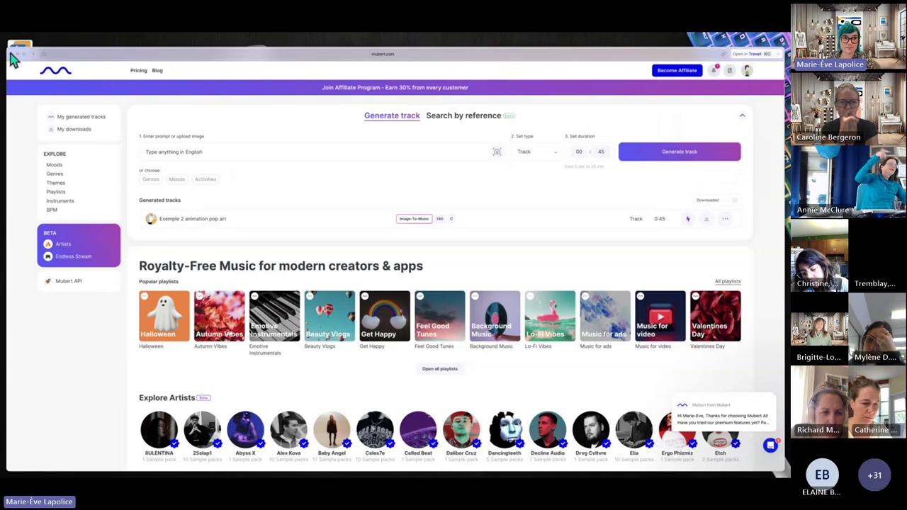
key(alt+Tab)
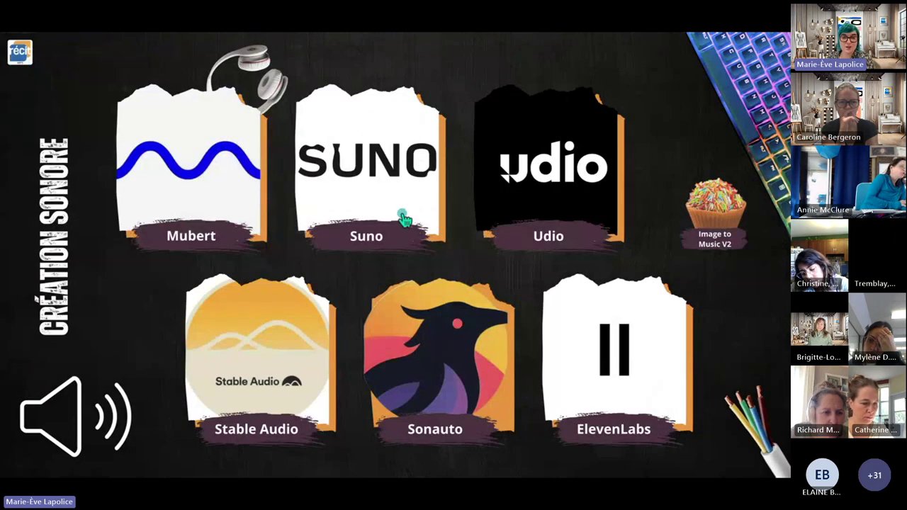
Step: Open the slide's Stable Audio link in Little Arc, continue to the external site to view its home page, and close the window
right_click(252, 346)
click(277, 376)
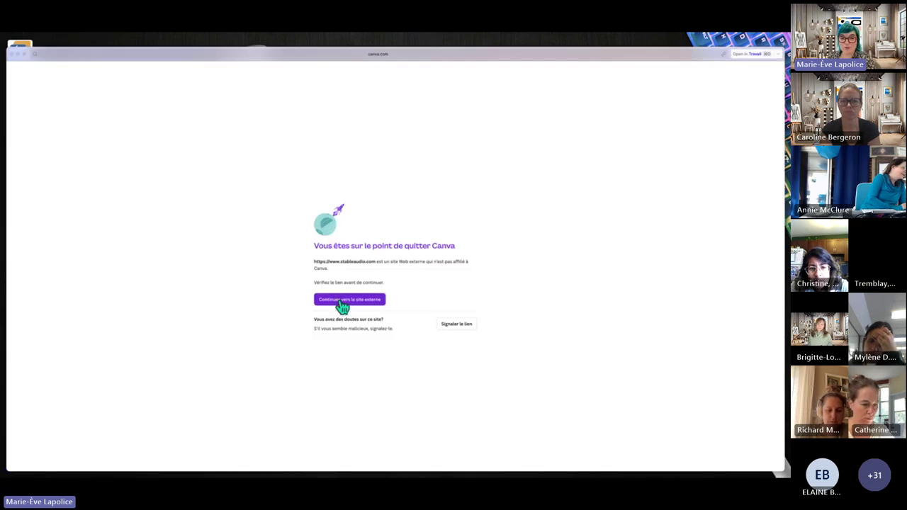
click(342, 302)
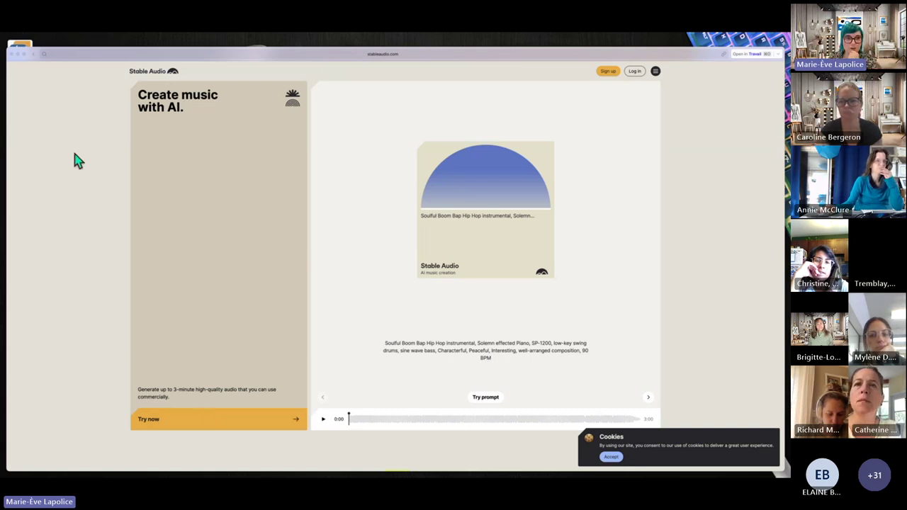
click(11, 55)
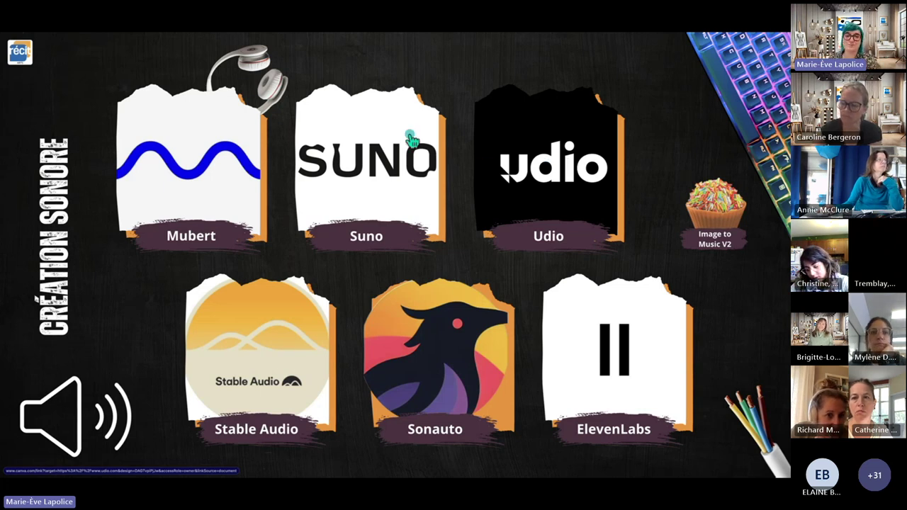
Step: Open the slide's Suno link in Little Arc and continue to the external site
right_click(355, 158)
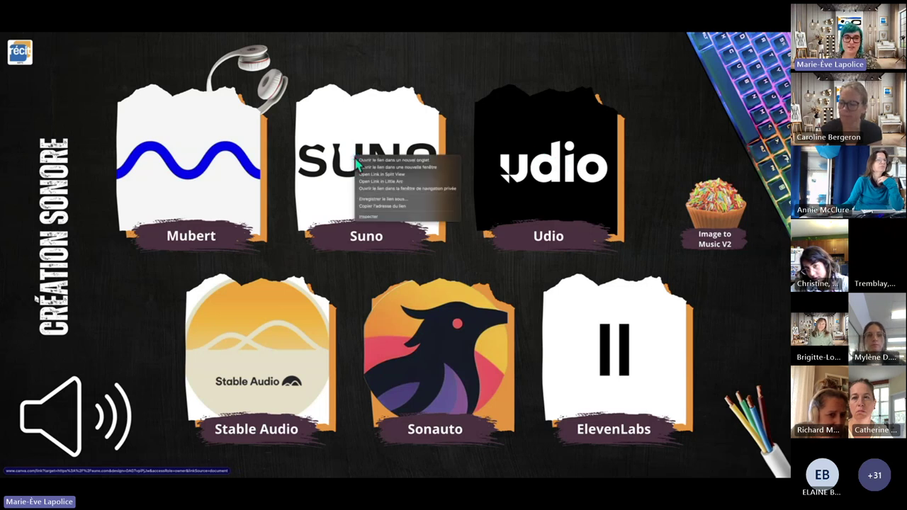
click(380, 183)
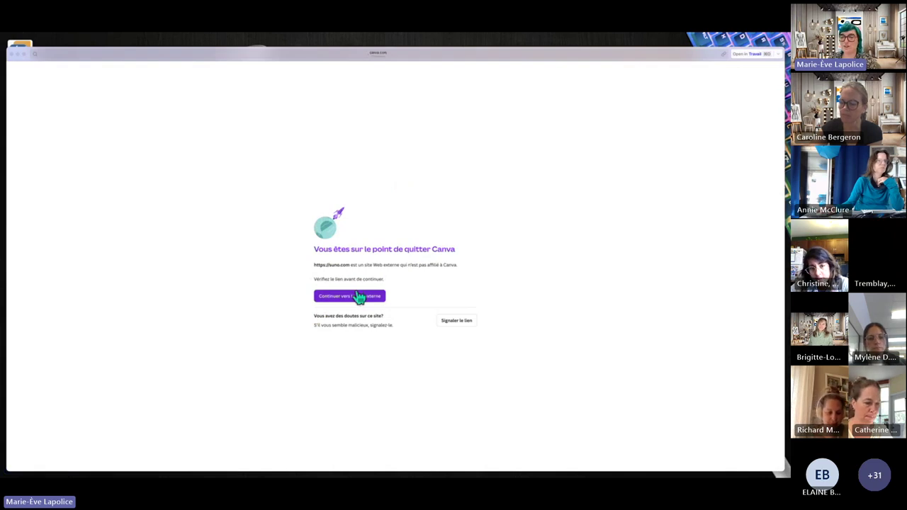
click(358, 297)
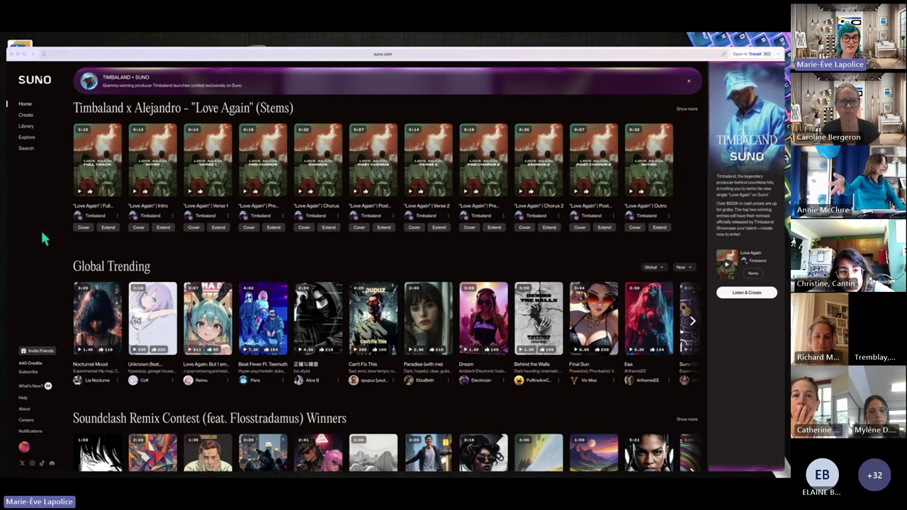
Step: Create a Suno song from the pasted description of a syncopated French dubstep song about an electronic insect damaging a futuristic laboratory, with Cajun, bluegrass vibe
click(25, 115)
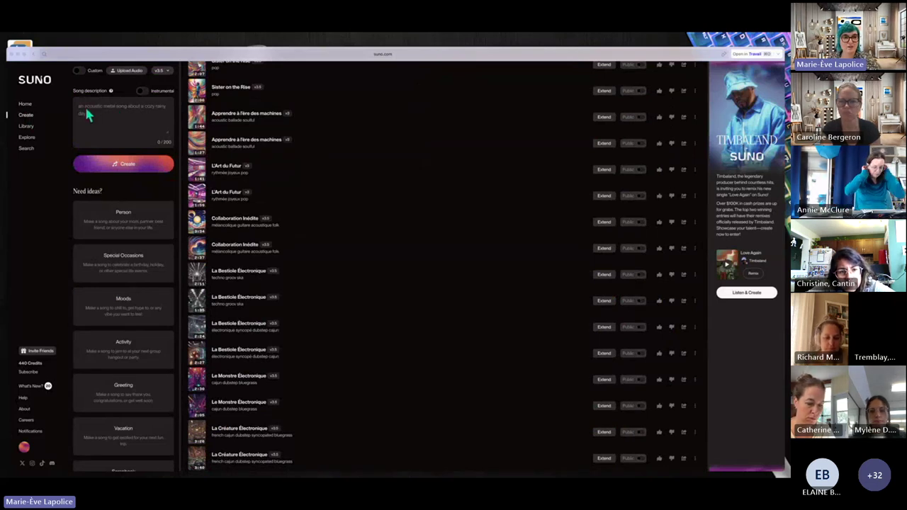
right_click(87, 116)
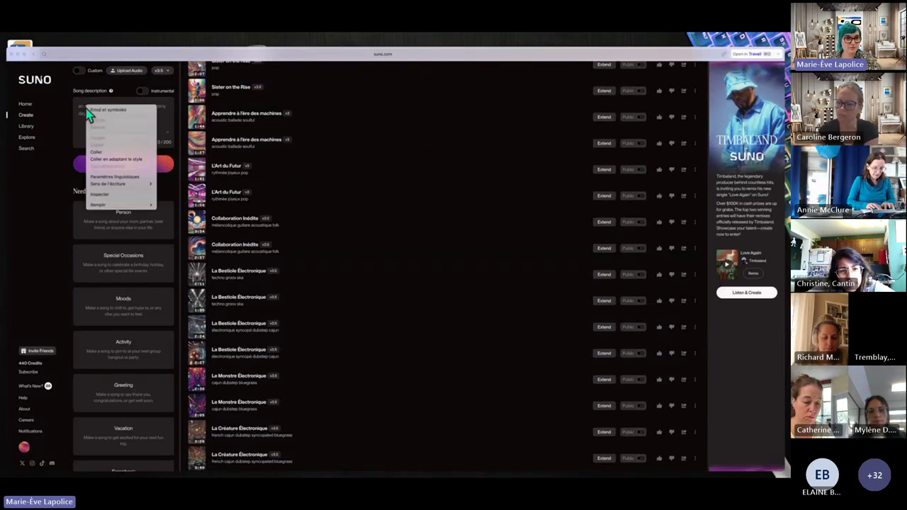
click(105, 152)
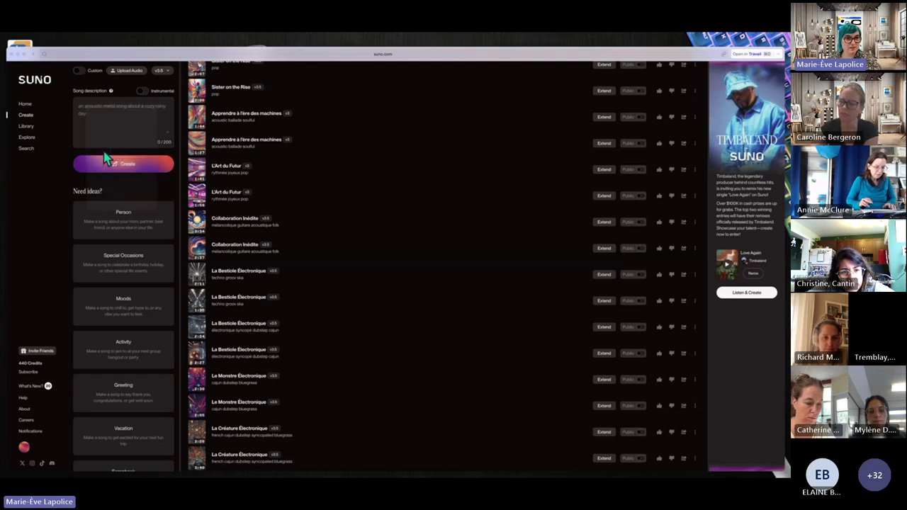
scroll(116, 121, up, 2)
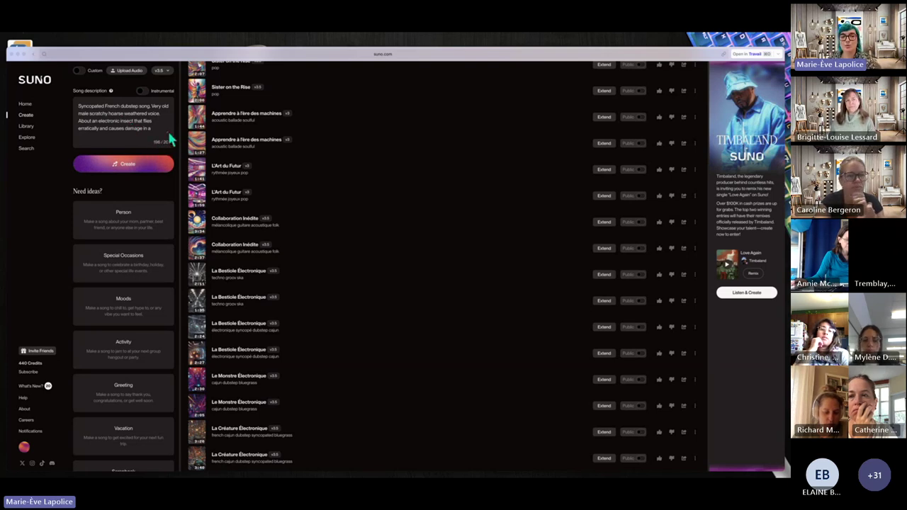
text(futuristic laboratory. Cajun, bluegrass vibe)
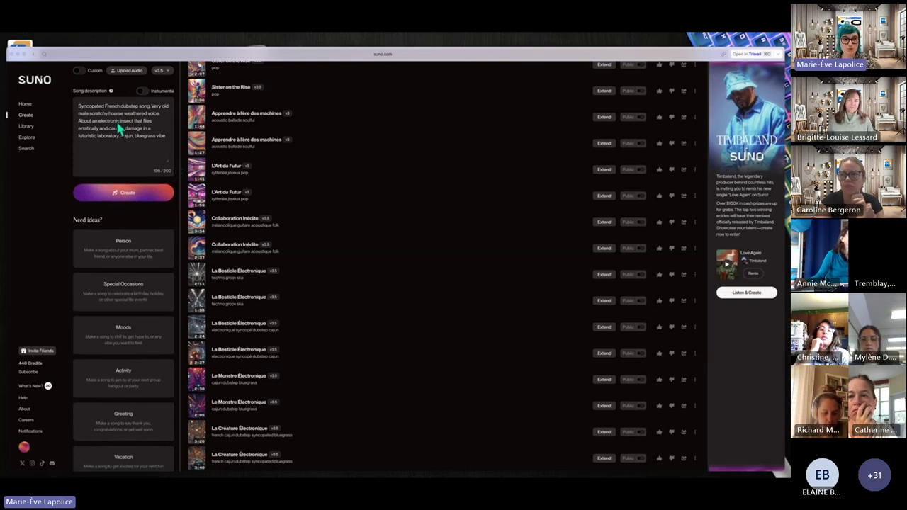
click(120, 197)
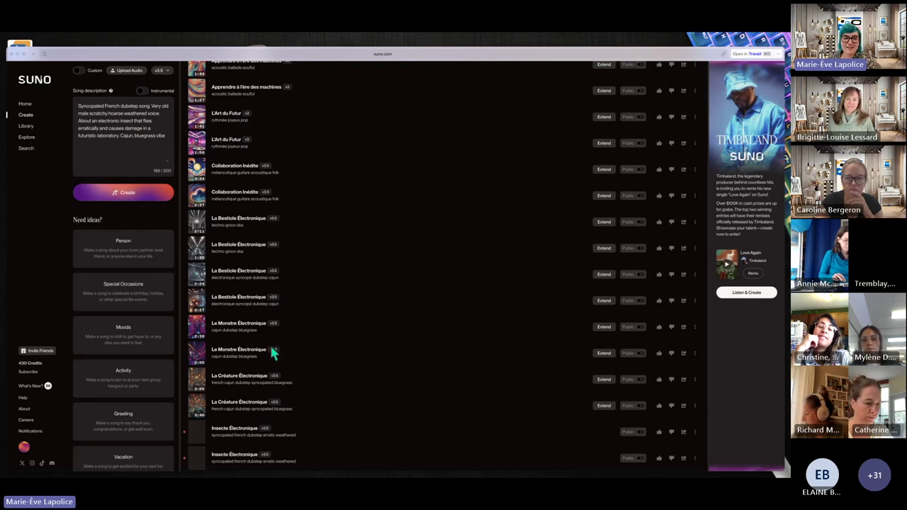
Step: Open the newly generated insect song, play its opening seconds, pause it, and go to the Suno song library
click(220, 431)
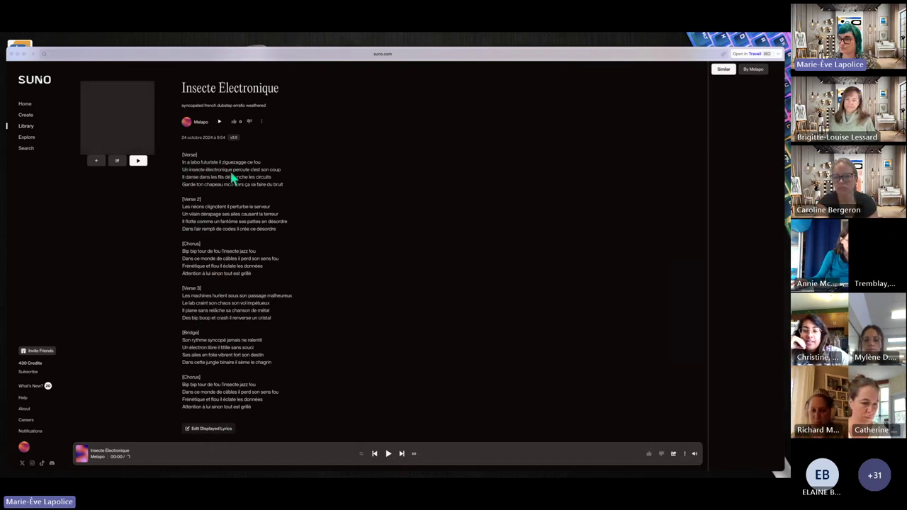
click(138, 161)
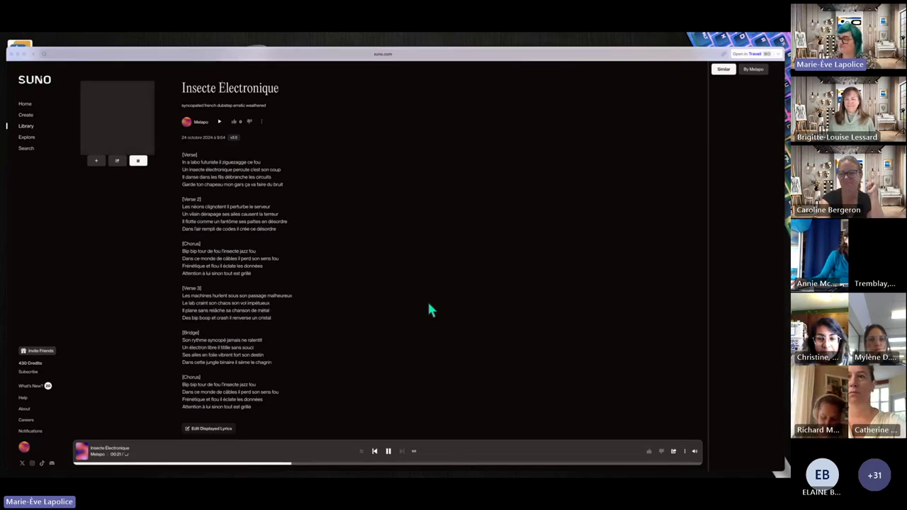
click(389, 451)
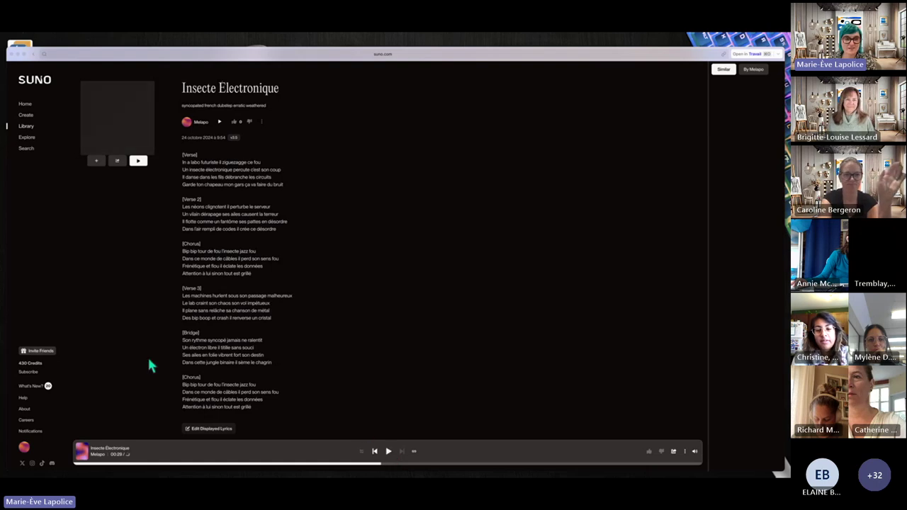
click(25, 126)
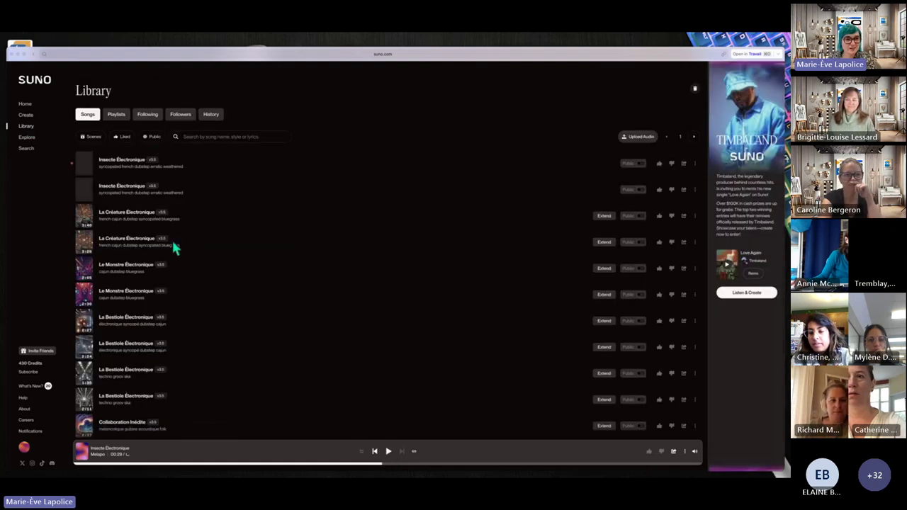
Step: Play the newest Insecte Électronique song at the head of the Suno library, and close the Suno window
click(84, 160)
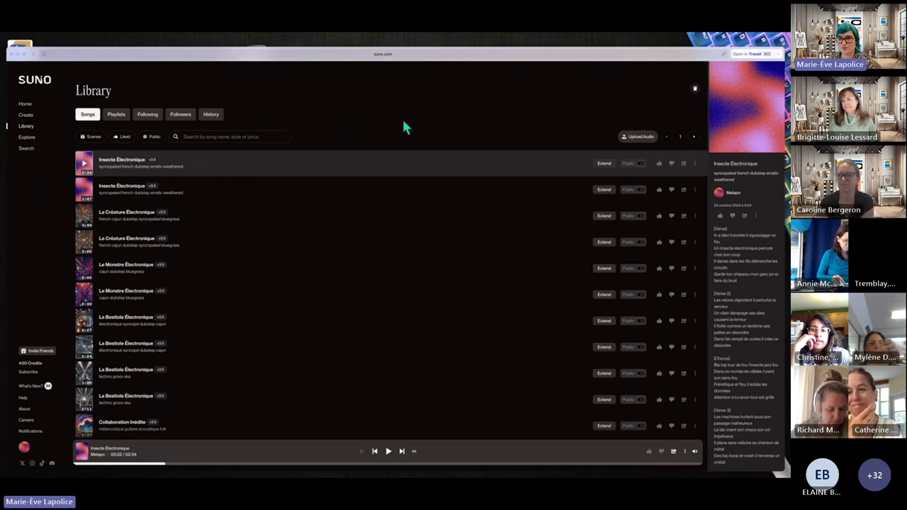
click(12, 60)
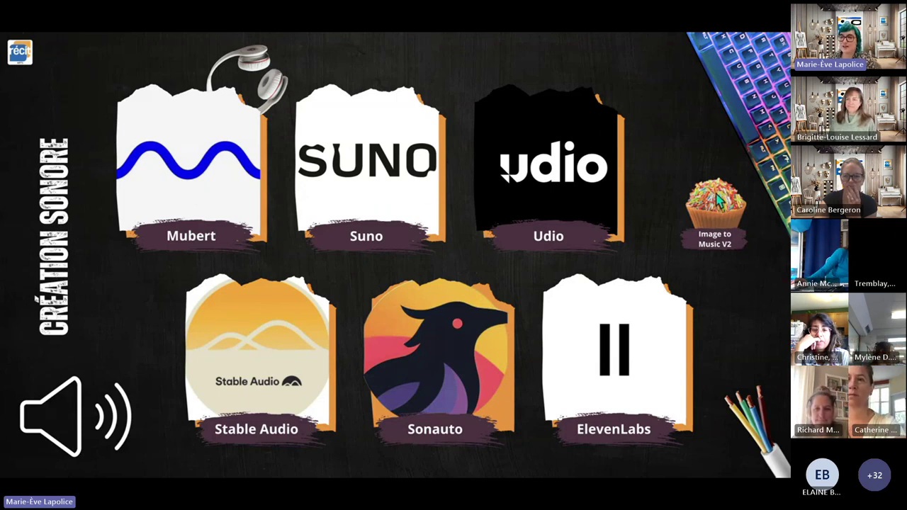
Step: Open the slide's Image to Music V2 link in Little Arc and continue to the external site
right_click(611, 194)
click(656, 219)
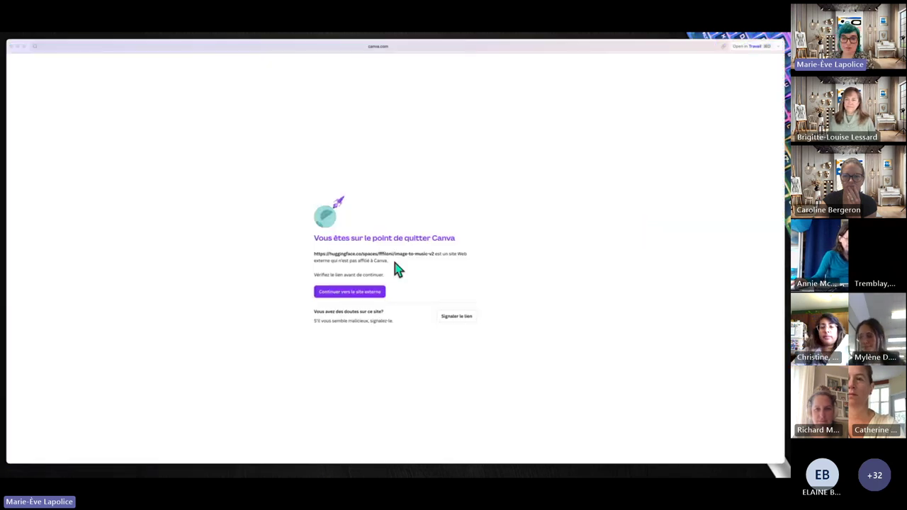
click(352, 295)
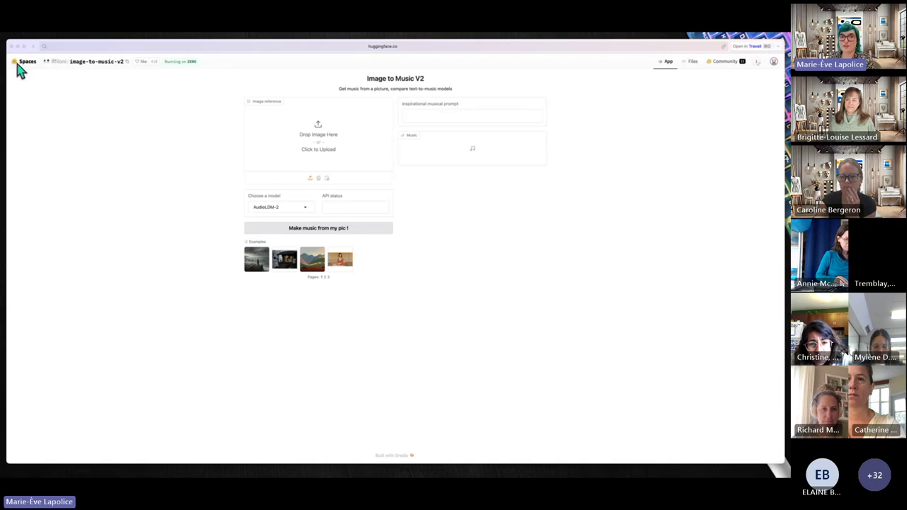
Step: Upload the Courbet painting PNG as the image reference in Image to Music V2
click(309, 134)
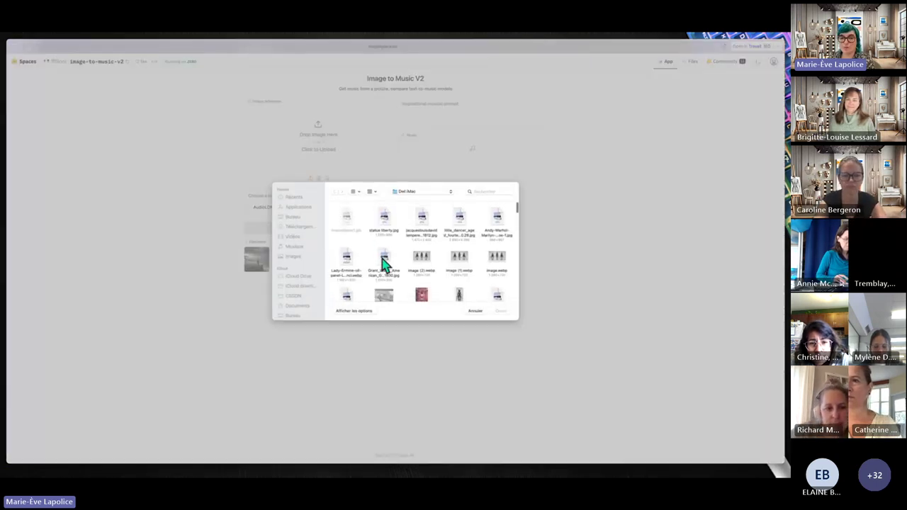
scroll(404, 273, down, 3)
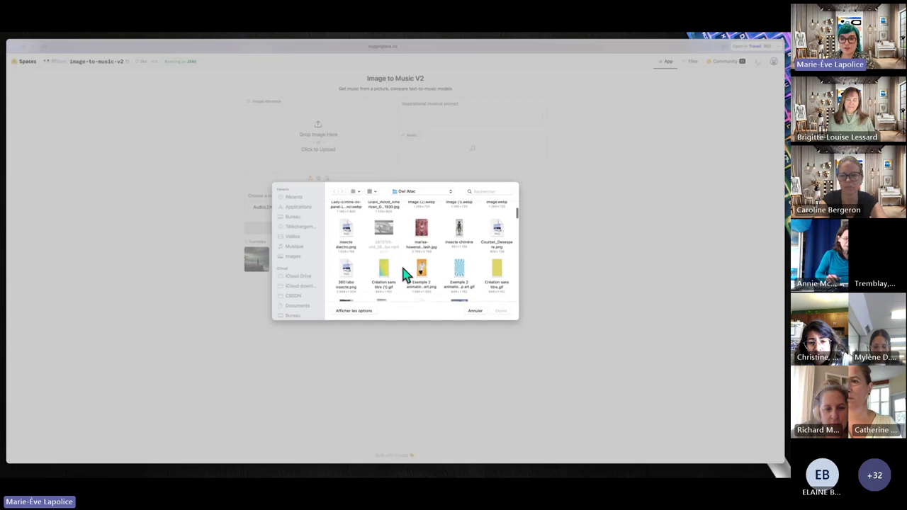
click(497, 233)
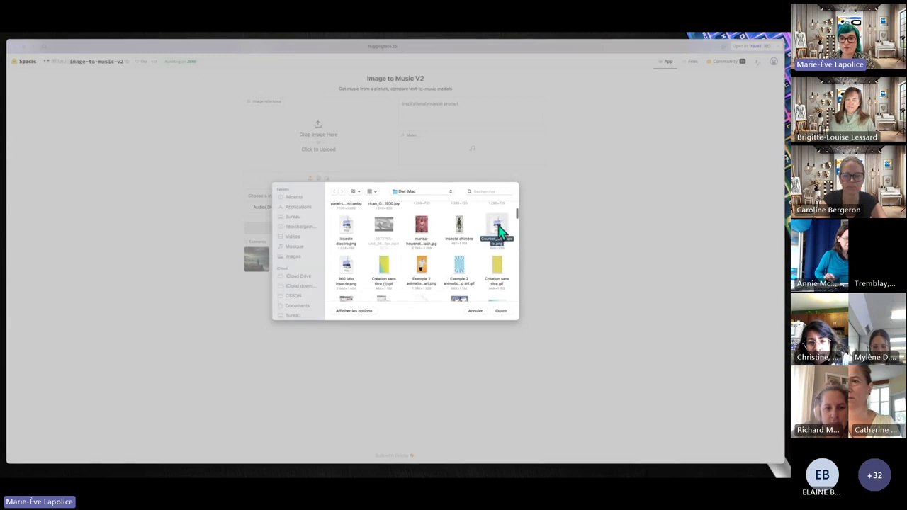
click(503, 314)
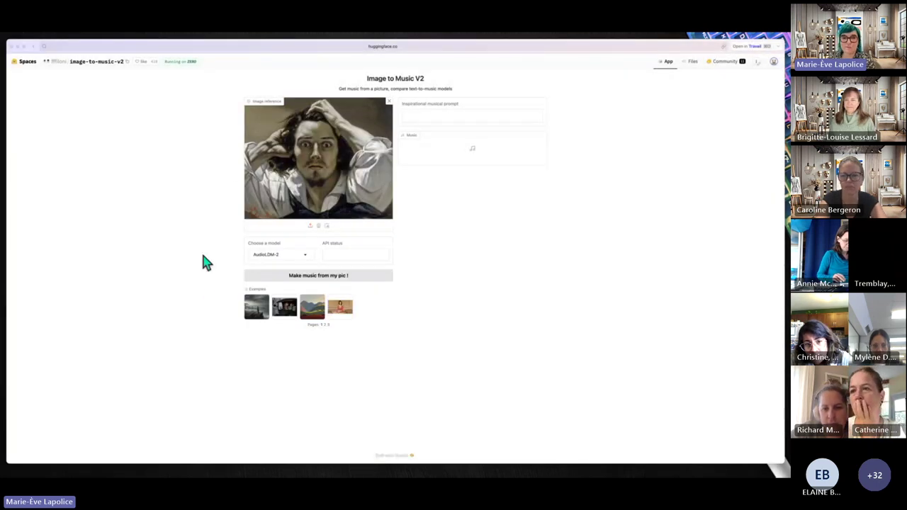
Step: Choose the Stable Audio Open model and generate music from the uploaded Courbet painting
click(280, 255)
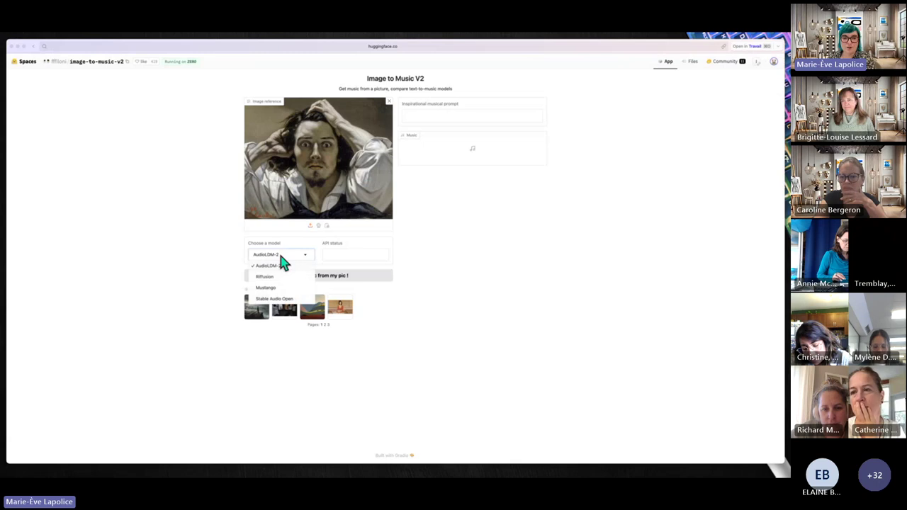
click(276, 298)
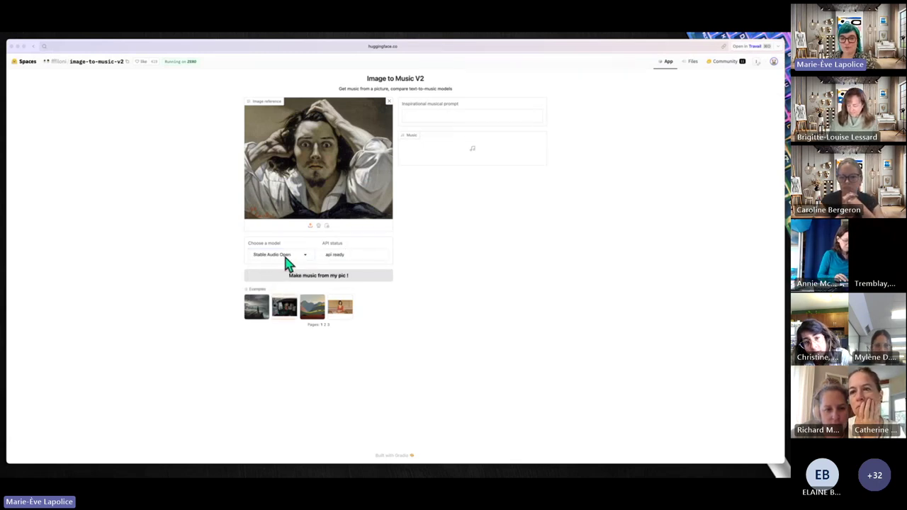
click(336, 278)
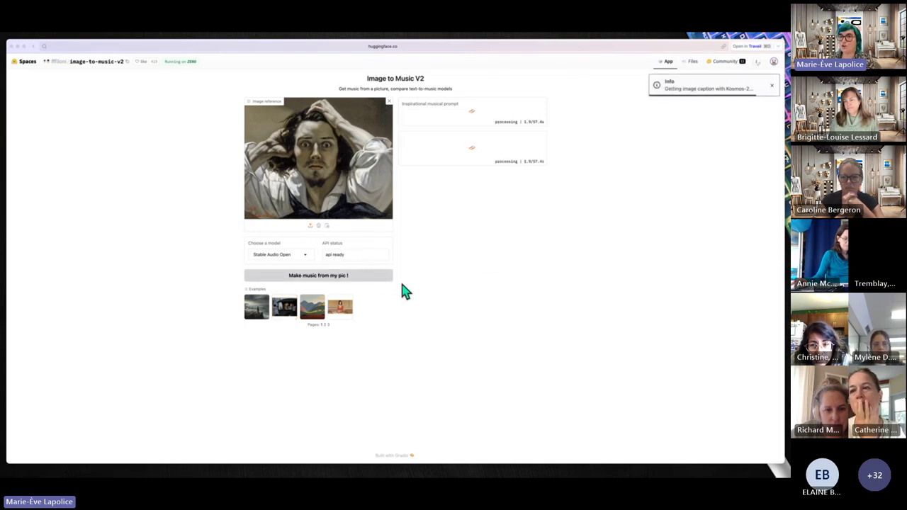